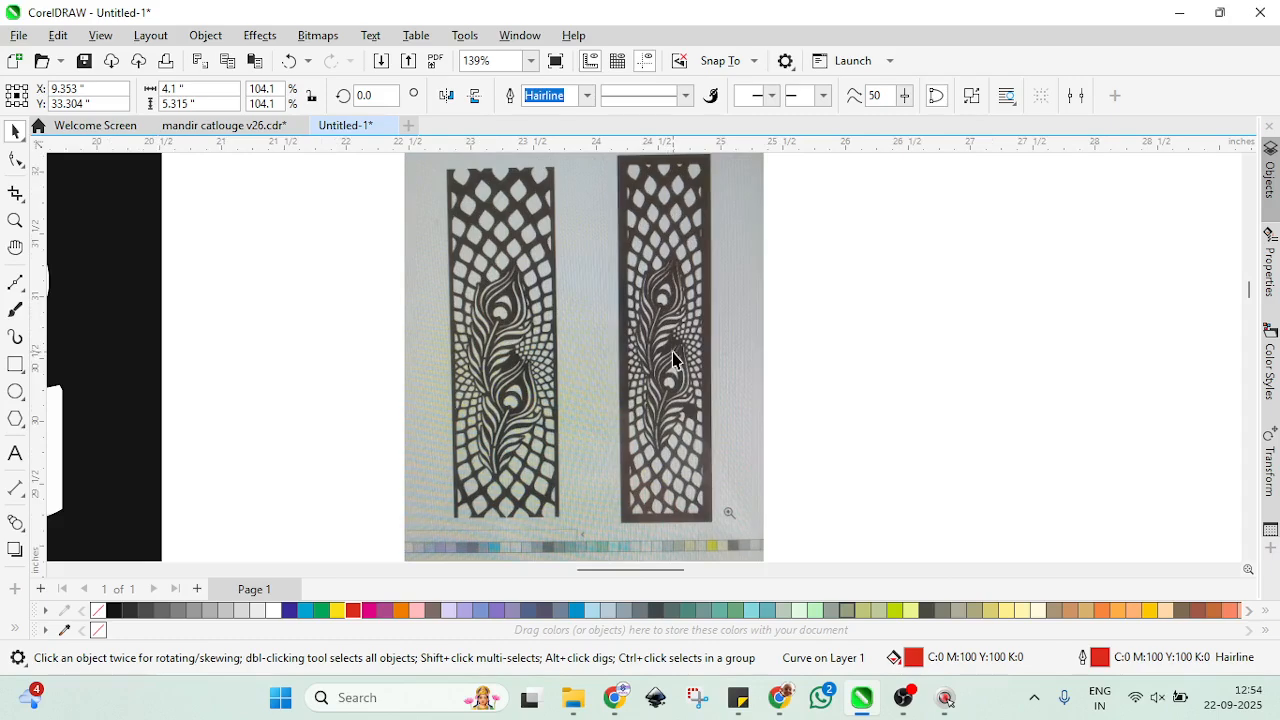
Step: Examine the two peacock-feather jali panels in the reference photo
scroll(672, 352, "up", 1)
left_click(672, 350)
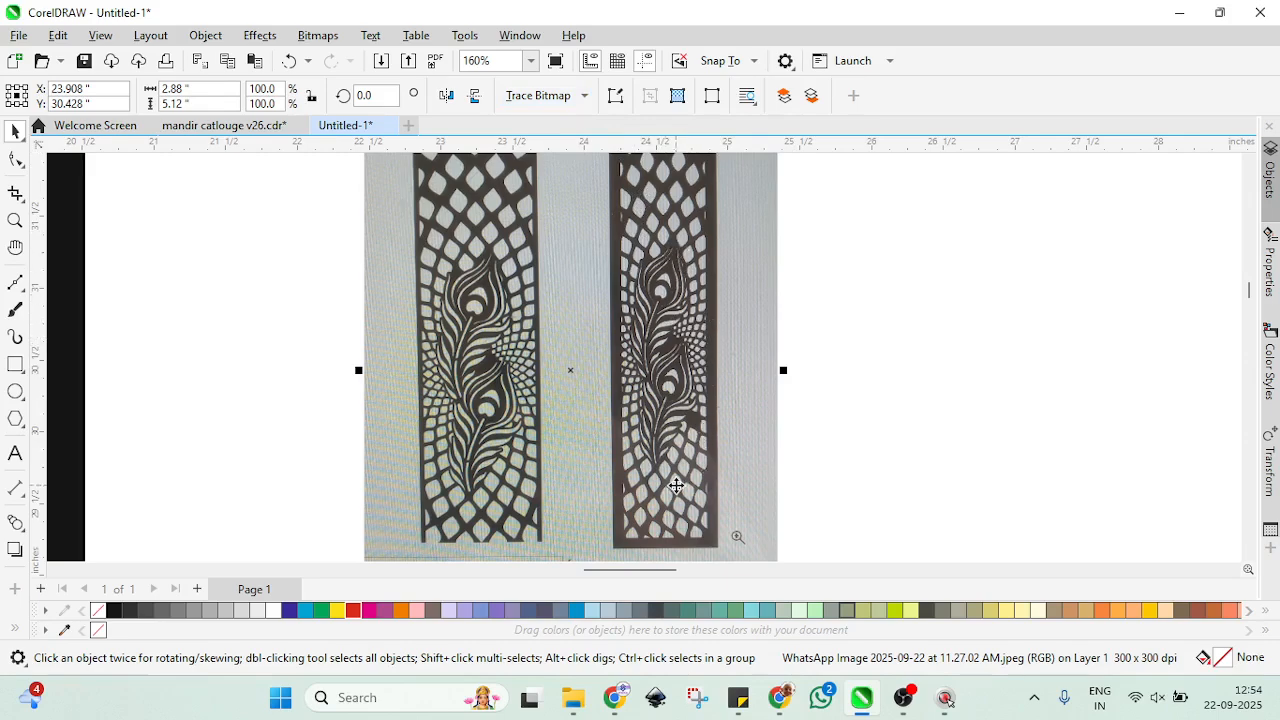
scroll(676, 486, "up", 3)
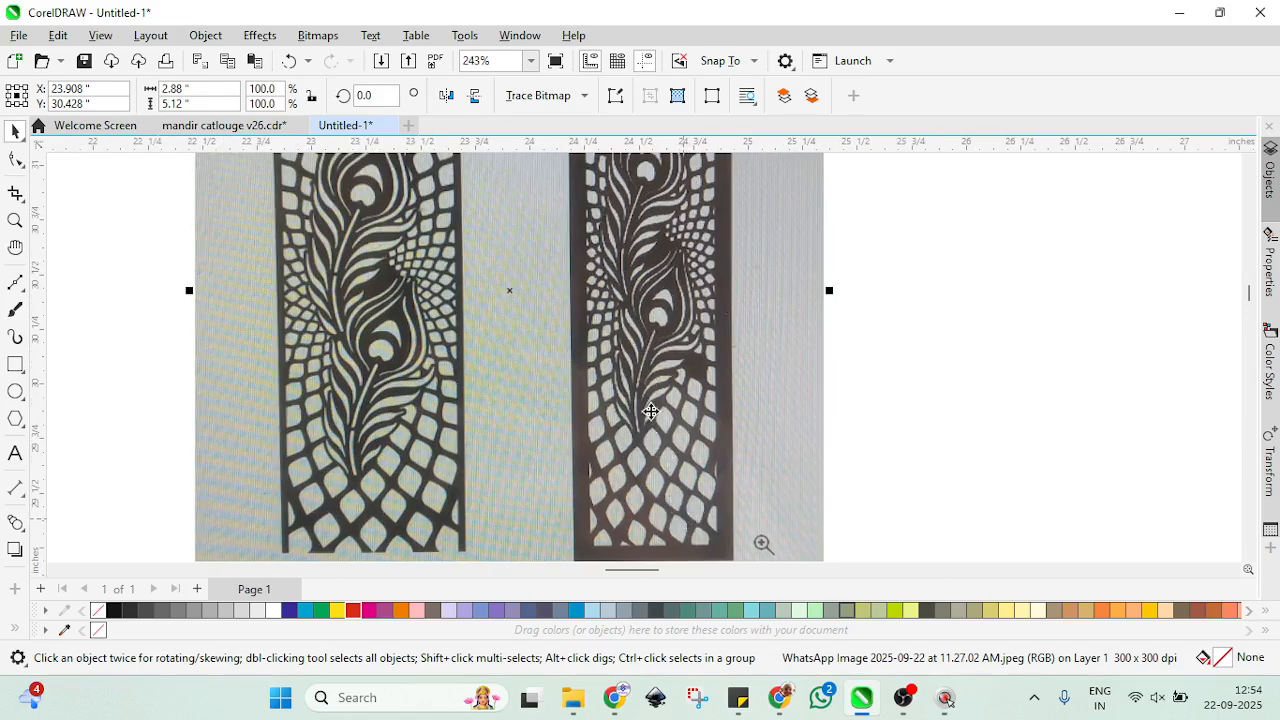
scroll(650, 410, "up", 1)
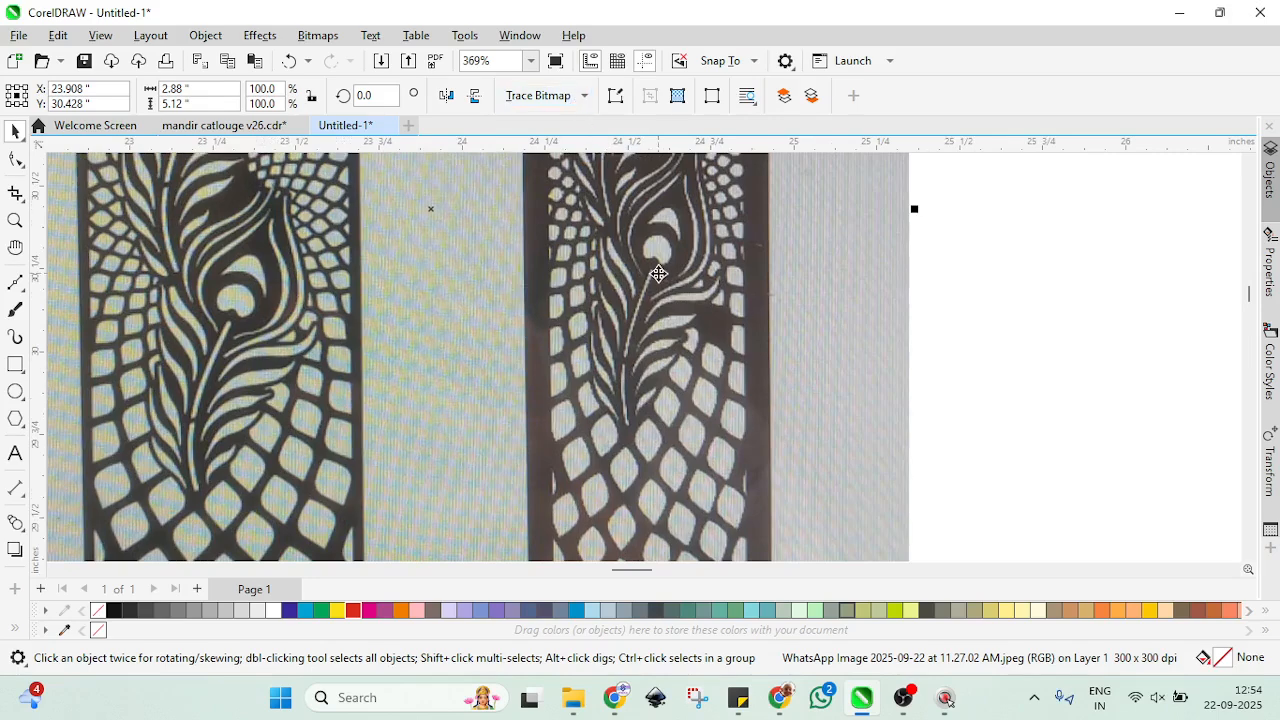
scroll(607, 209, "down", 1)
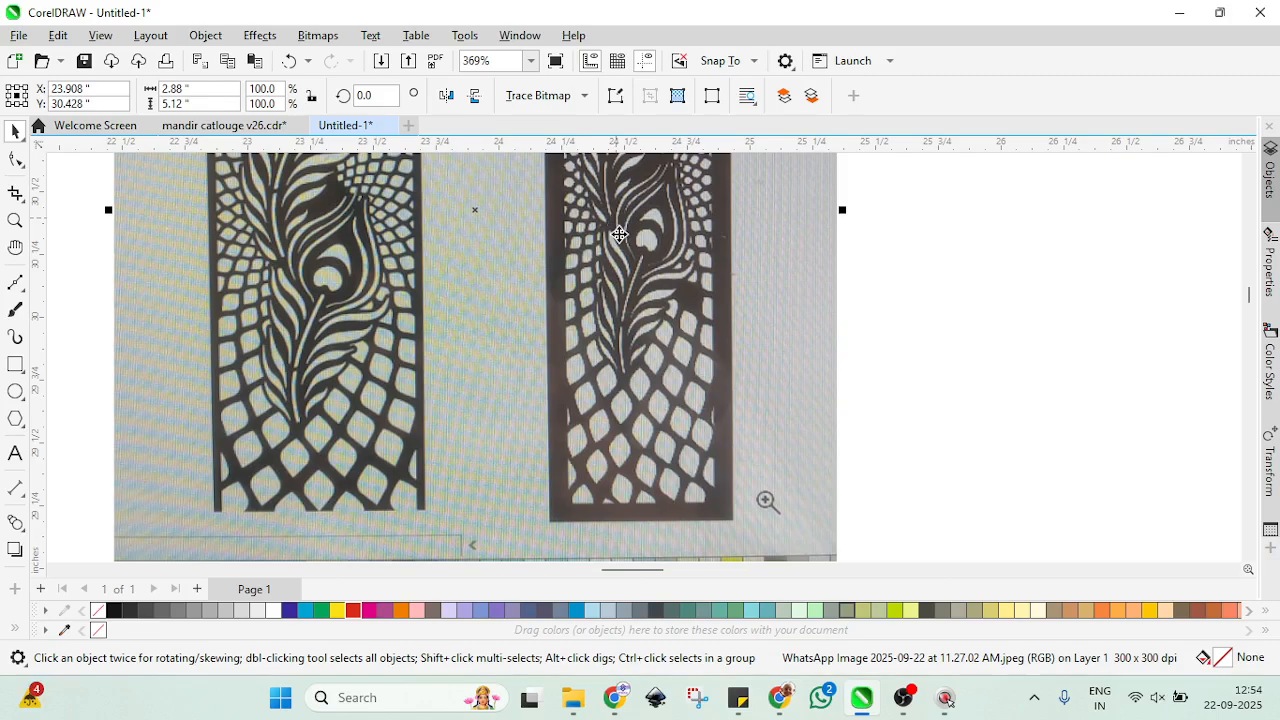
scroll(607, 327, "down", 2)
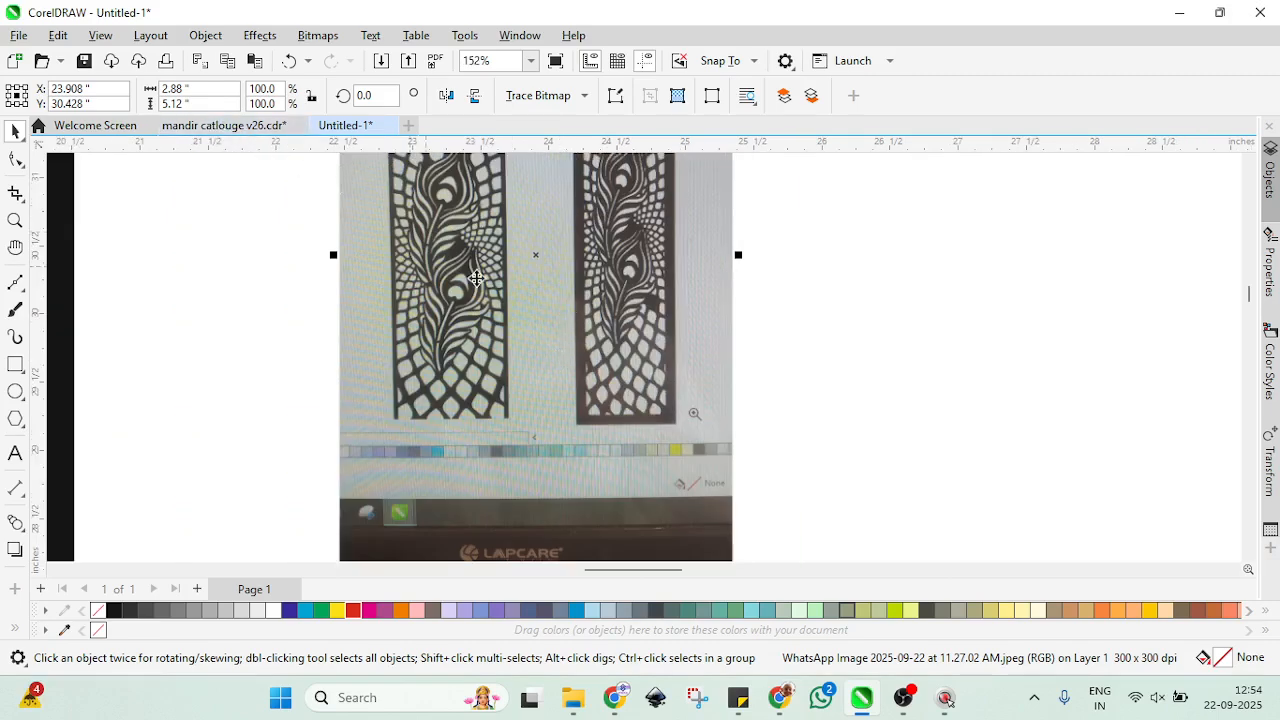
scroll(420, 370, "down", 2)
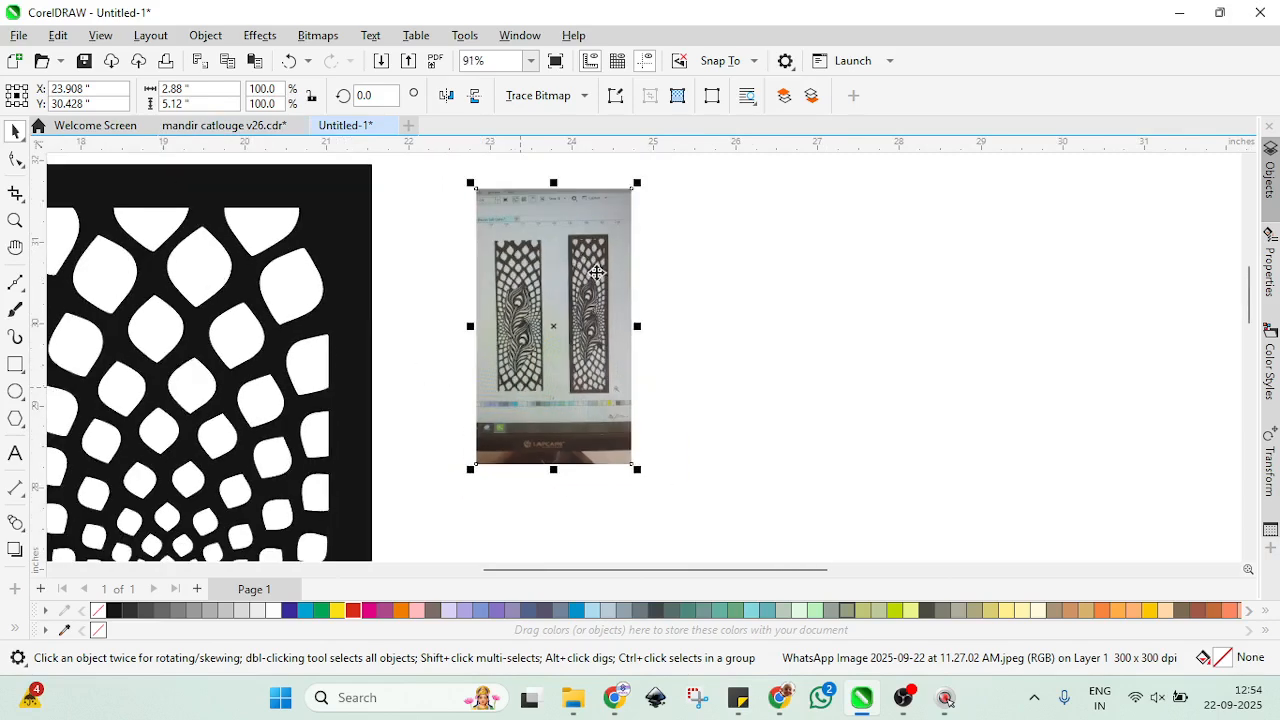
scroll(600, 266, "down", 2)
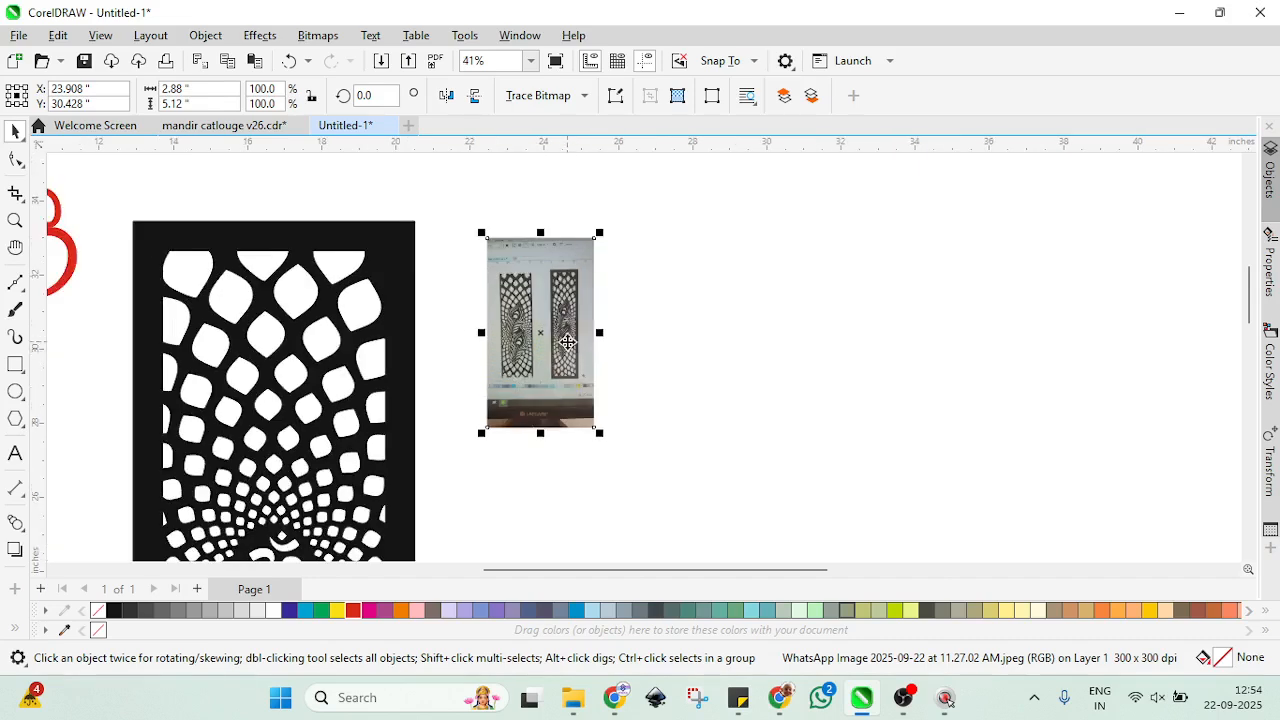
Step: Check the jali designs in the mandir catalogue document, and inspect the feather and Om panels in the untitled drawing
left_click(266, 132)
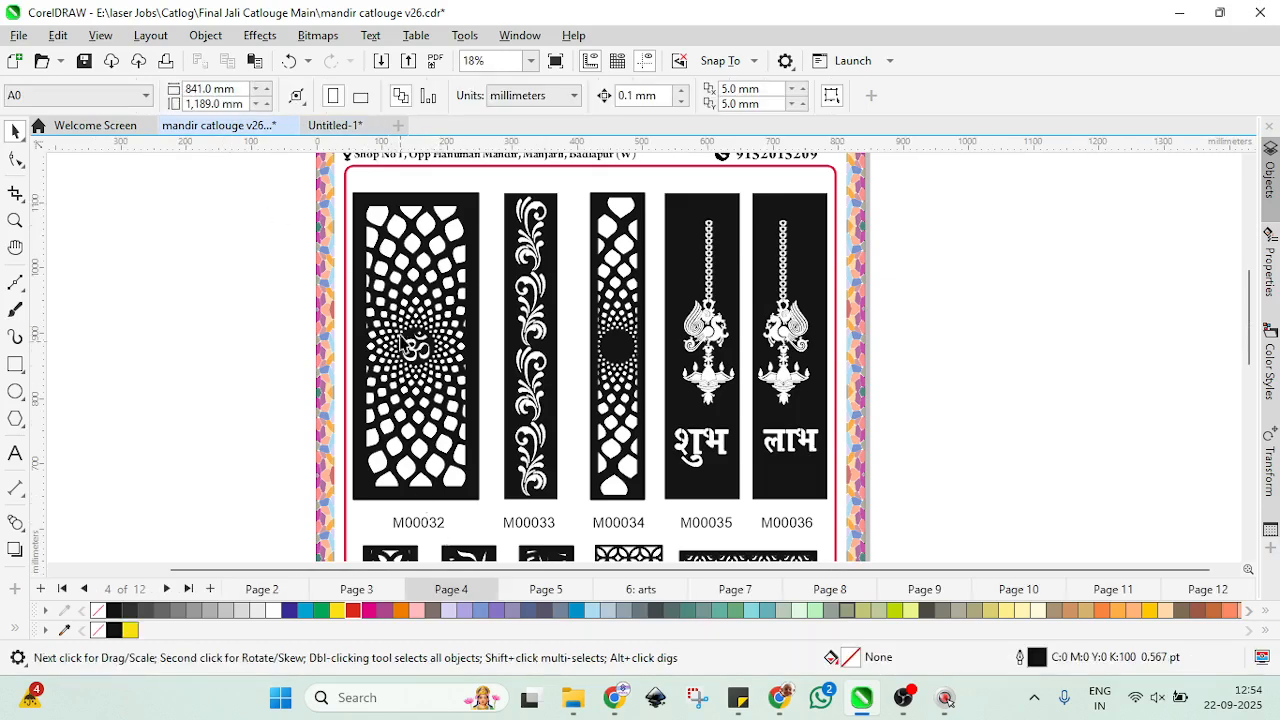
left_click(325, 126)
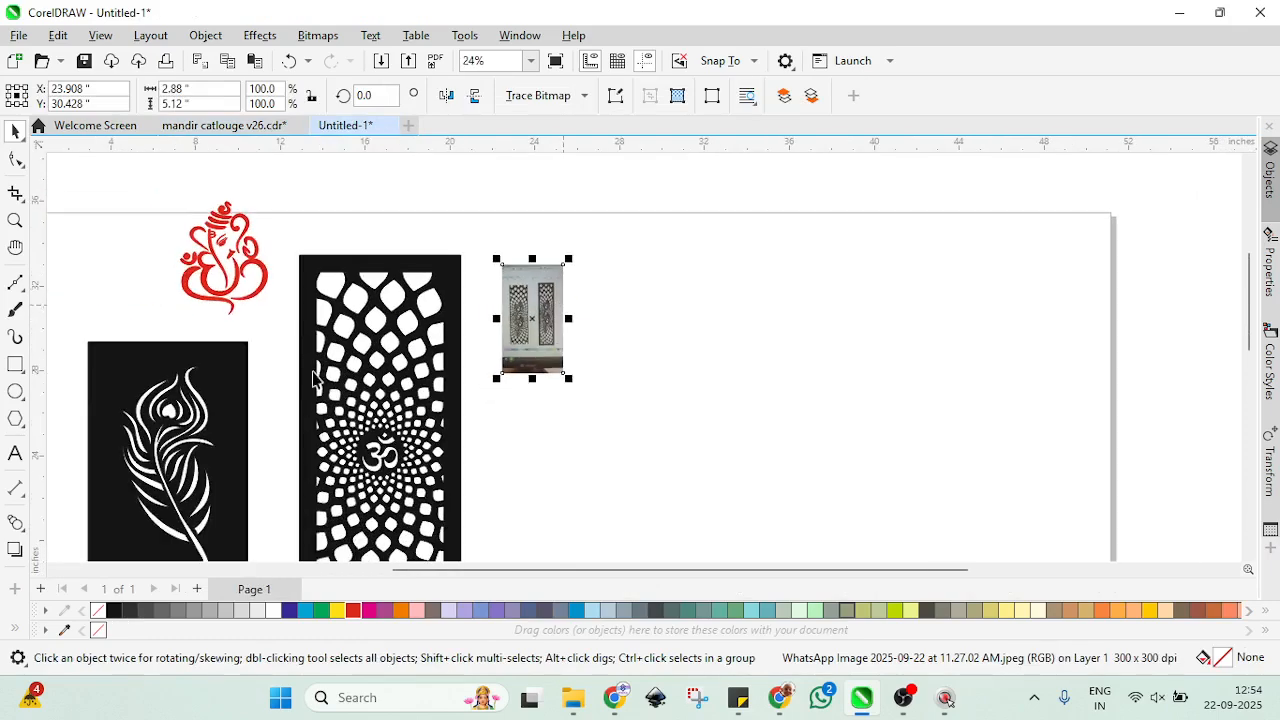
left_click(185, 445)
scroll(168, 465, "up", 1)
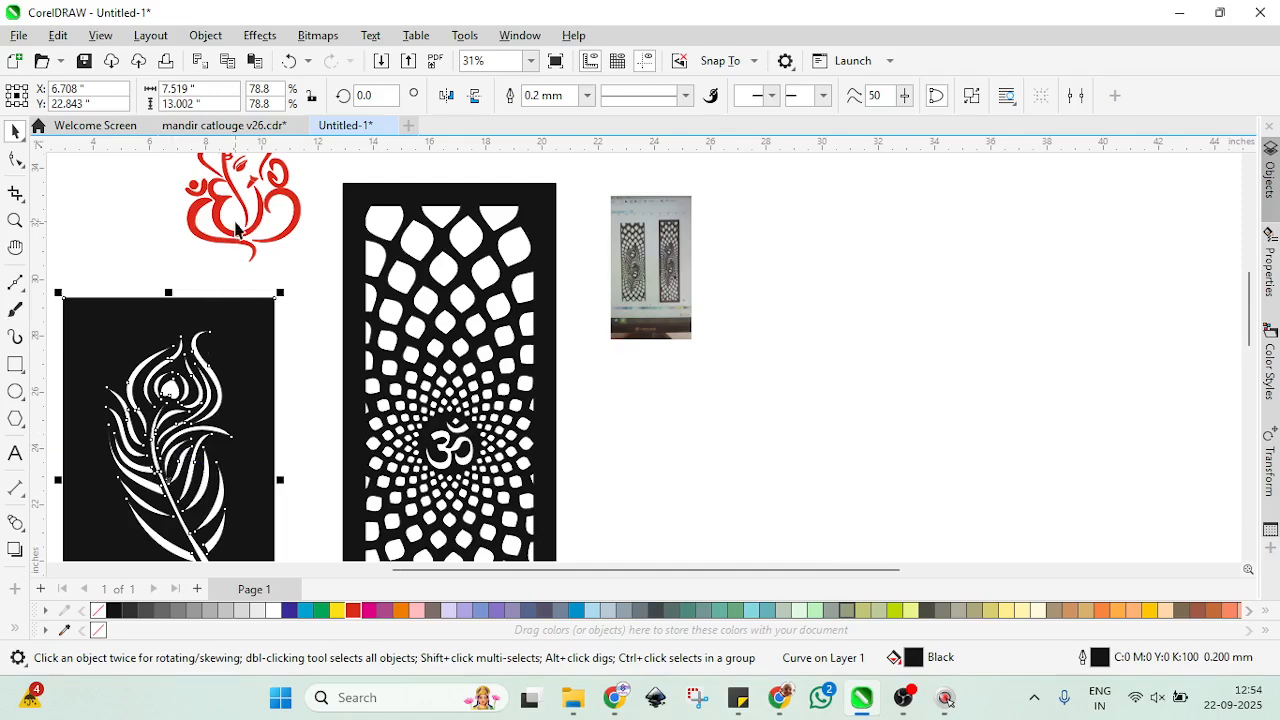
scroll(240, 232, "down", 1)
scroll(244, 301, "down", 1)
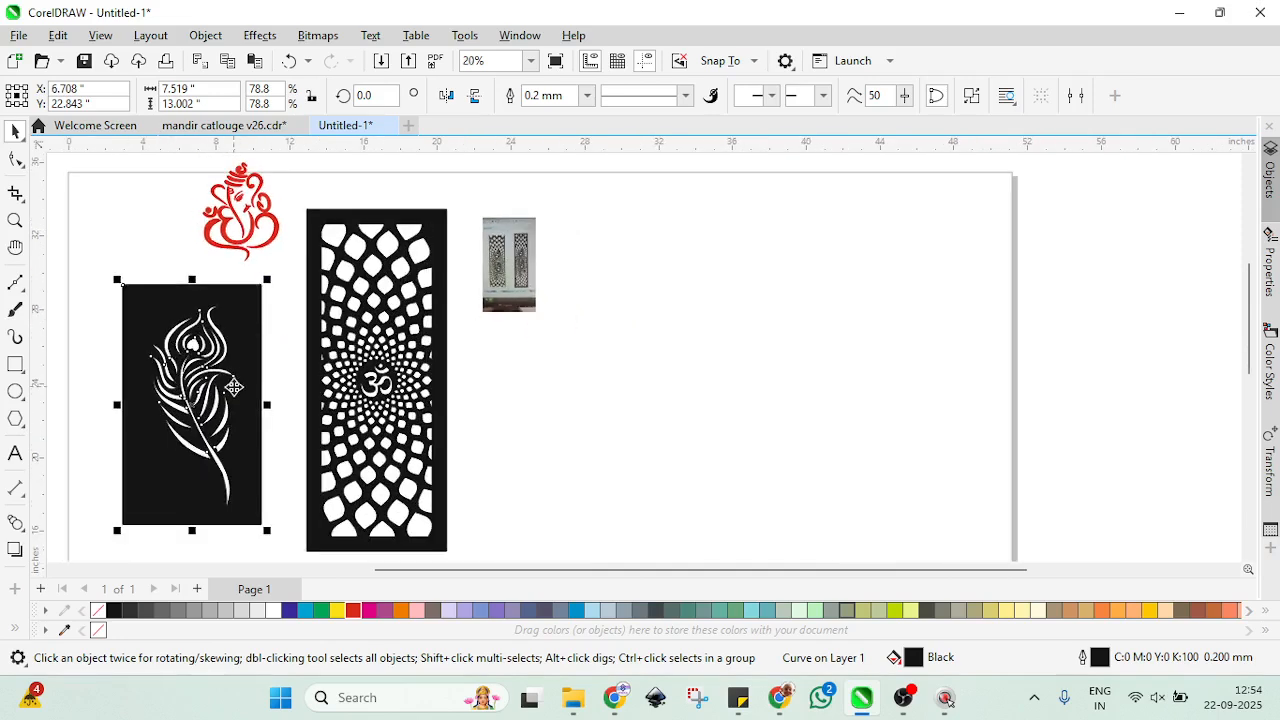
scroll(408, 395, "up", 2)
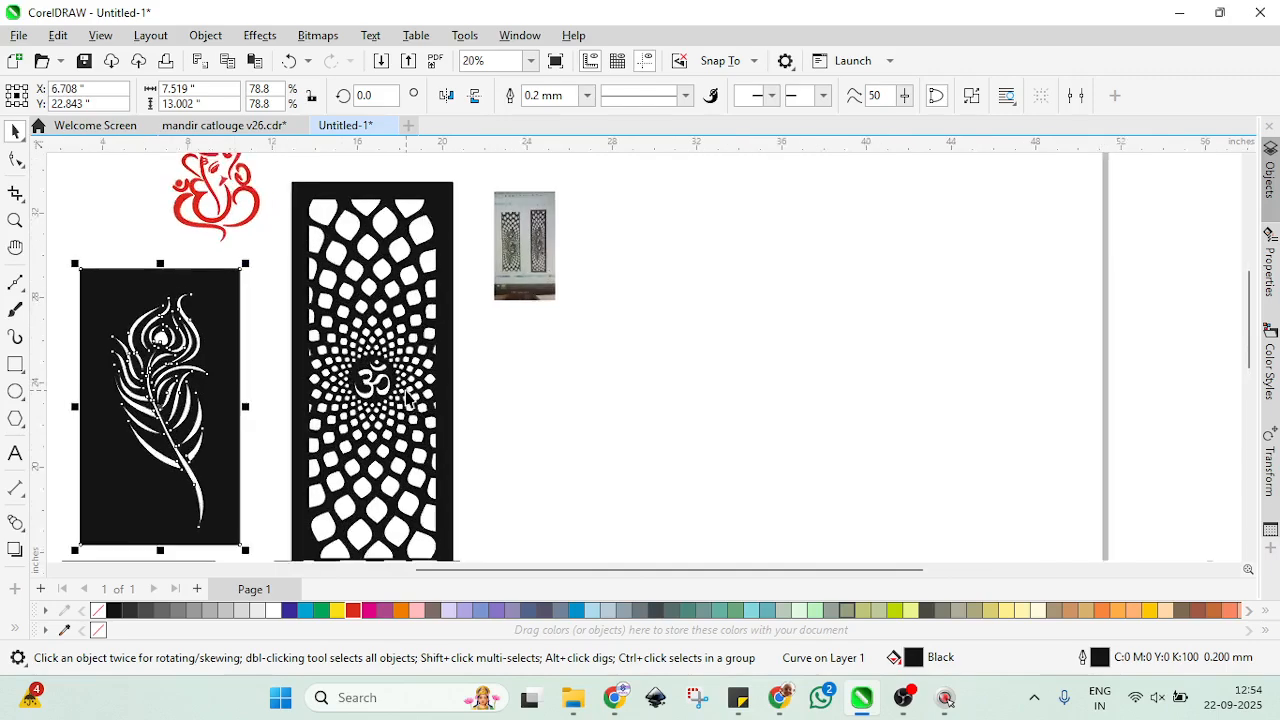
scroll(405, 340, "down", 3)
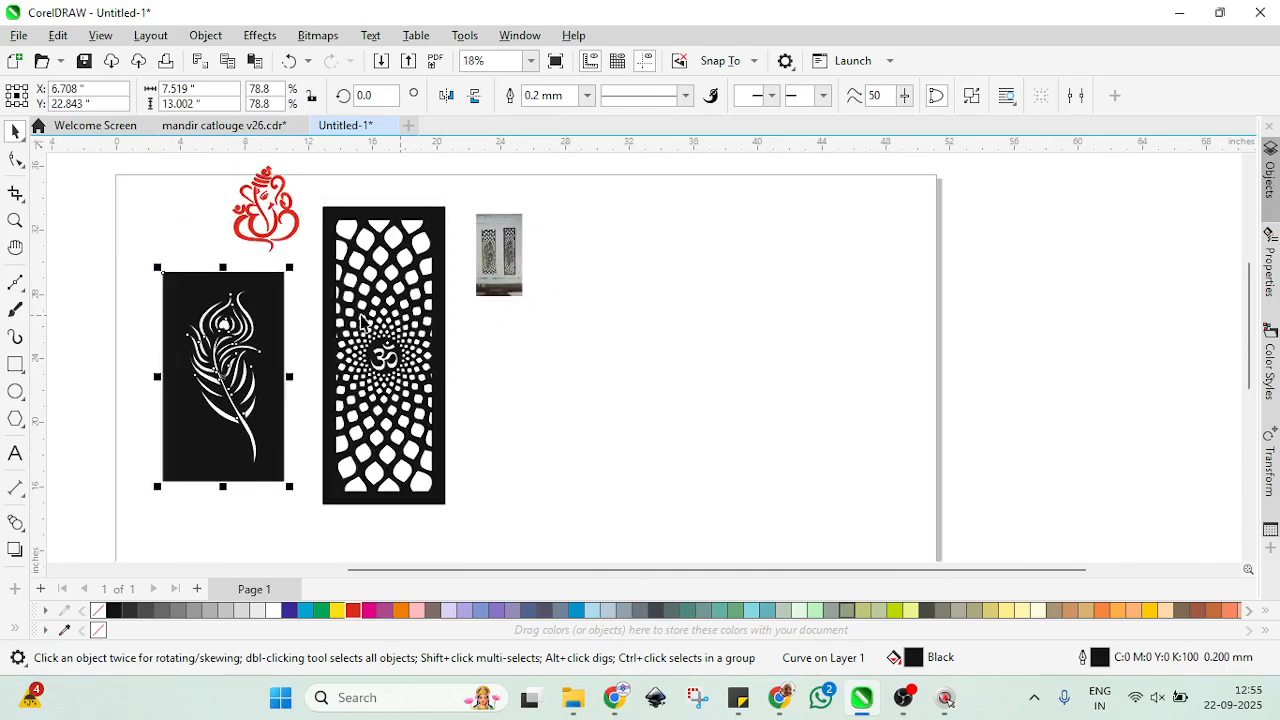
Step: Remove the black fill from the Om jali panel and the feather panel, leaving only their outlines
left_click(336, 305)
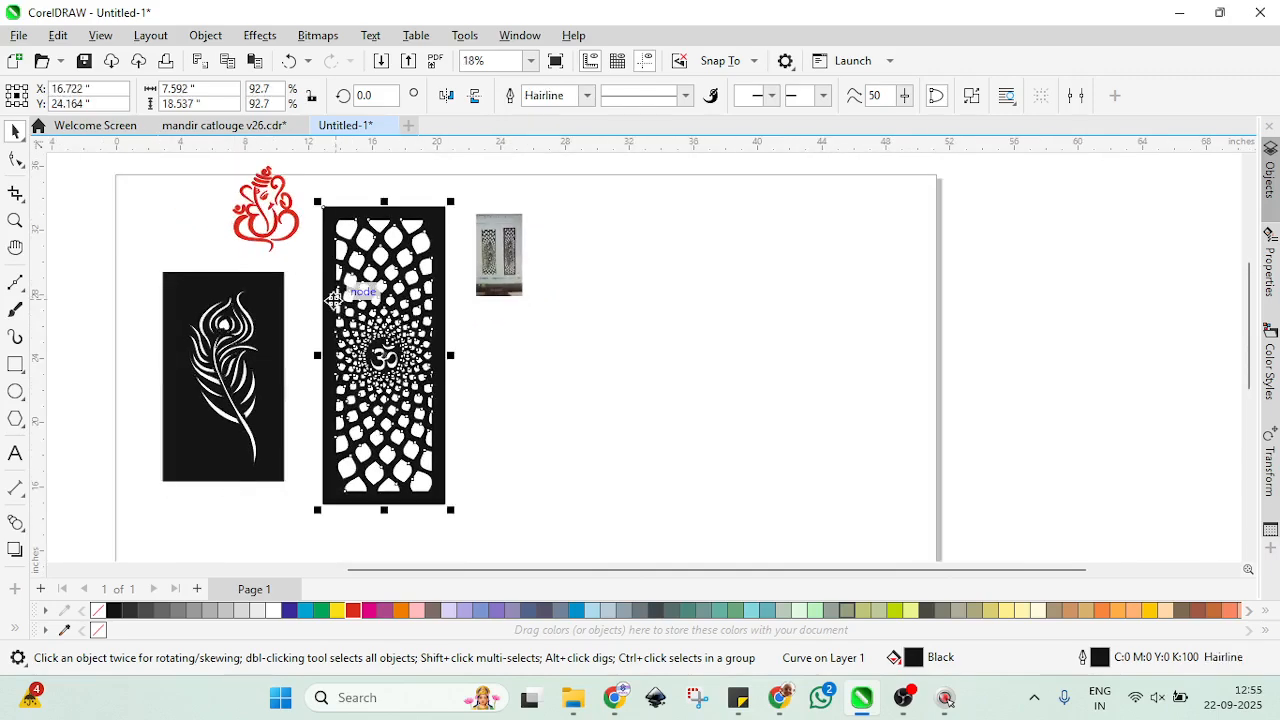
left_click(272, 311, "shift")
left_click(98, 610)
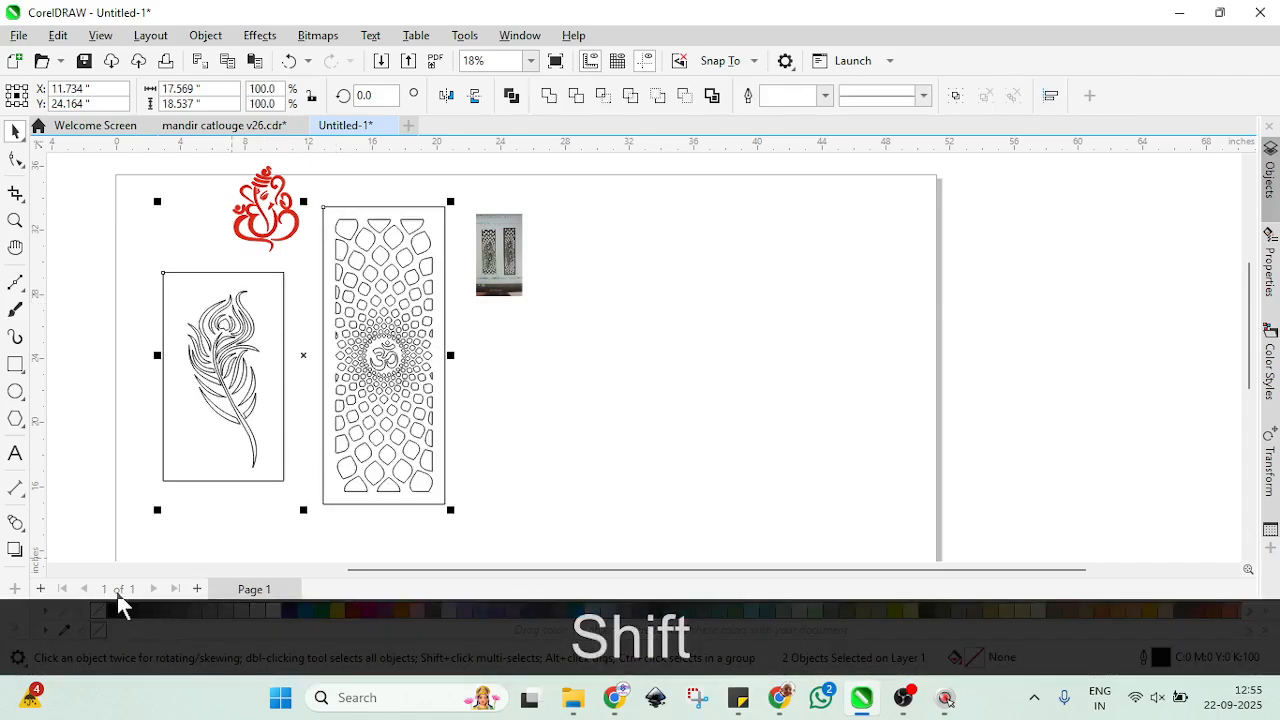
scroll(345, 375, "up", 1)
left_click(609, 262)
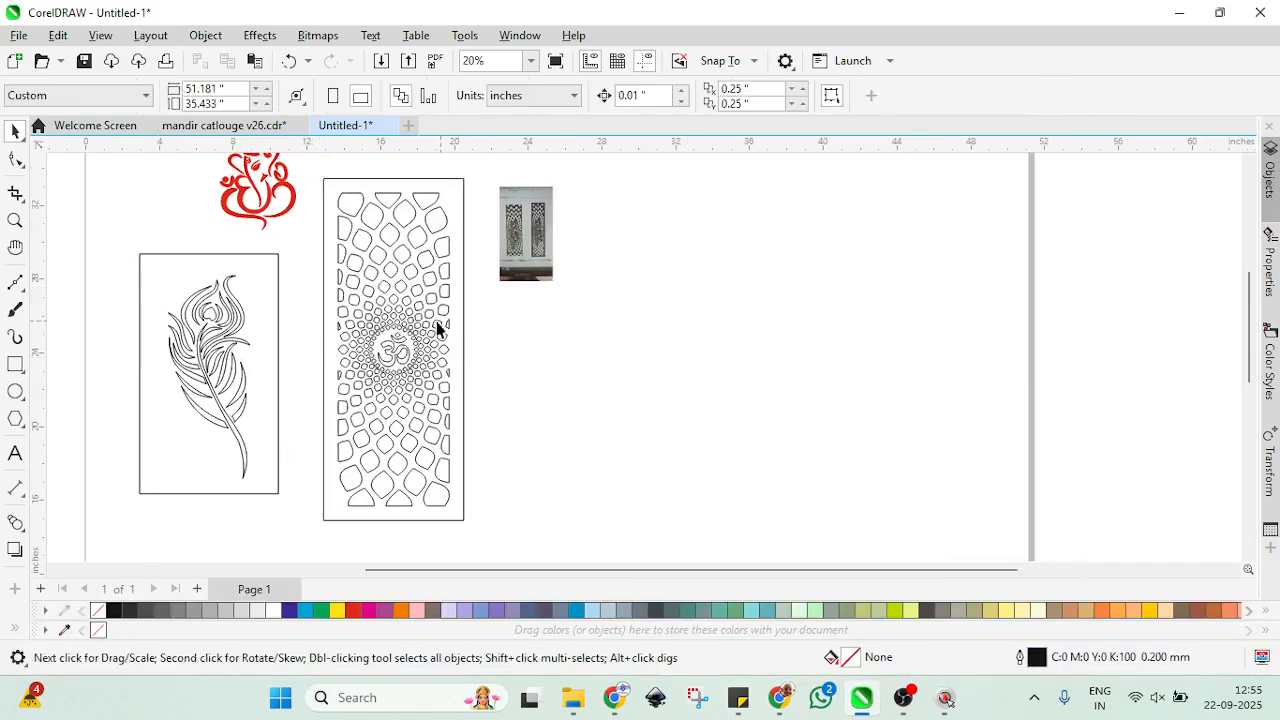
Step: Break the Om jali panel apart into separate curves and select its outer frame
left_click(436, 319)
left_click(972, 96)
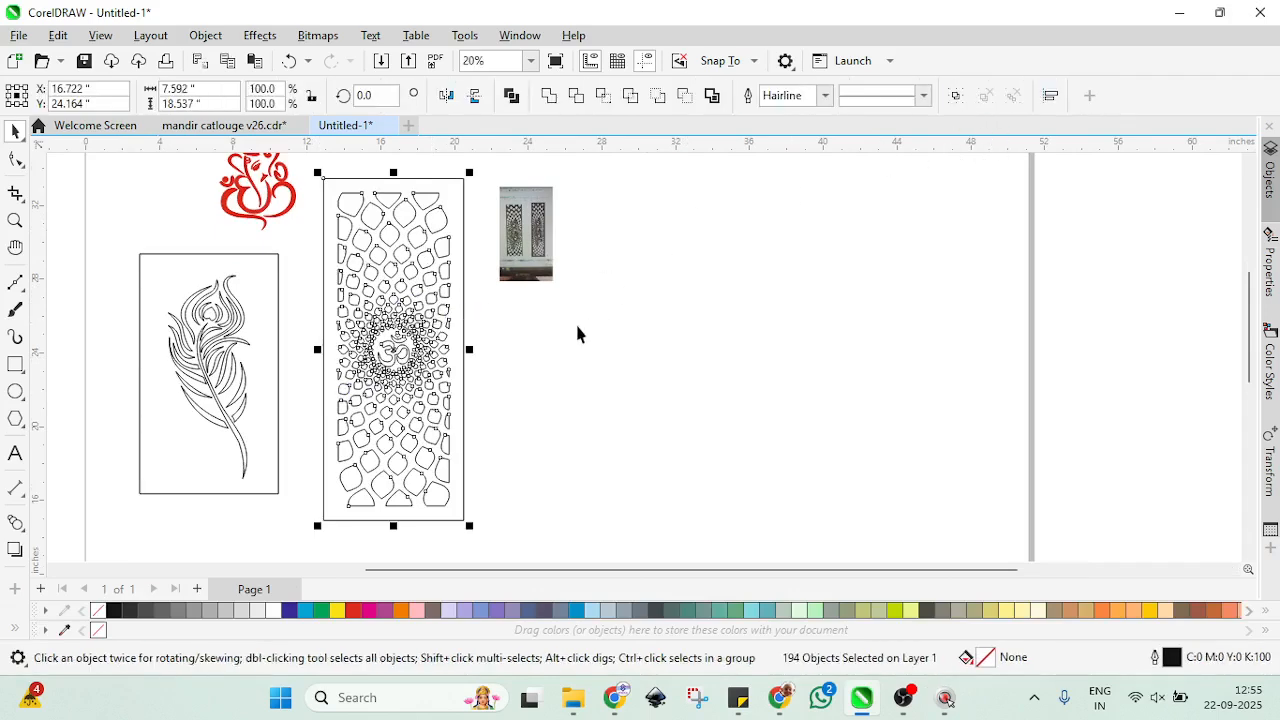
left_click(531, 345)
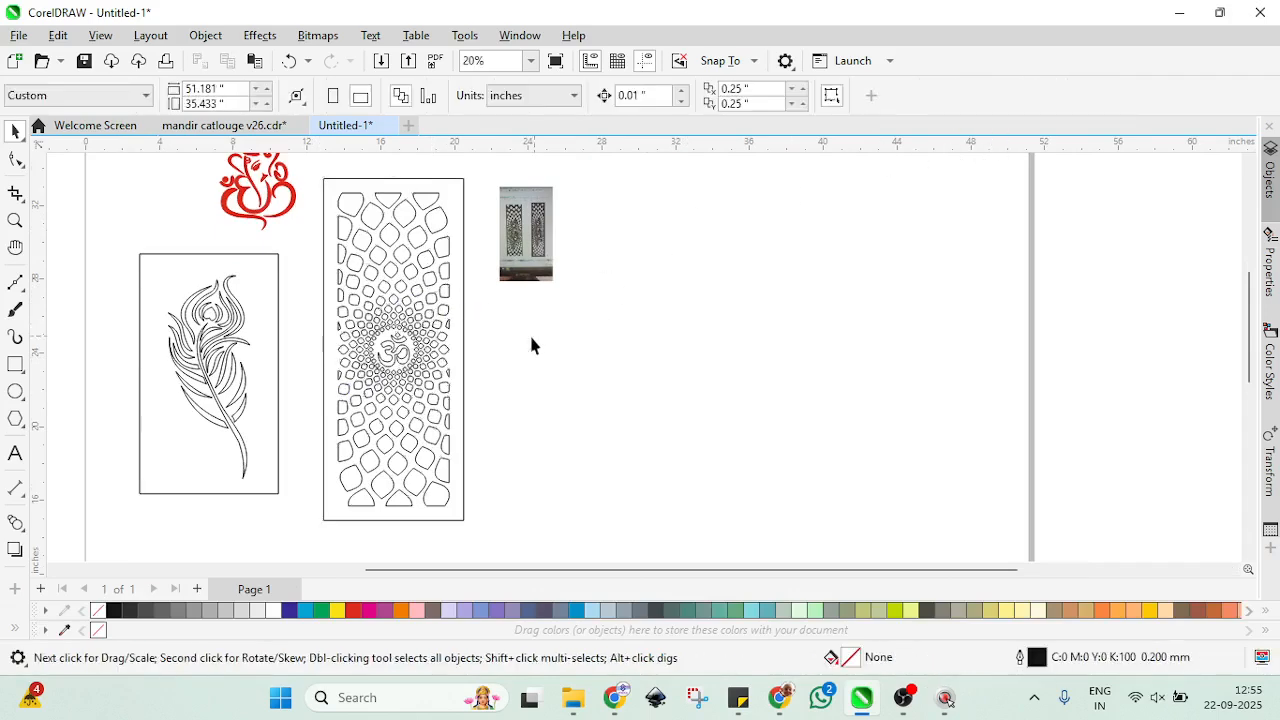
left_click(443, 207)
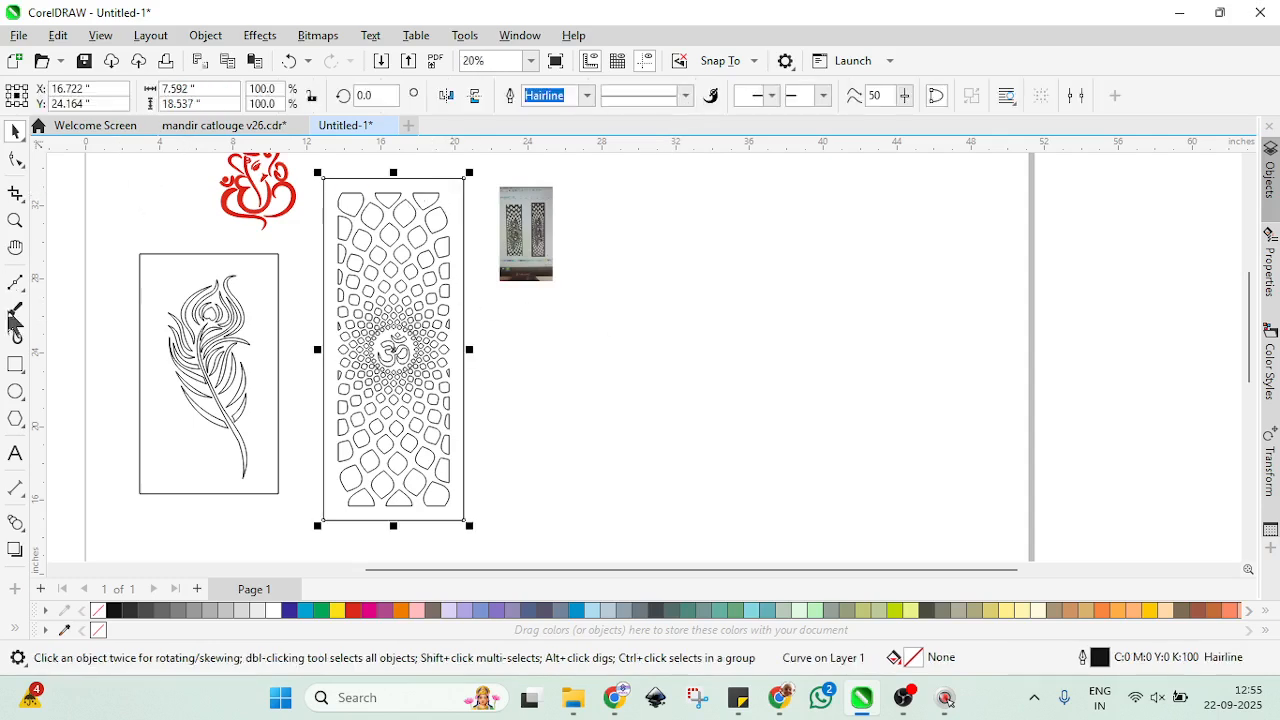
Step: Draw a tall rectangle in the empty area beyond the reference photo and size it to 12 × 36 inches
left_click(15, 366)
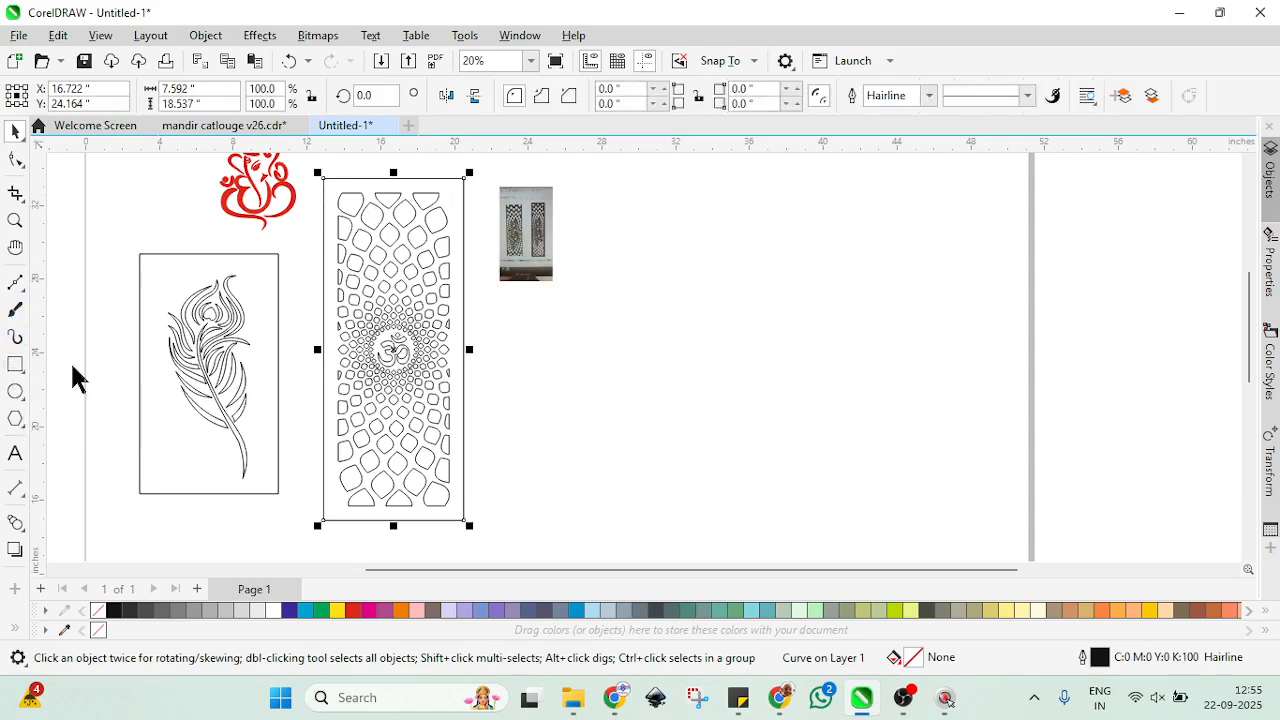
left_click_drag(622, 181, 736, 510)
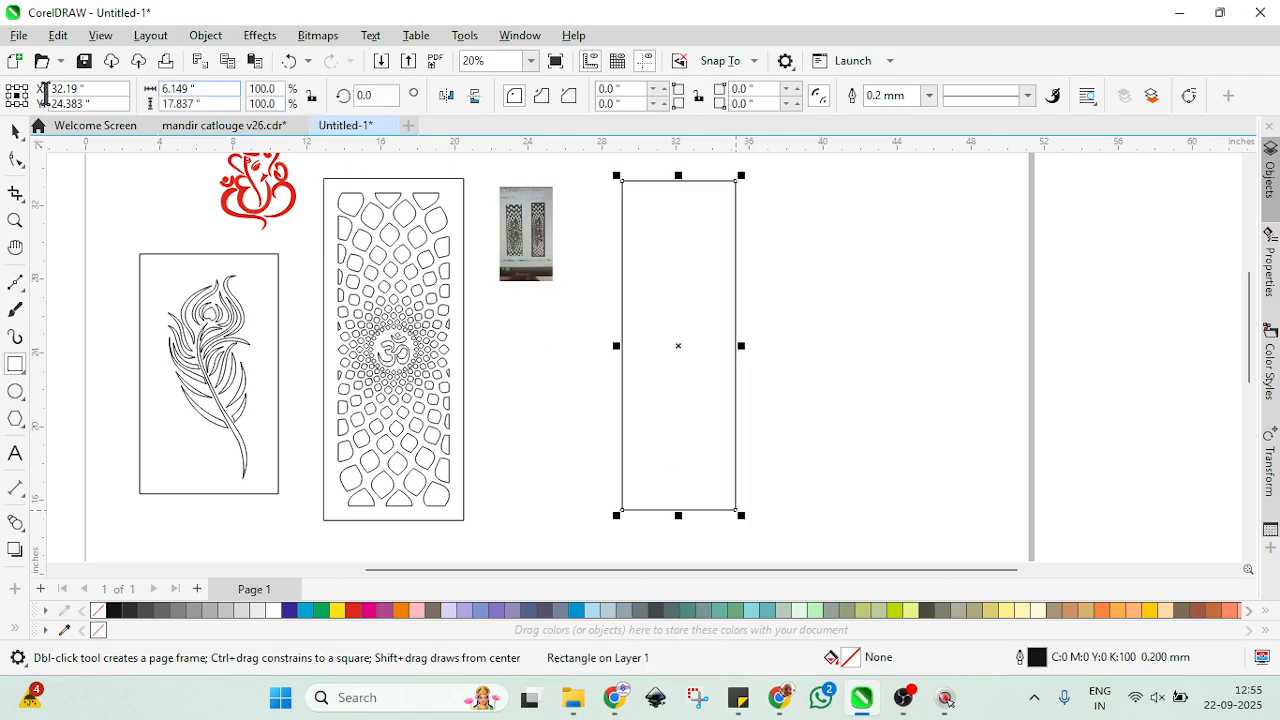
left_click(185, 89)
type("12")
key("Tab")
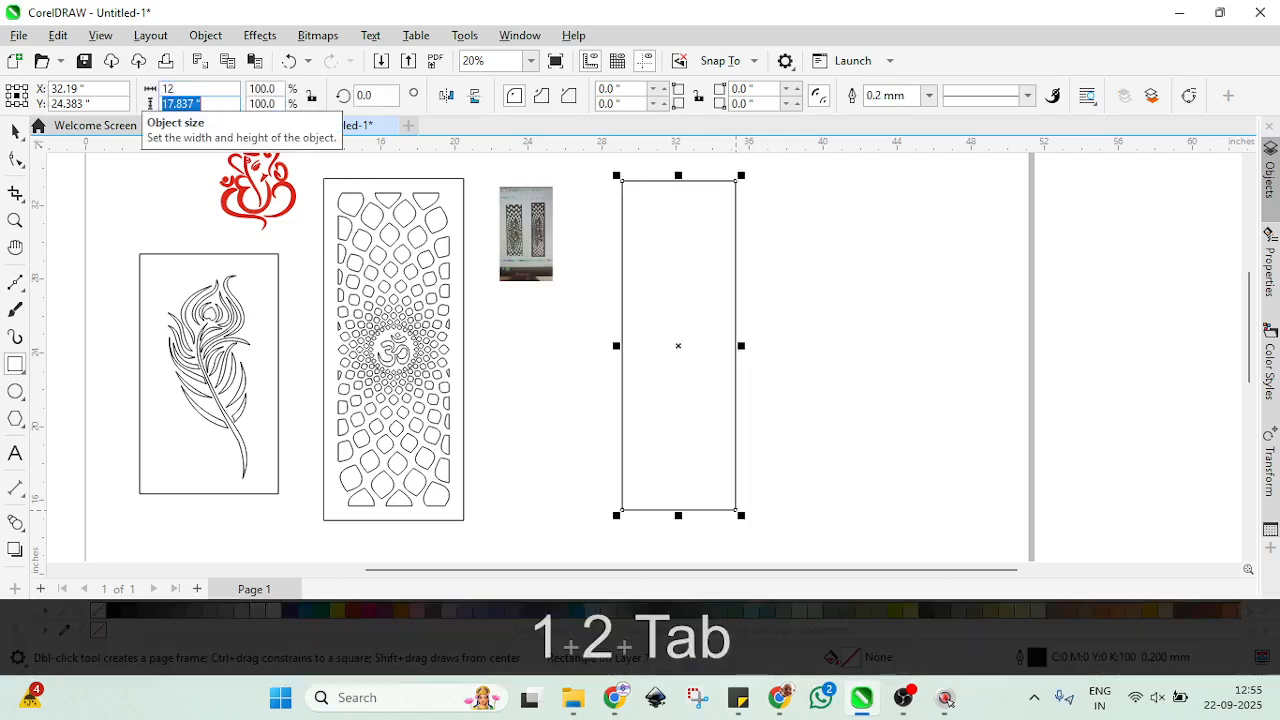
type("36")
key("Return")
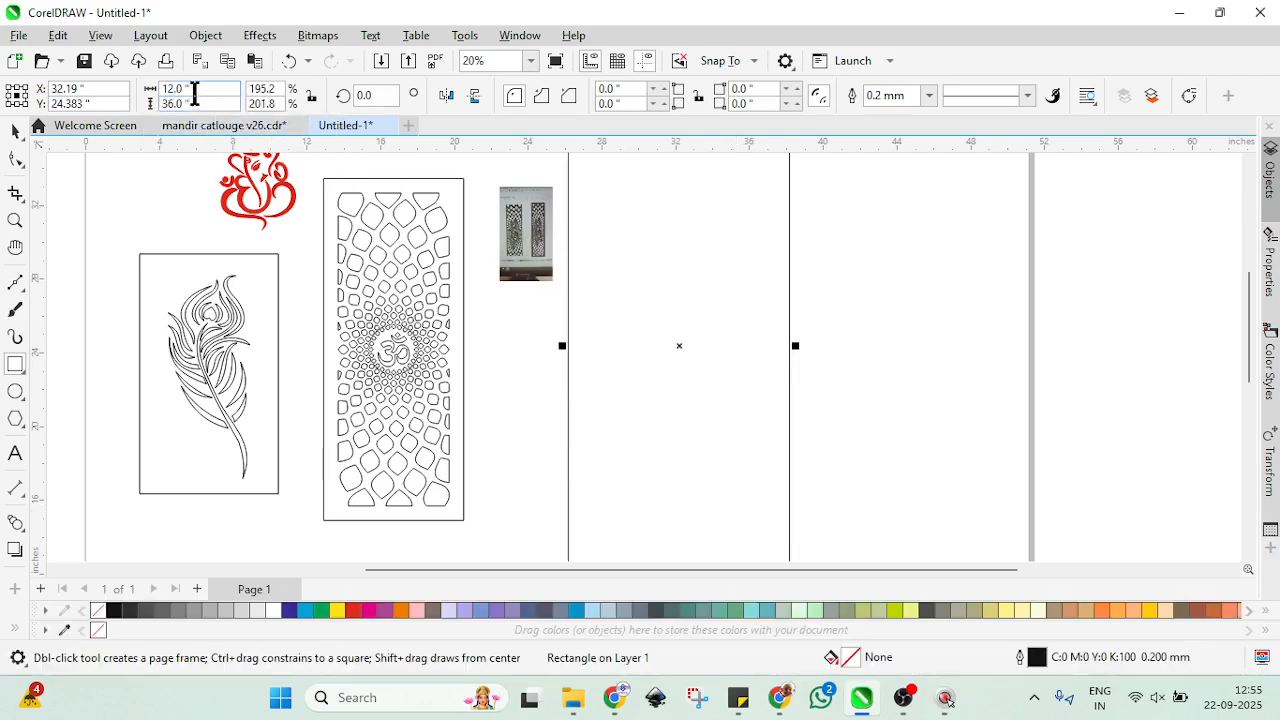
Step: Resize the new rectangle to 8 inches wide and 24 inches high
left_click(190, 89)
type("8")
key("Tab")
type("24")
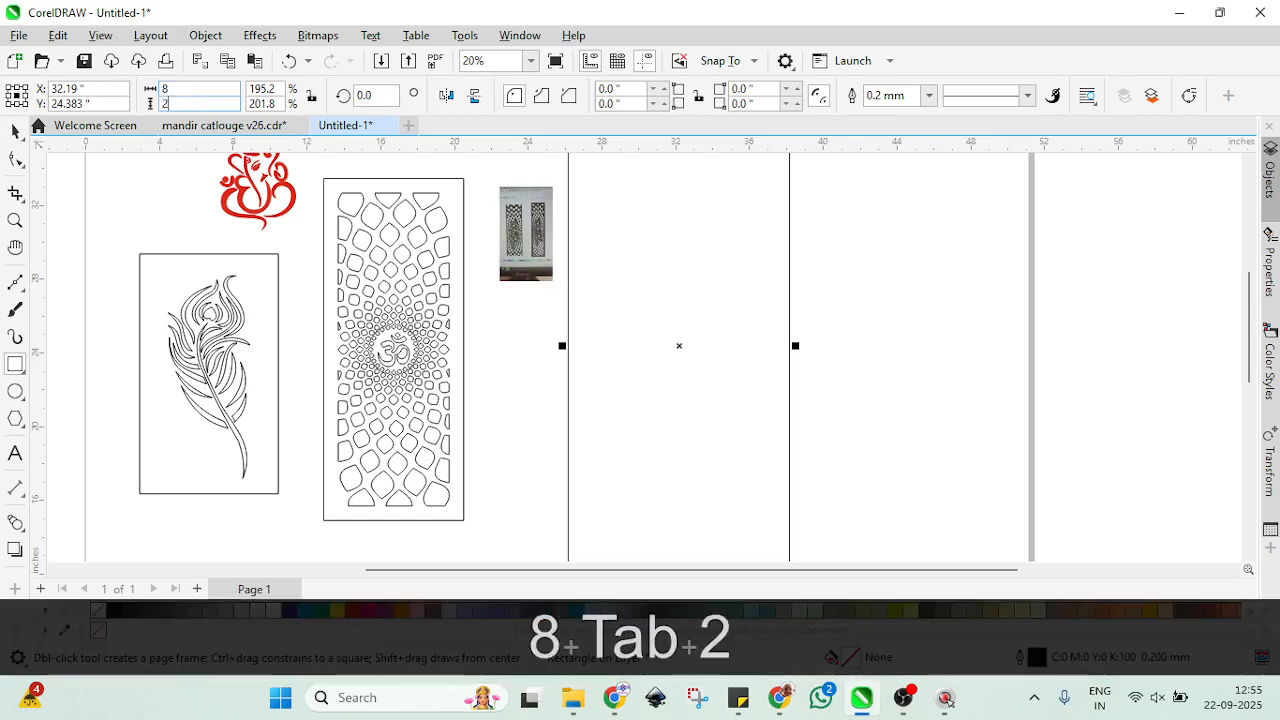
key("Return")
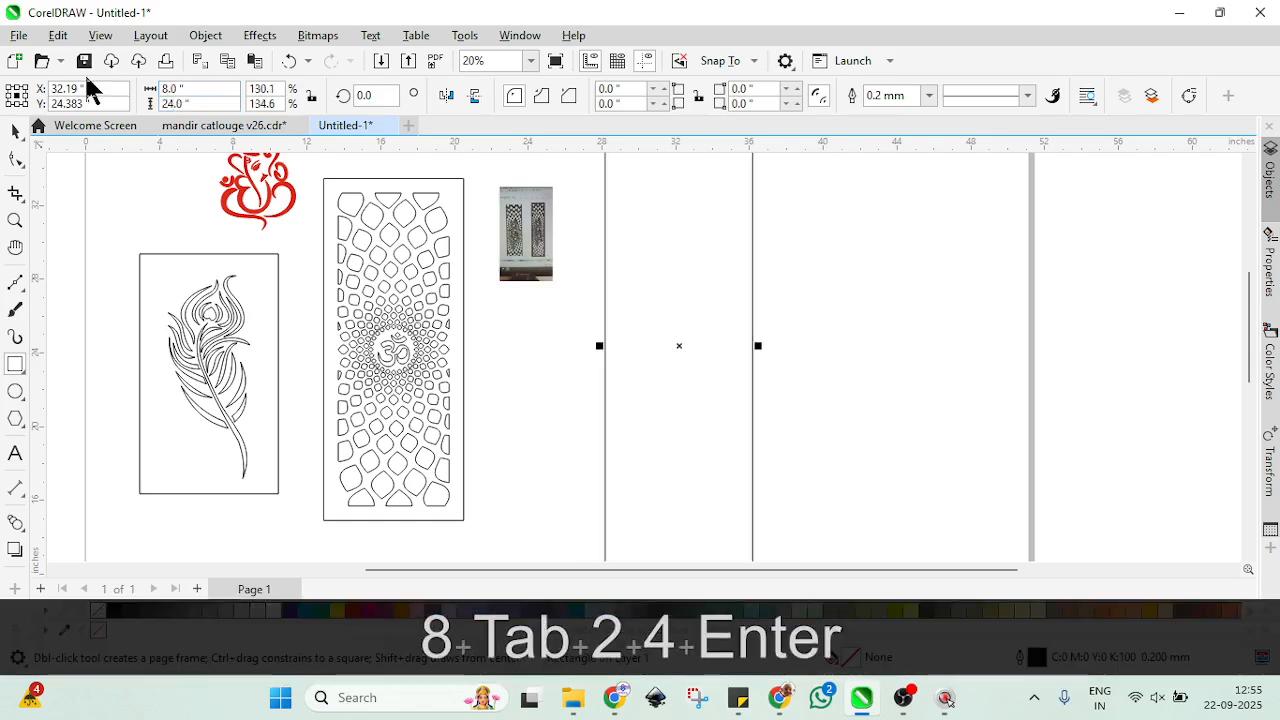
Step: Set the rectangle's height to 20 inches and convert it to curves
left_click(200, 103)
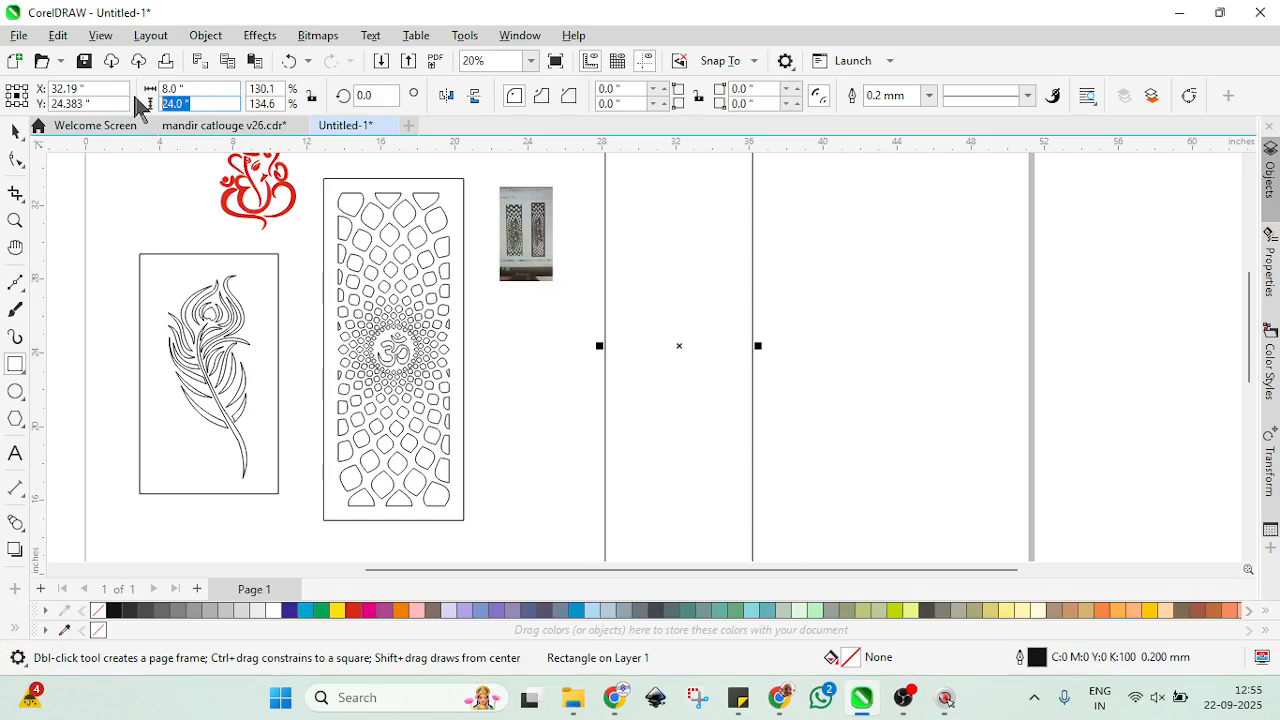
type("20")
key("Return")
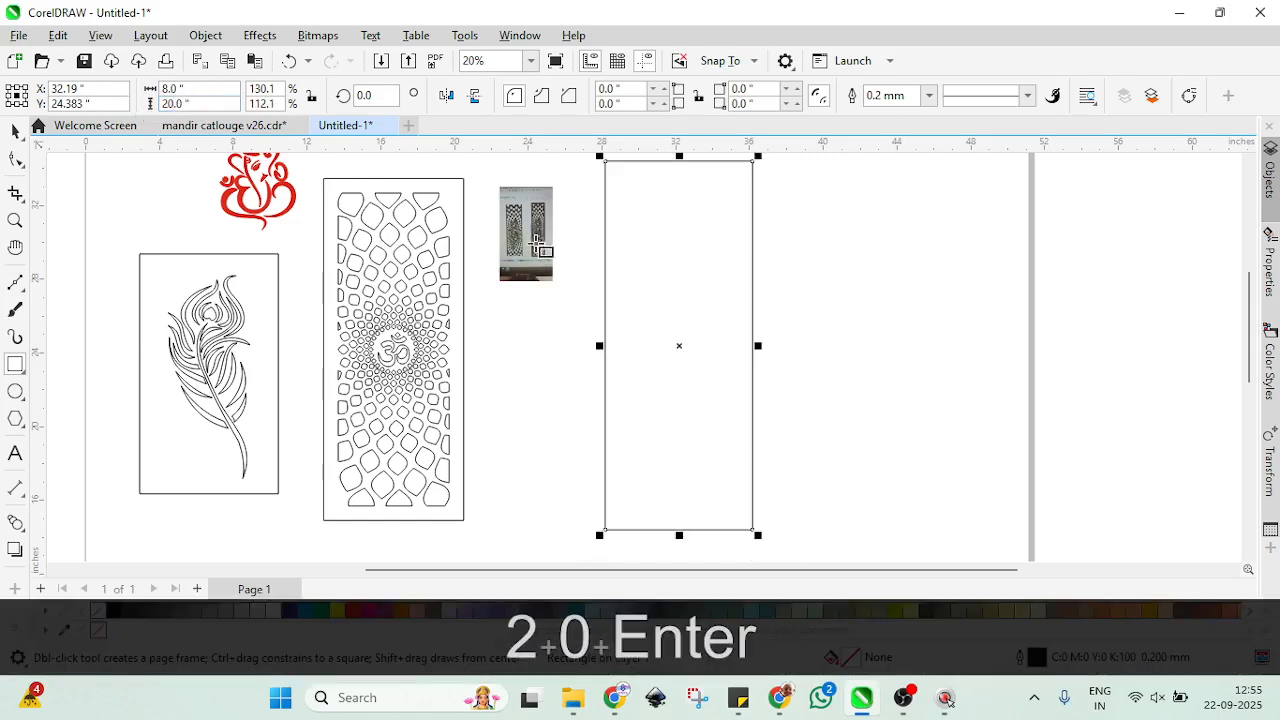
key("ctrl+q")
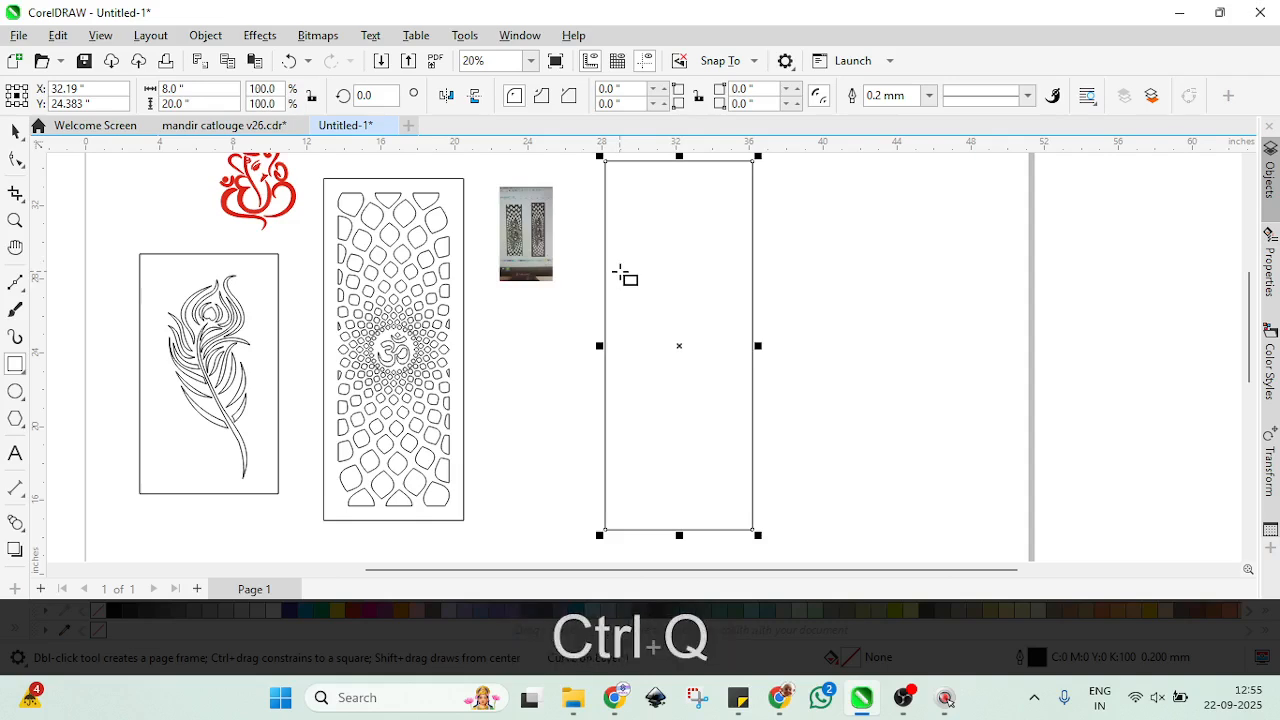
key("ctrl+space")
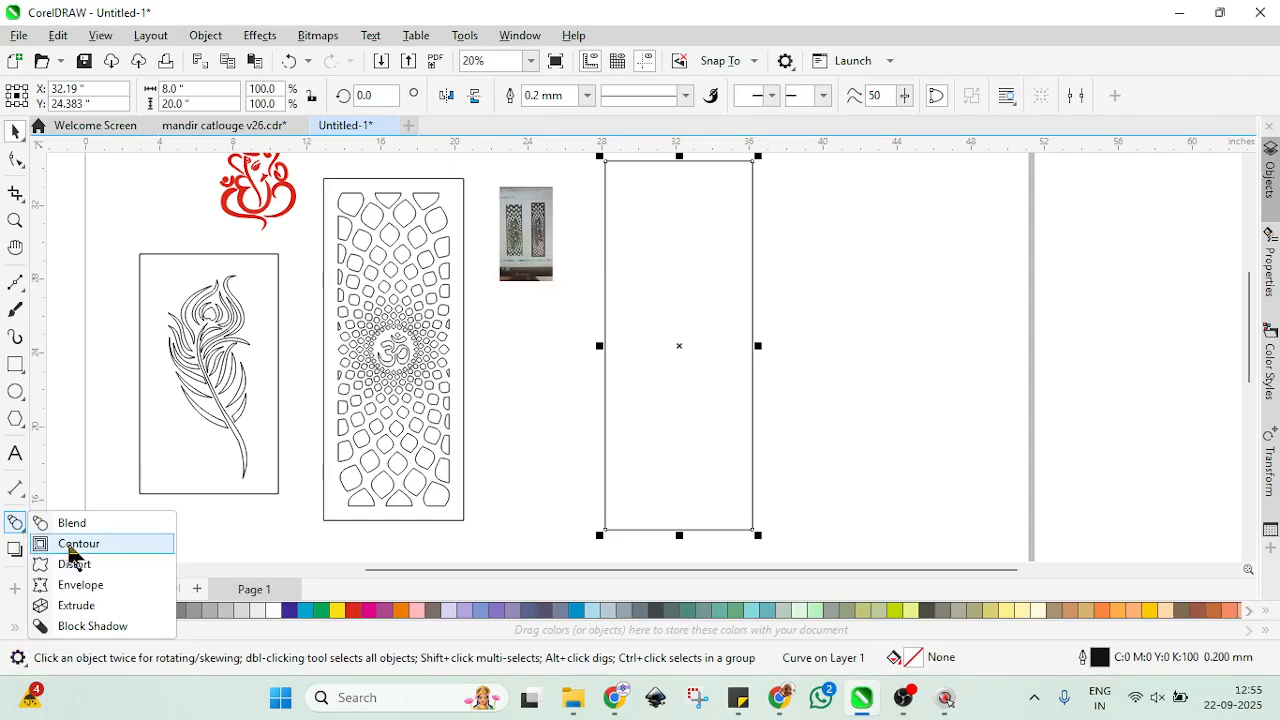
Step: Add a one-step inside contour with a 1-inch offset to the 8 × 20 inch rectangle
left_click(478, 169)
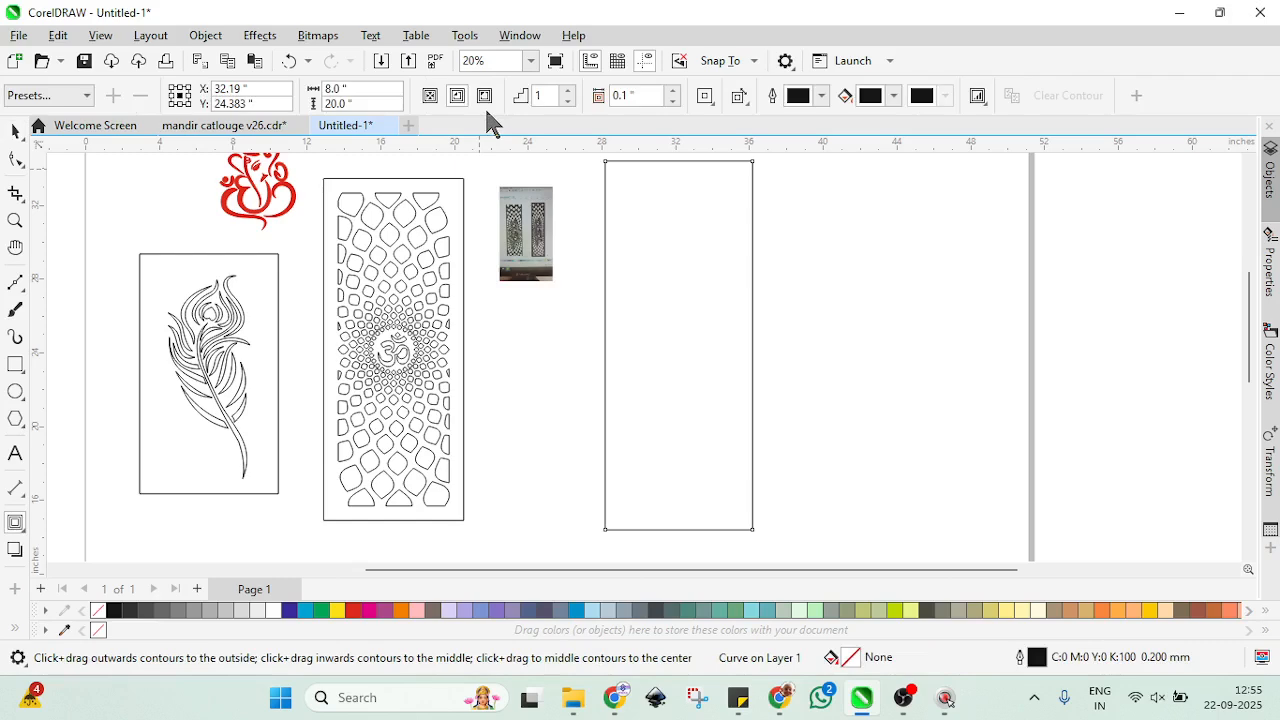
left_click(628, 95)
double_click(628, 95)
type("1")
key("Return")
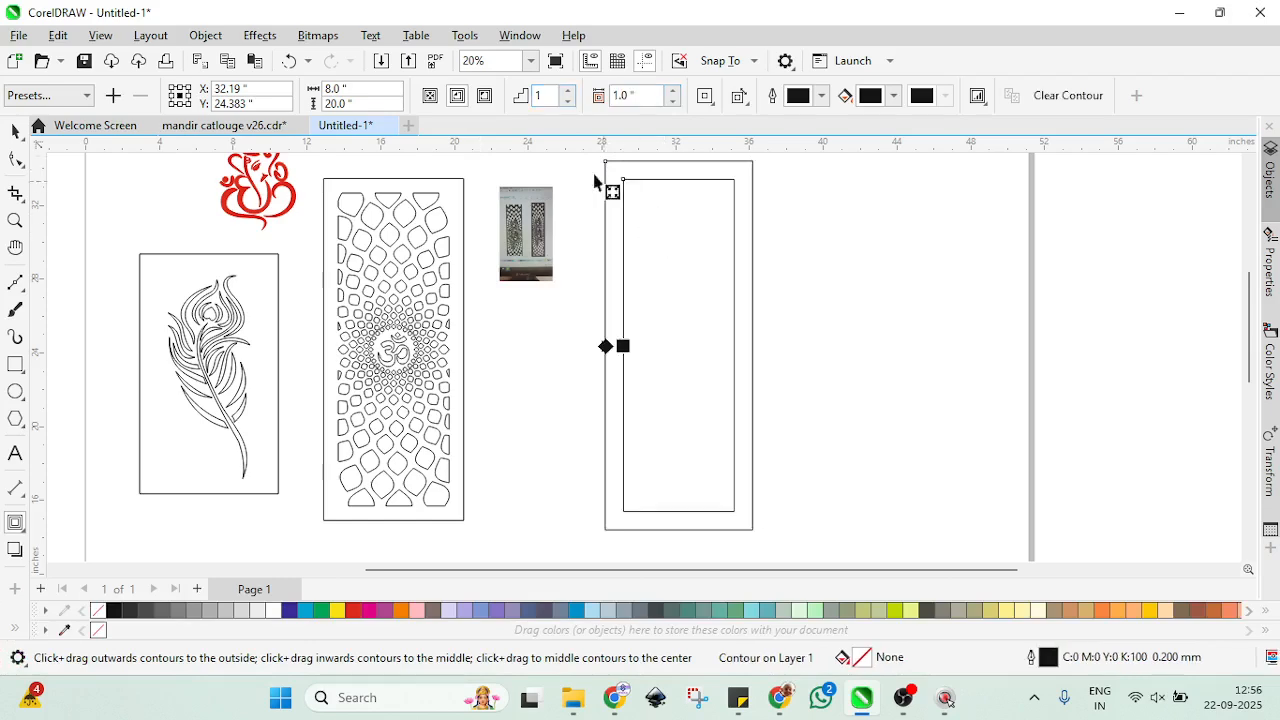
Step: Set the contour offset to 0.7 inch and break the contour apart from the rectangle
double_click(626, 95)
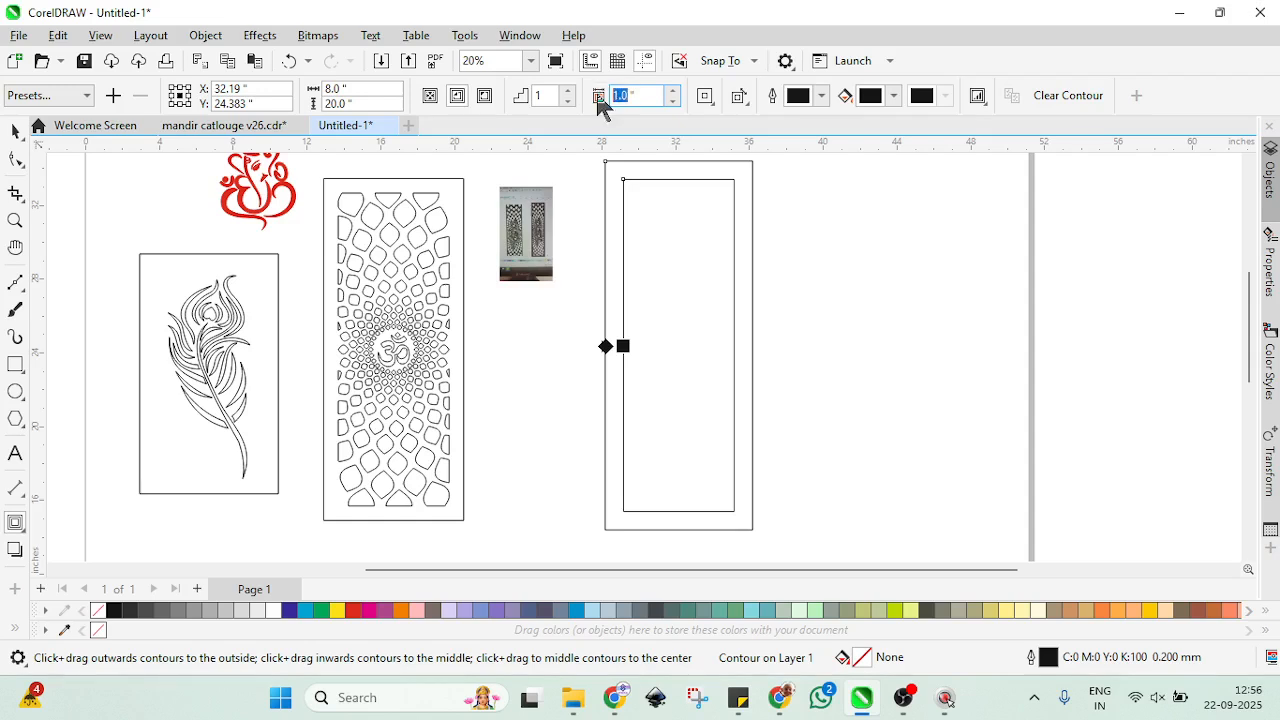
type("0.")
type("7")
key("Return")
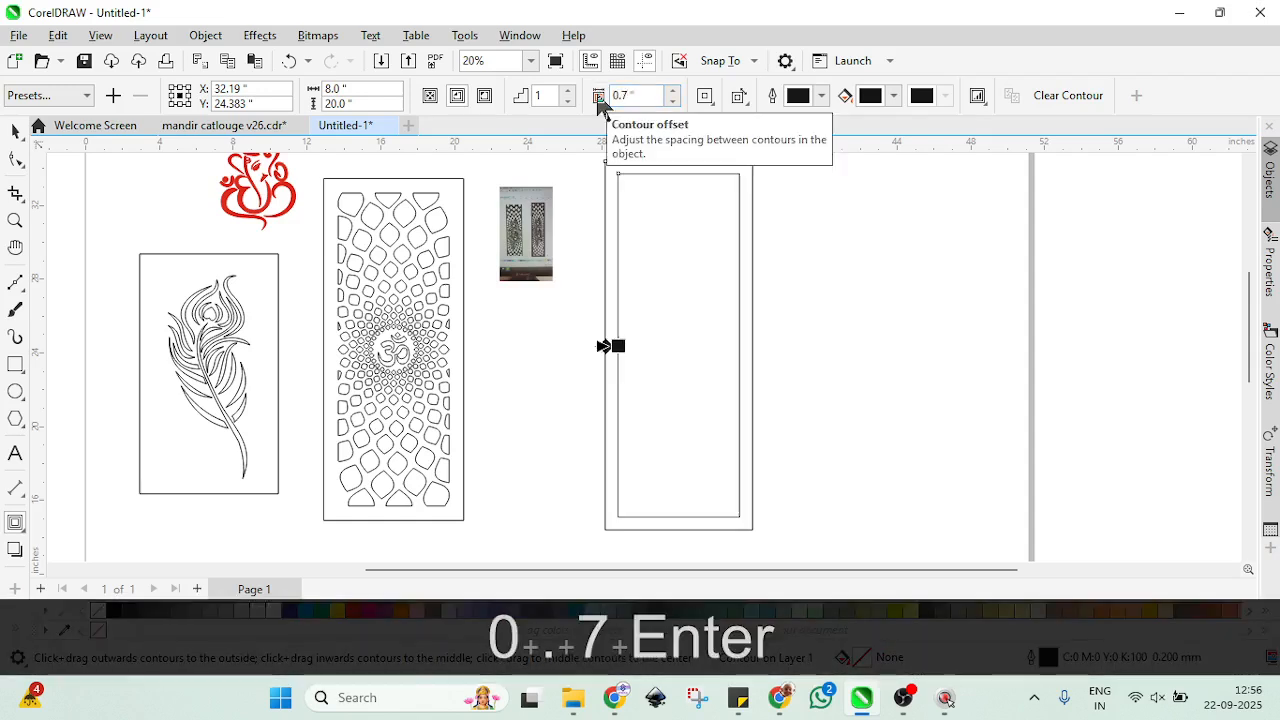
key("ctrl+k")
key("space")
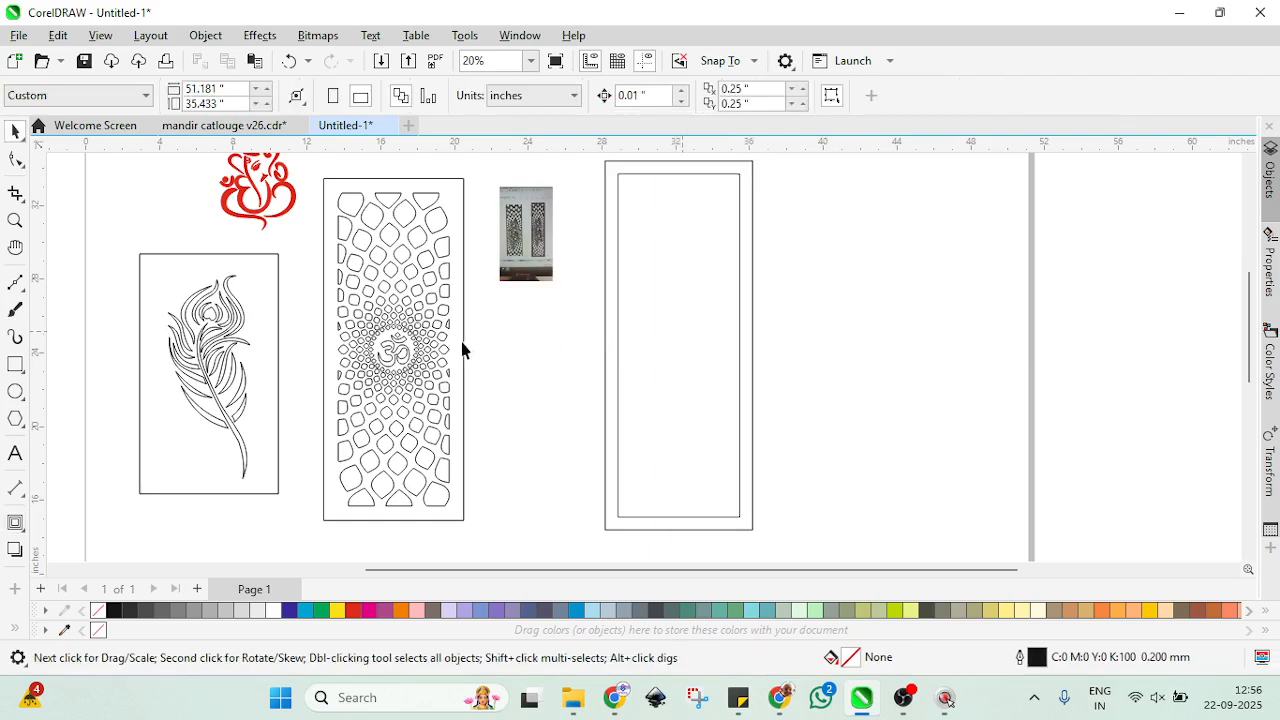
scroll(383, 360, "up", 1)
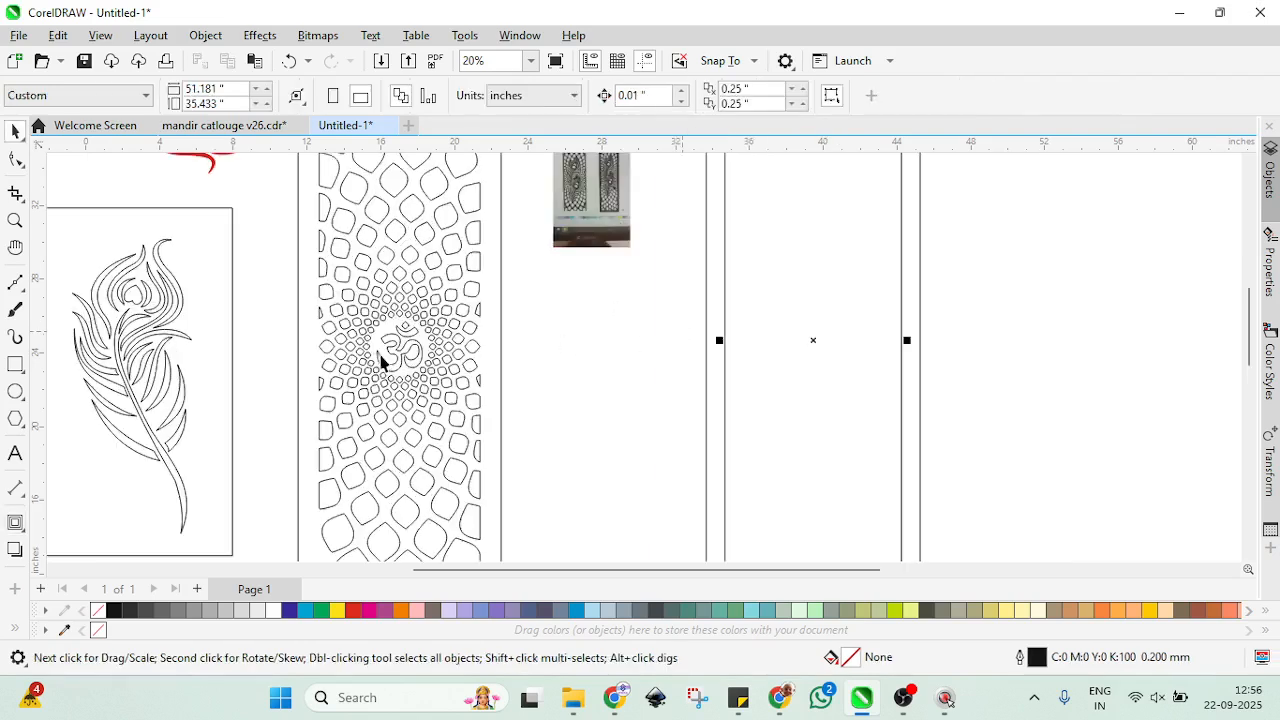
Step: Delete the outer frame curve surrounding the Om lattice panel
scroll(400, 355, "up", 1)
scroll(398, 355, "up", 1)
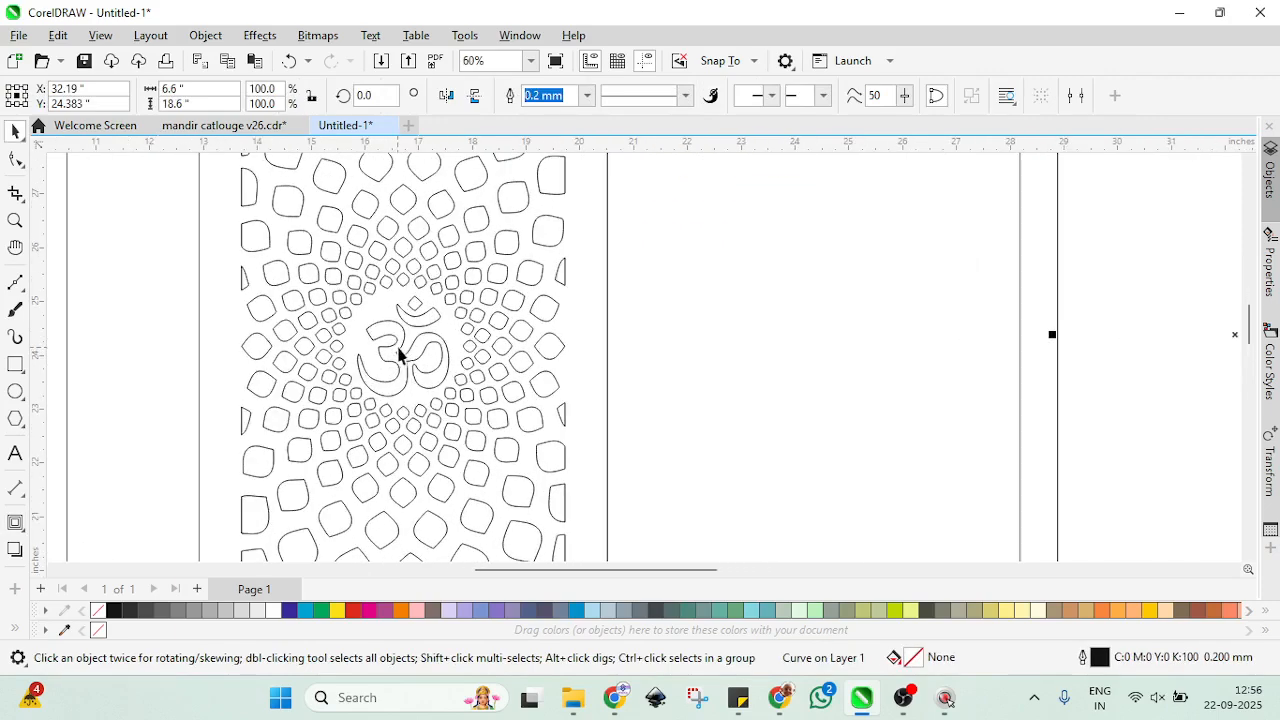
left_click(404, 358)
scroll(707, 334, "up", 1)
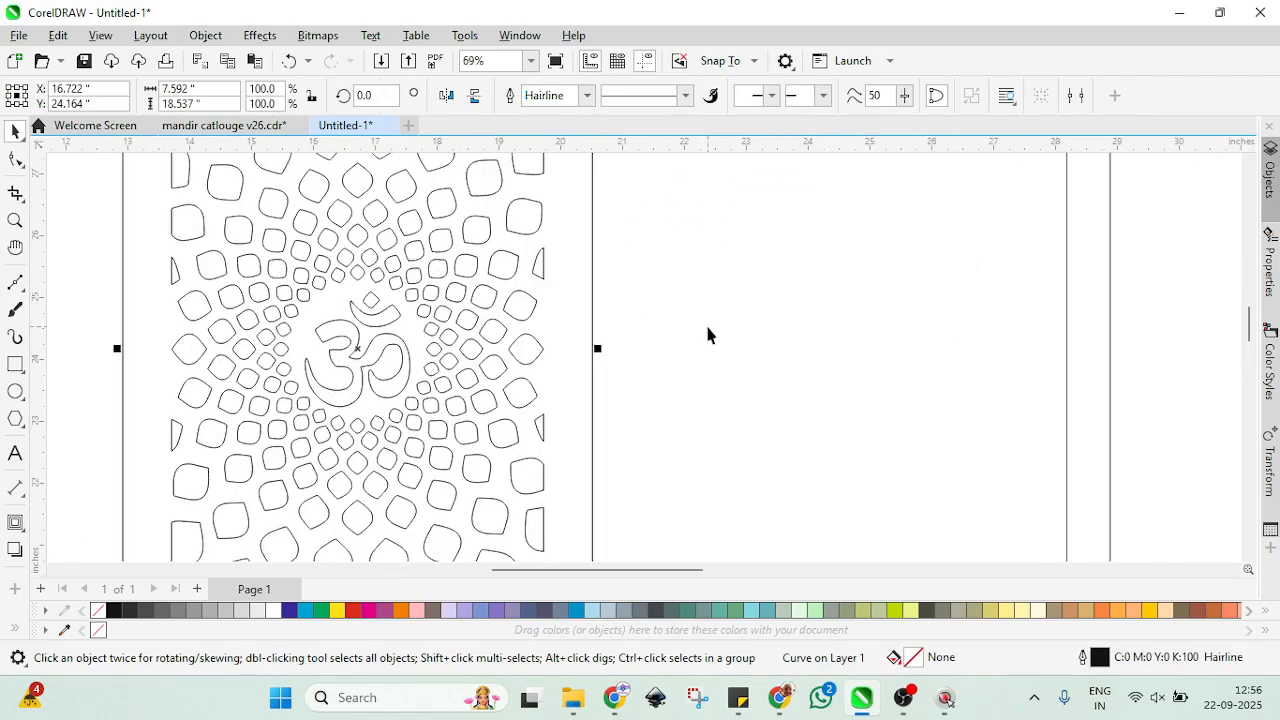
scroll(677, 342, "down", 3)
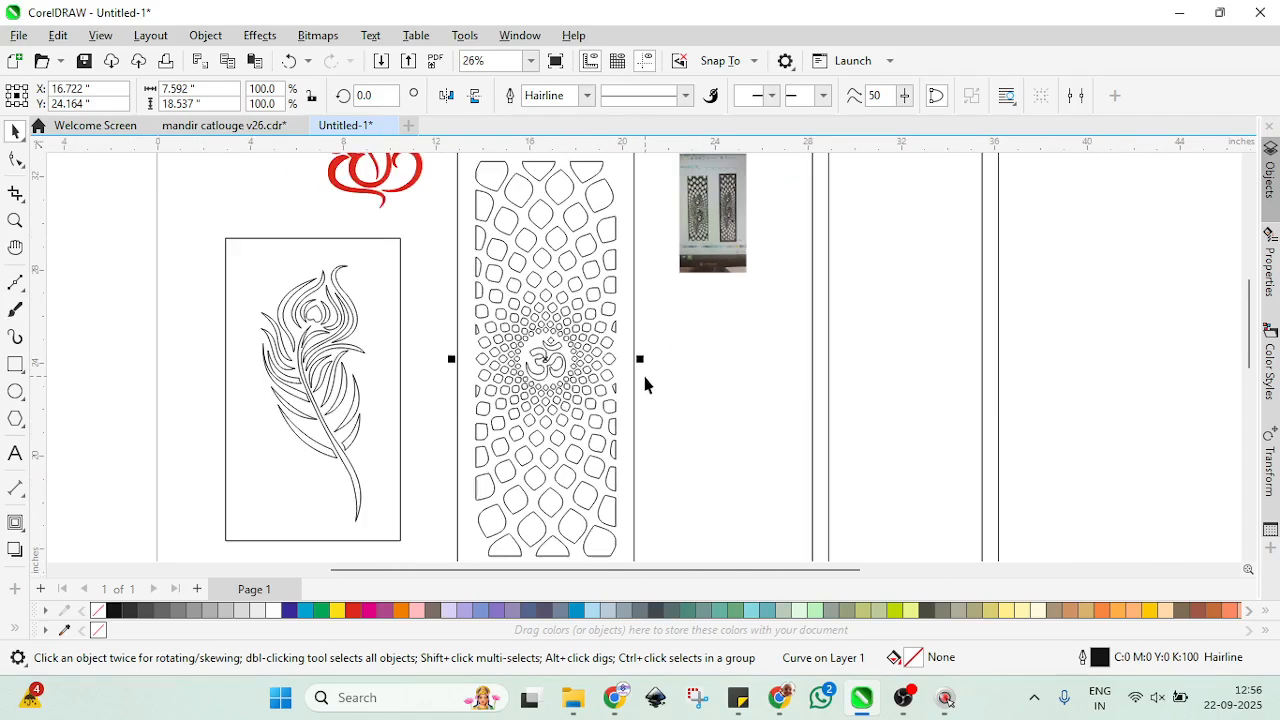
key("Delete")
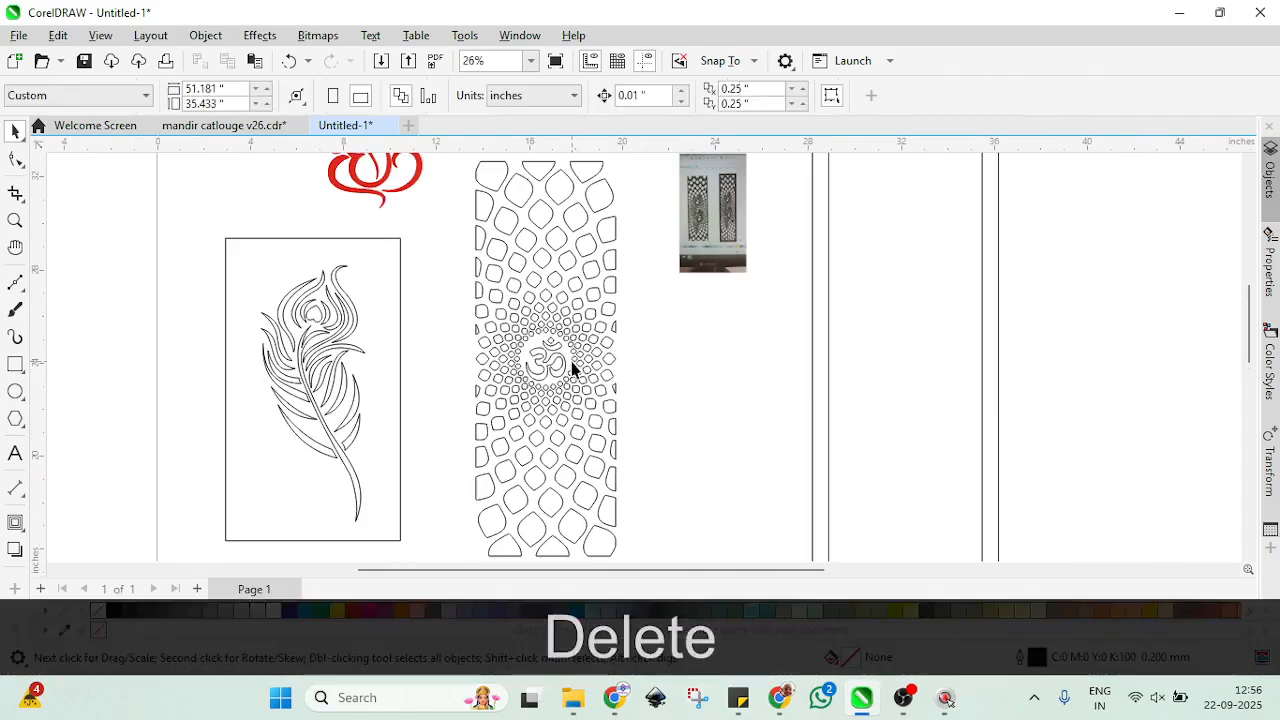
Step: Delete the Om symbol, including its separate dot, from the centre of the lattice
scroll(548, 366, "up", 3)
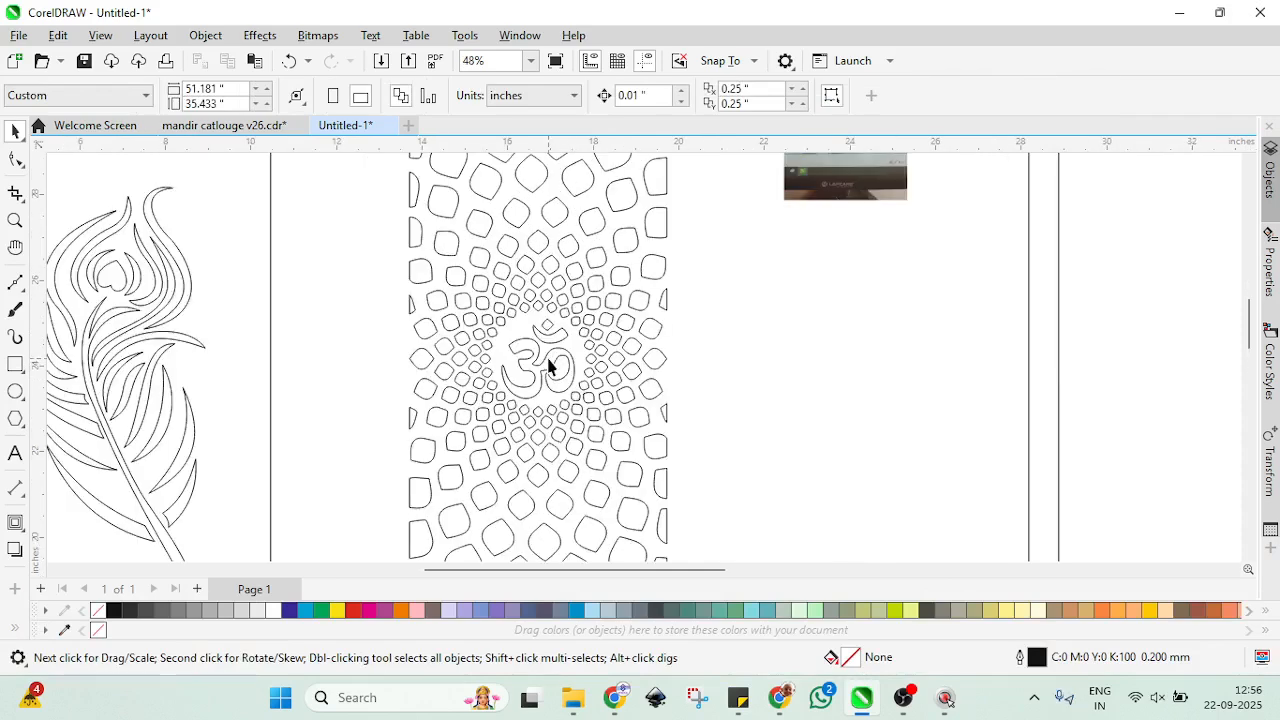
left_click(547, 357)
key("Delete")
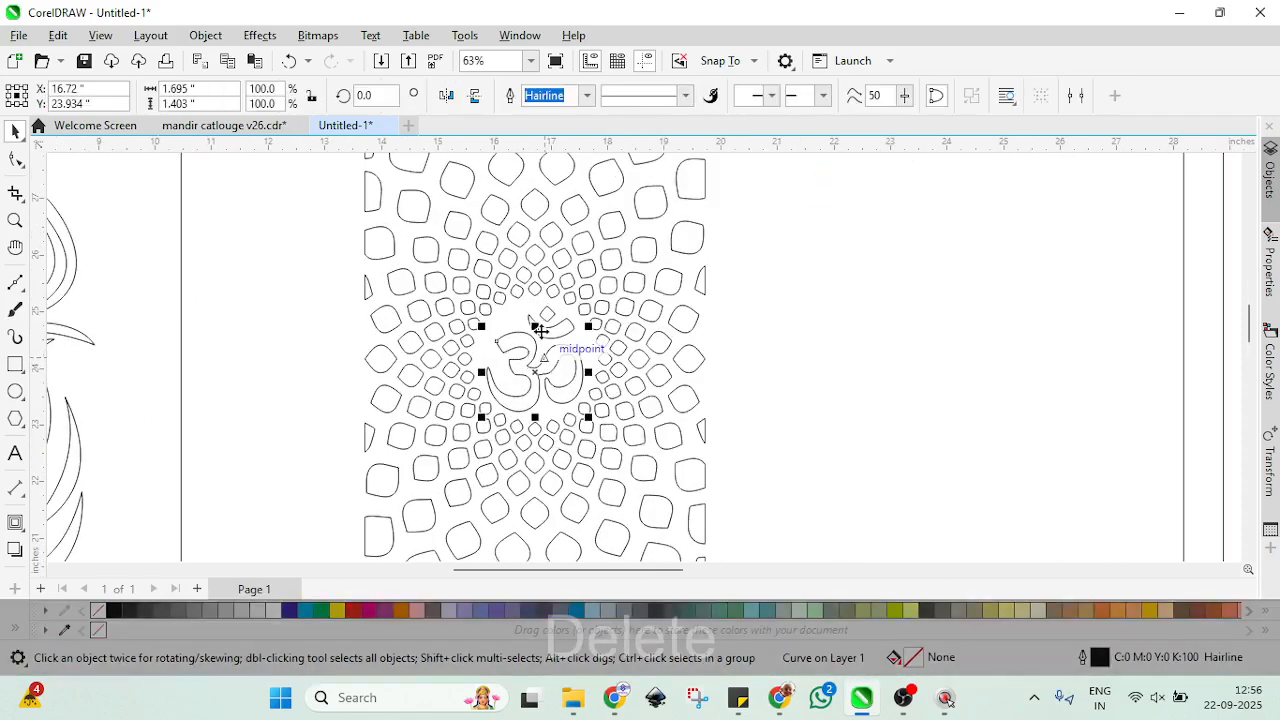
left_click(551, 333)
key("Delete")
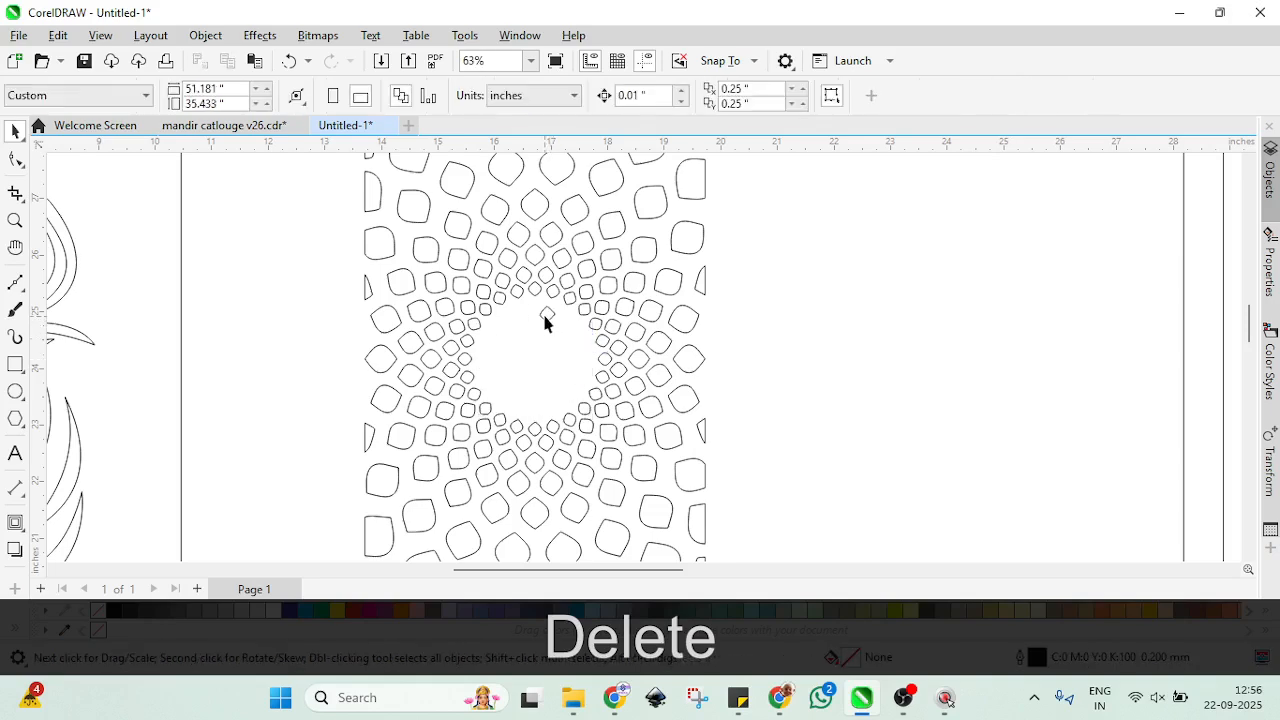
left_click(545, 310)
key("Delete")
scroll(545, 360, "down", 3)
scroll(545, 362, "down", 2)
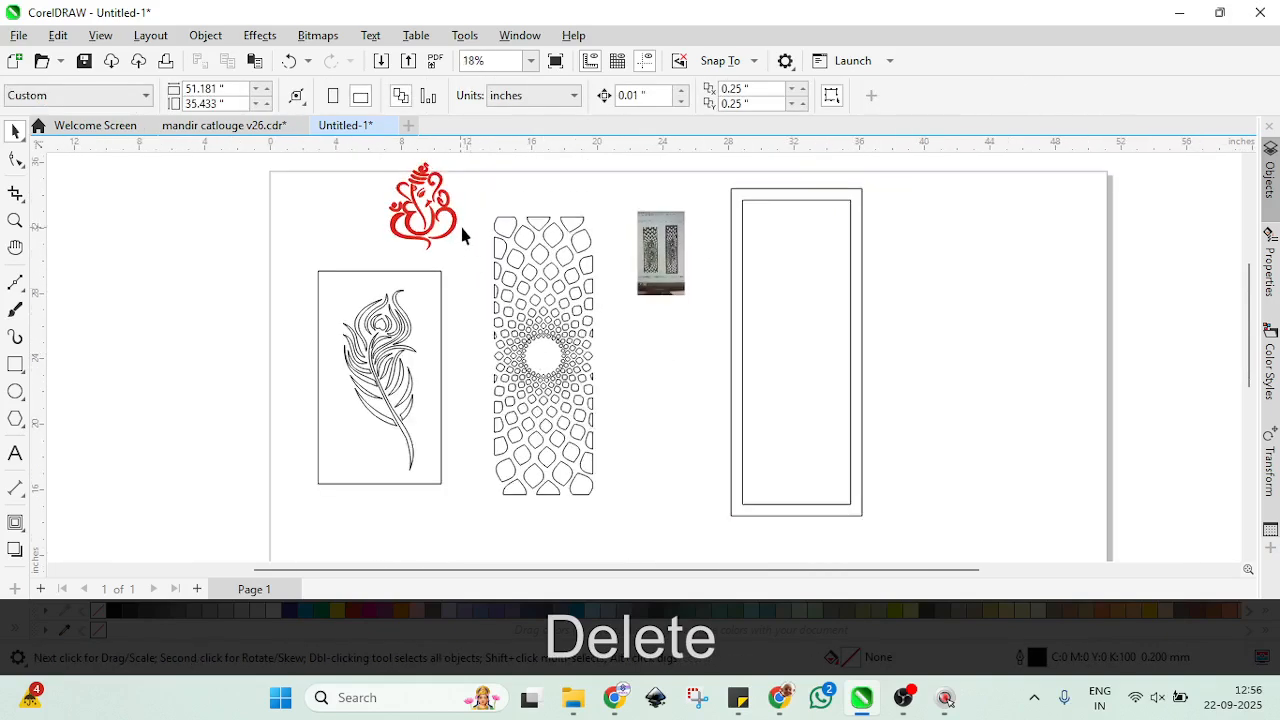
Step: Combine all the lattice shapes into one curve and set its height to 18.6 inches, matching the frame's inner rectangle
left_click_drag(530, 298, 608, 510)
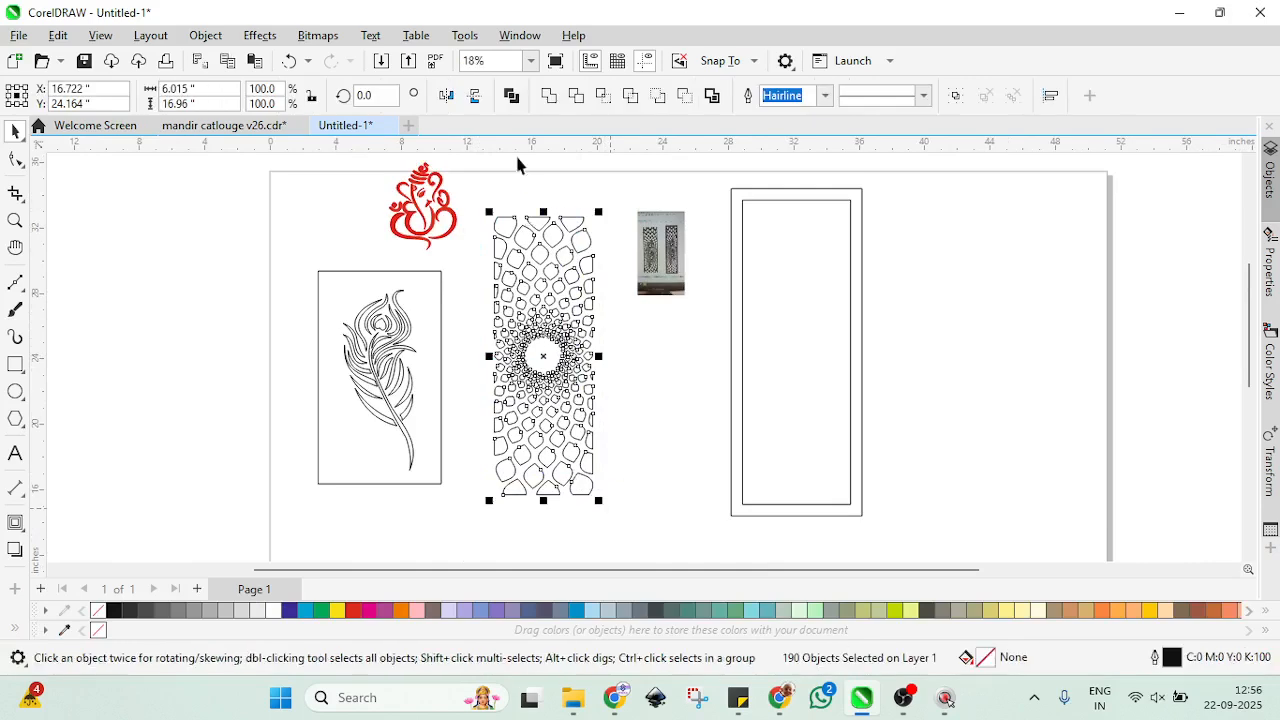
left_click(512, 98)
left_click(793, 247)
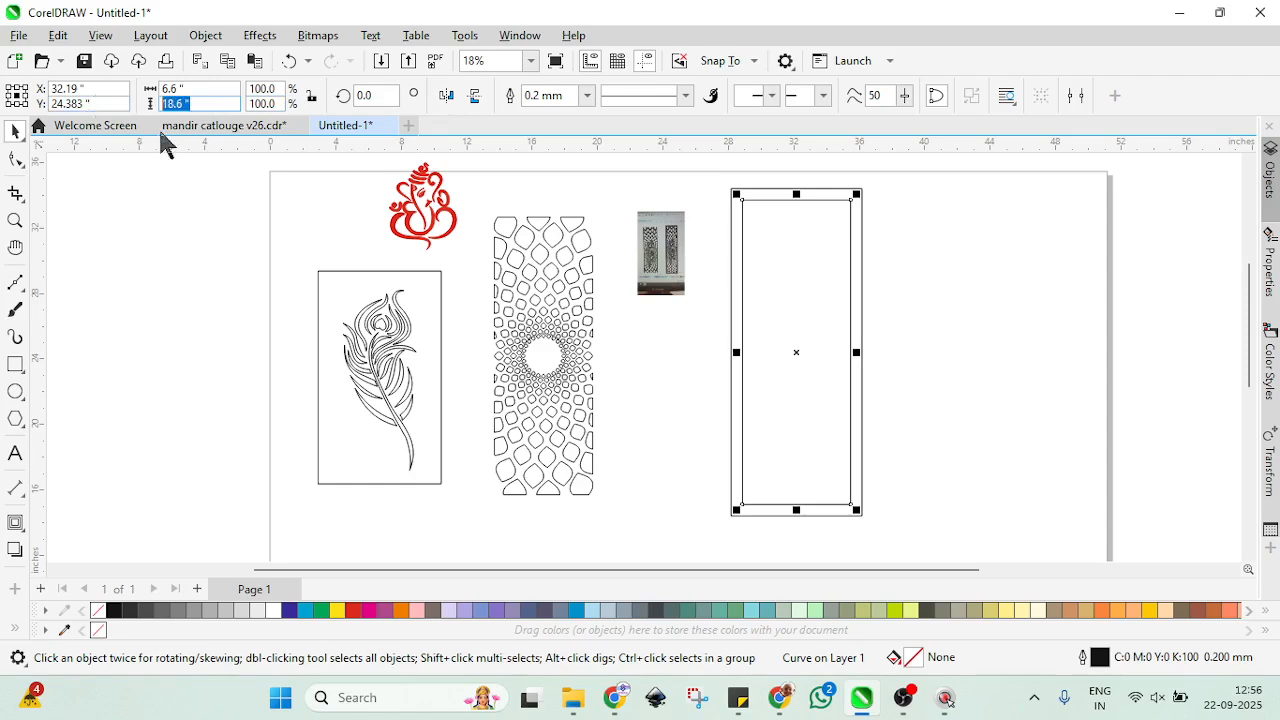
key("ctrl+c")
left_click(528, 287)
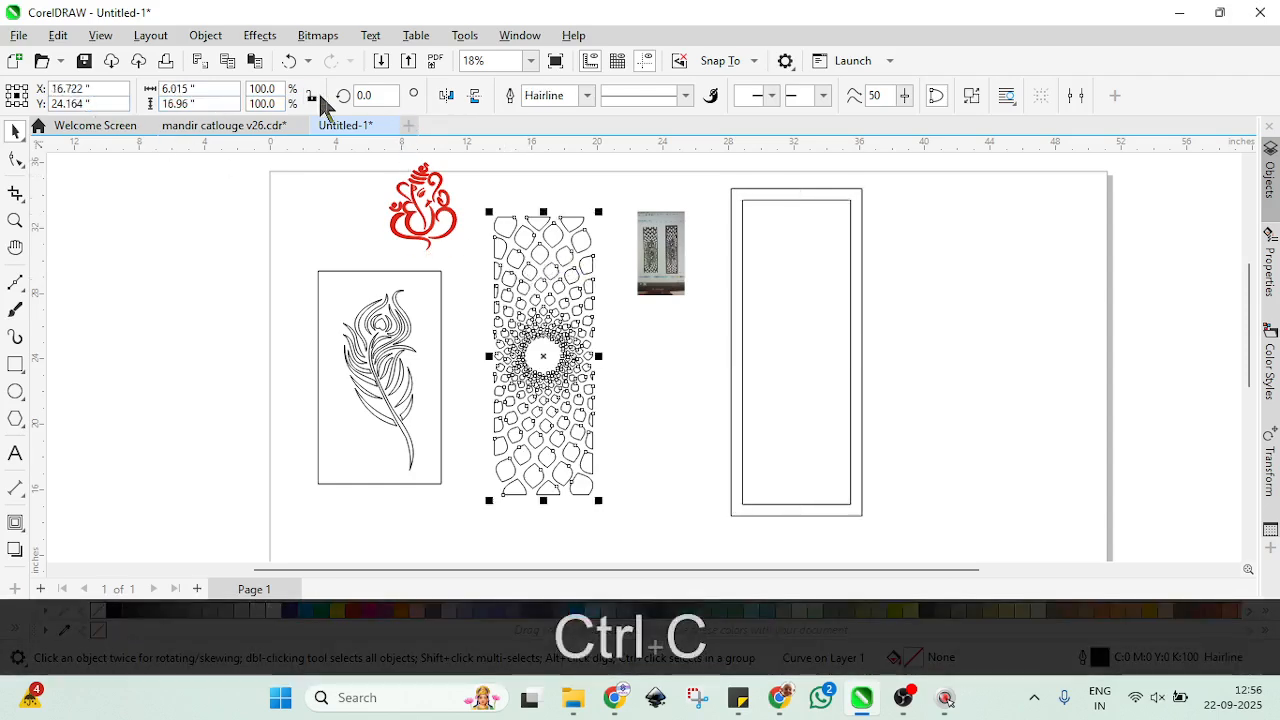
left_click(226, 103)
key("ctrl+v")
key("Return")
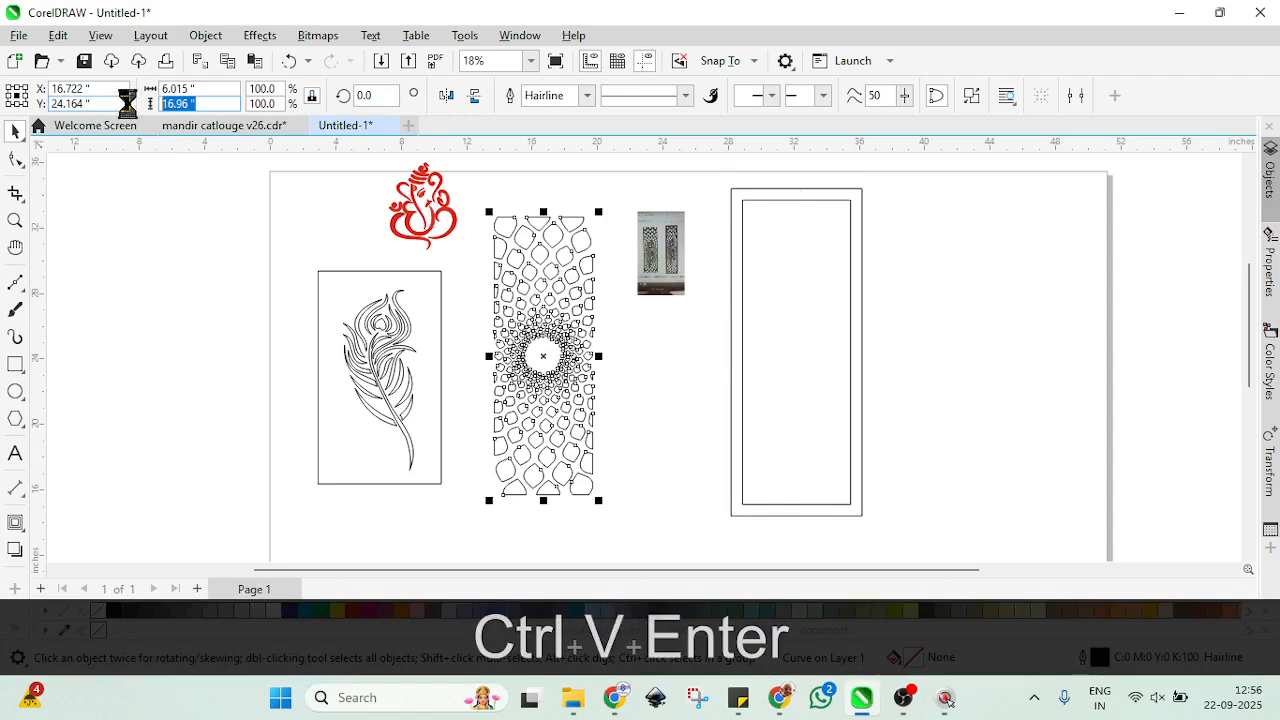
left_click(456, 284)
Step: Break the peacock feather design apart and delete the rectangle that surrounds the feather
scroll(663, 245, "up", 4)
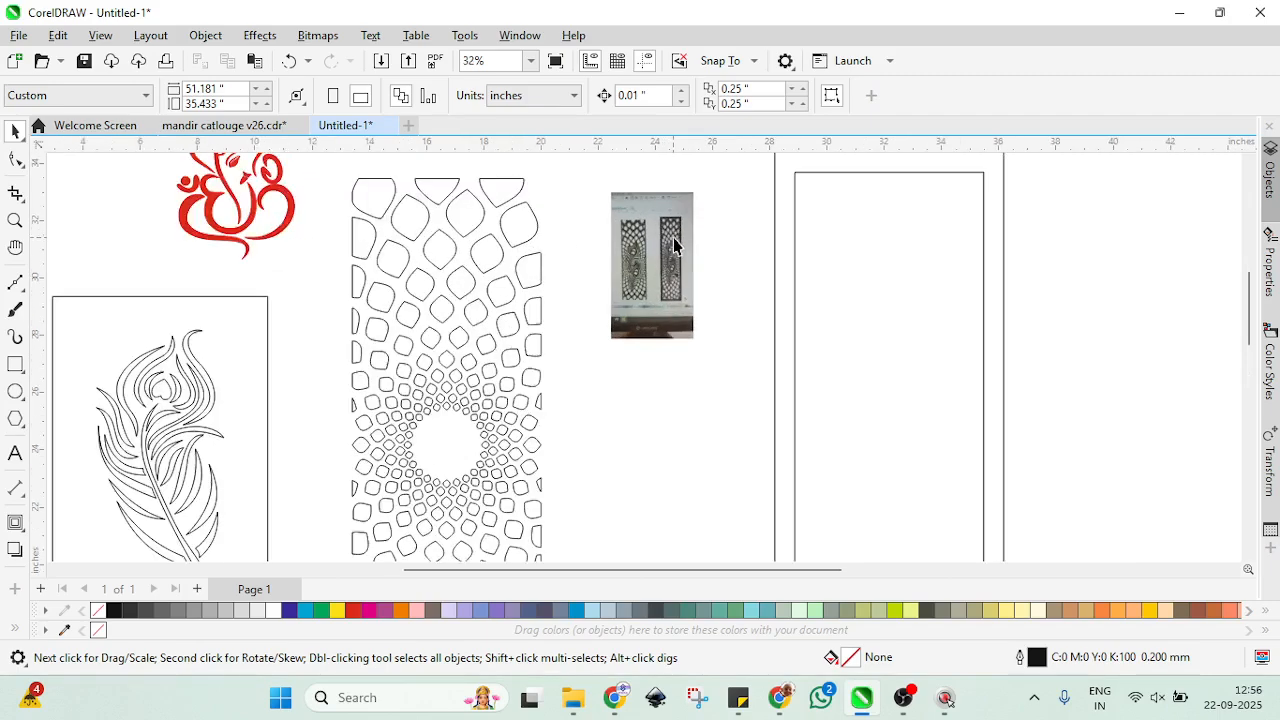
scroll(665, 280, "down", 3)
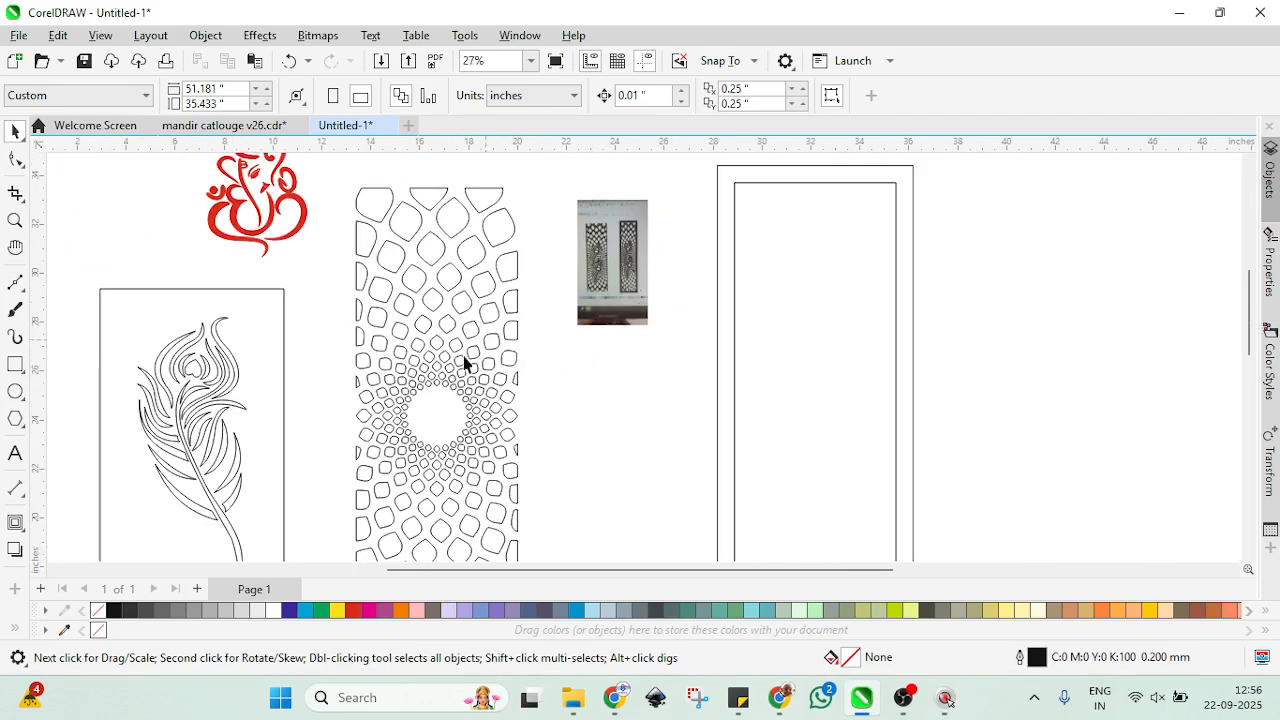
scroll(432, 362, "down", 1)
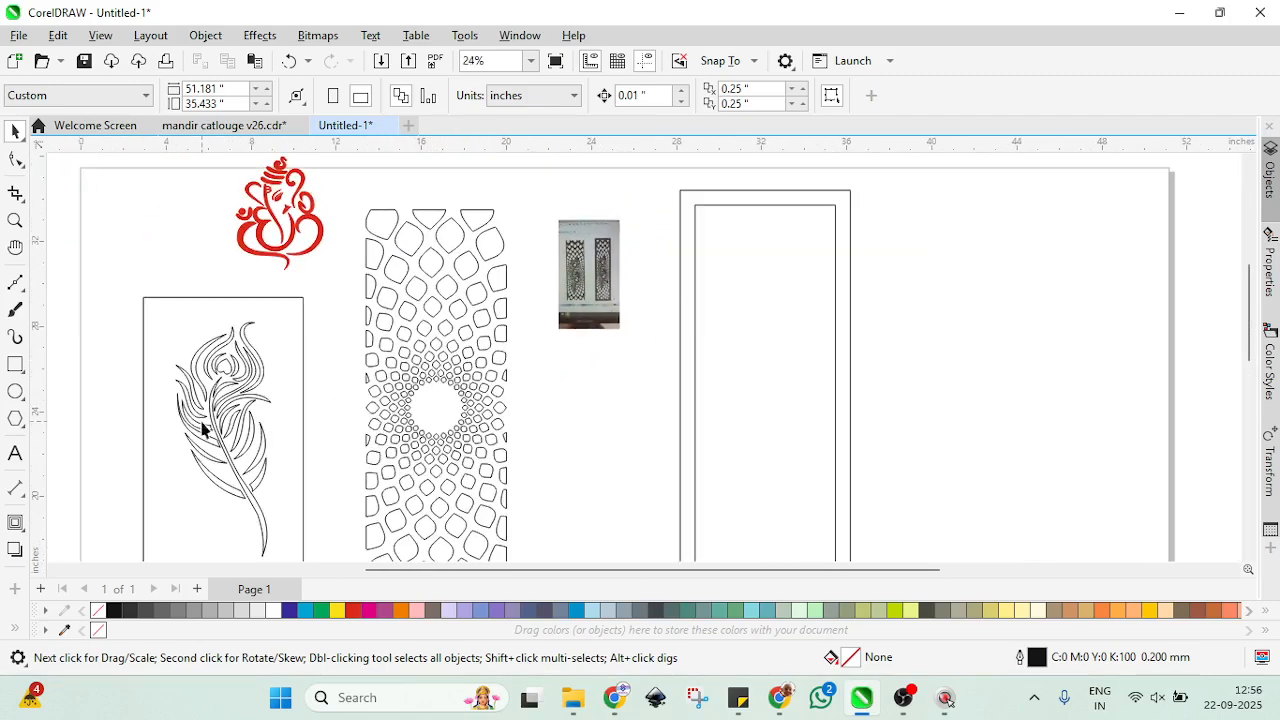
left_click(204, 422)
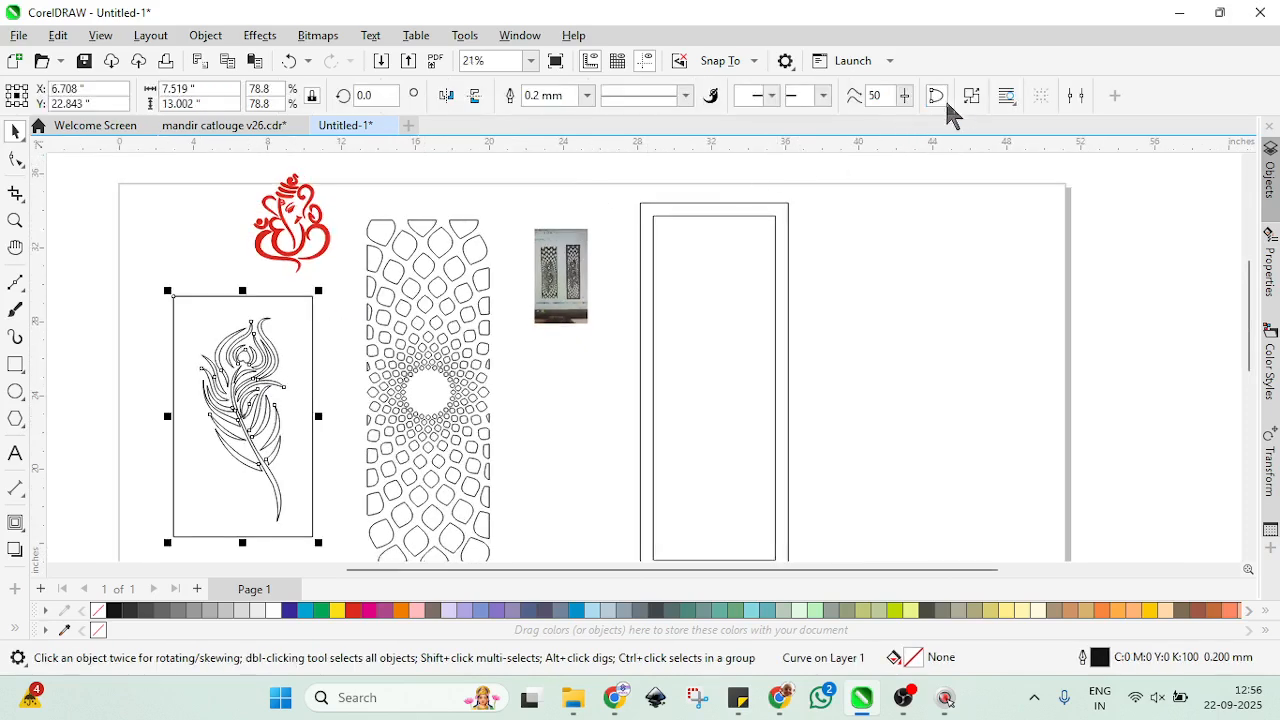
left_click(936, 95)
left_click(328, 320)
left_click(290, 322)
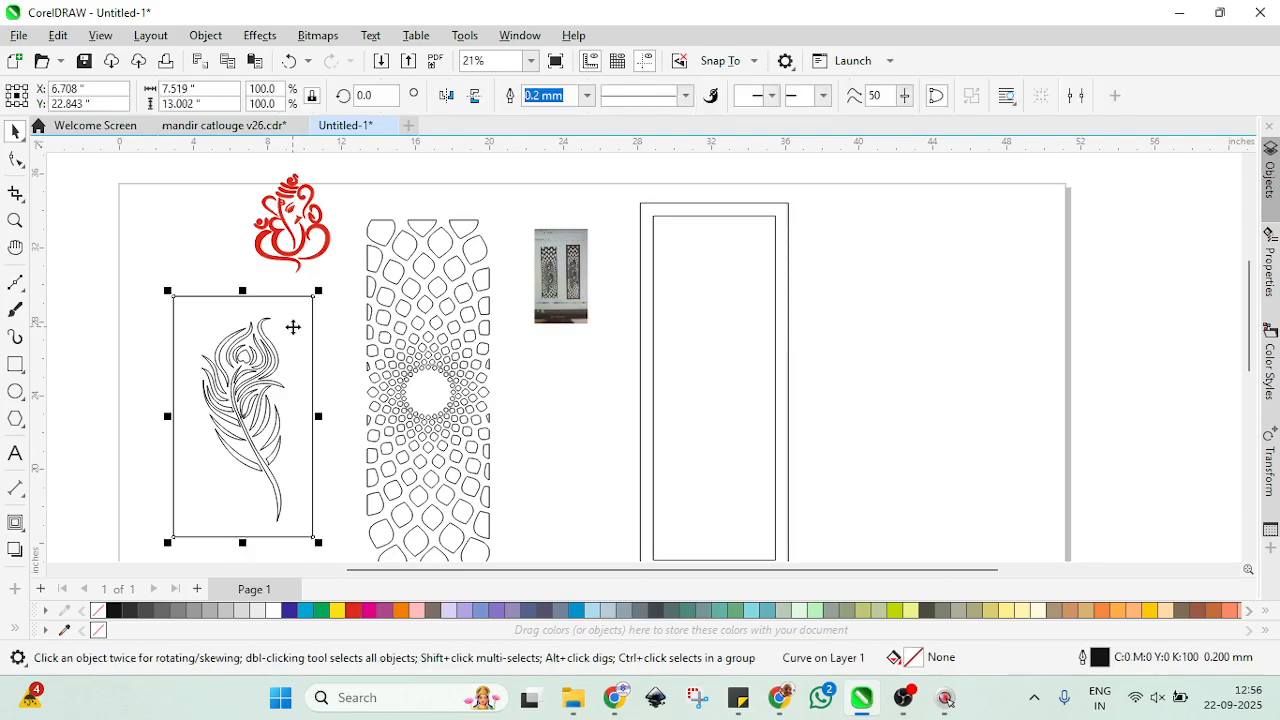
key("BackSpace")
scroll(283, 353, "down", 2)
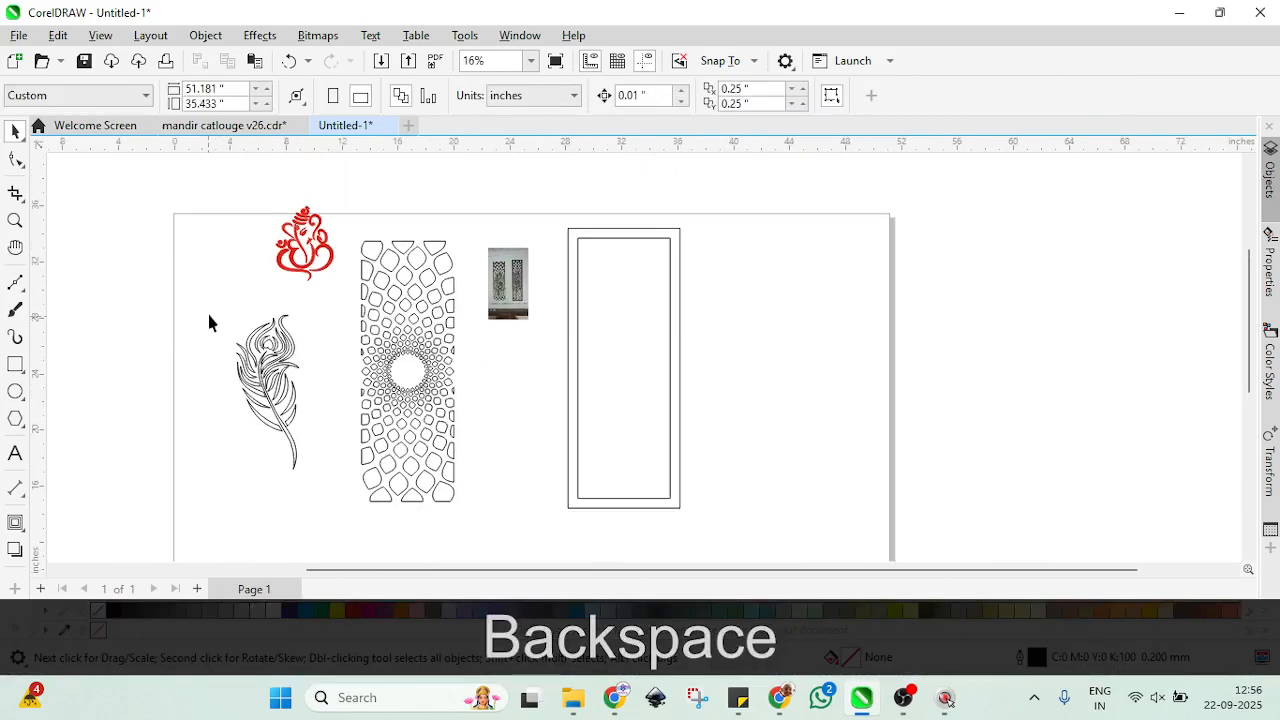
Step: Combine the loose peacock feather pieces into a single curve
left_click(280, 420)
scroll(280, 420, "up", 6)
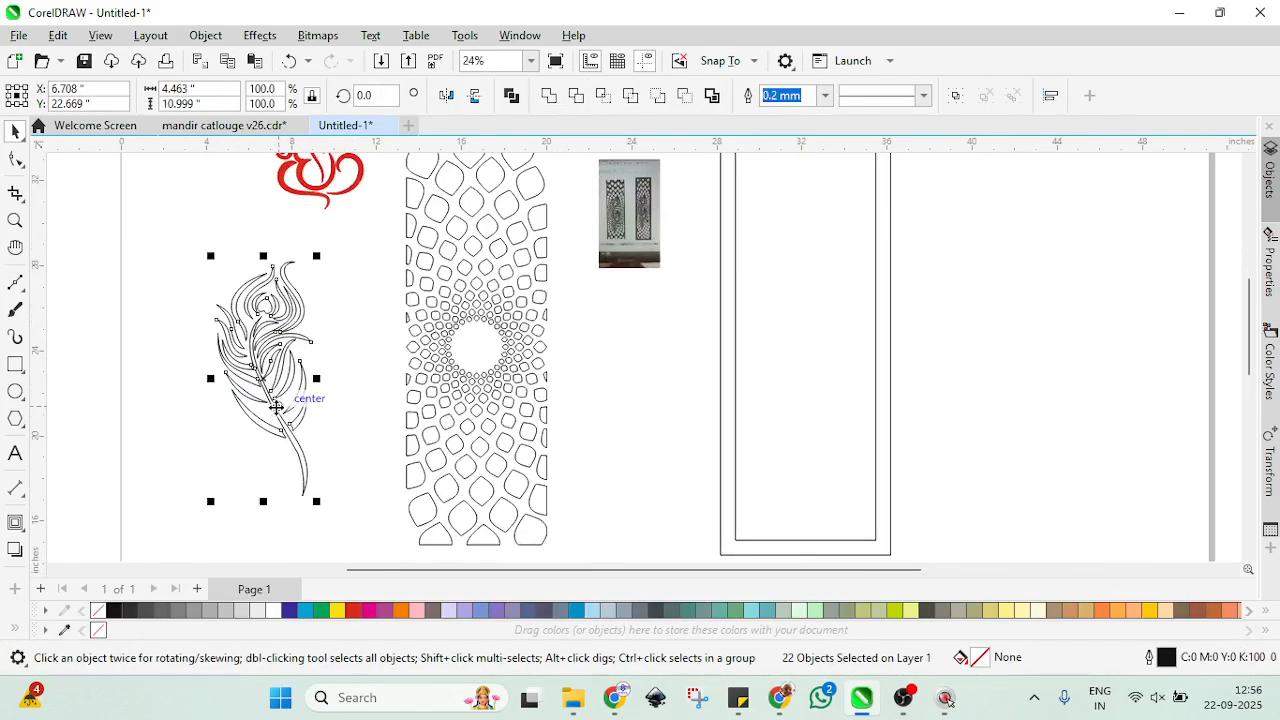
scroll(276, 405, "up", 1)
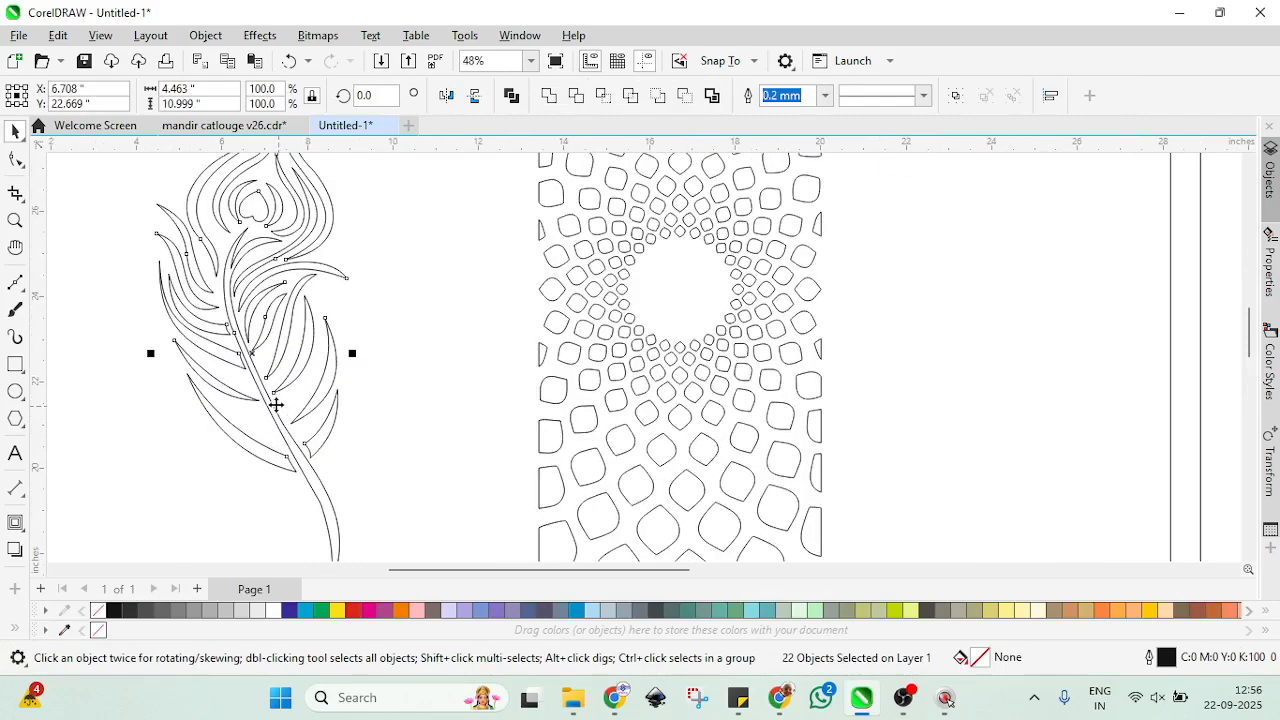
left_click(511, 95)
scroll(345, 343, "down", 2)
scroll(363, 416, "up", 1)
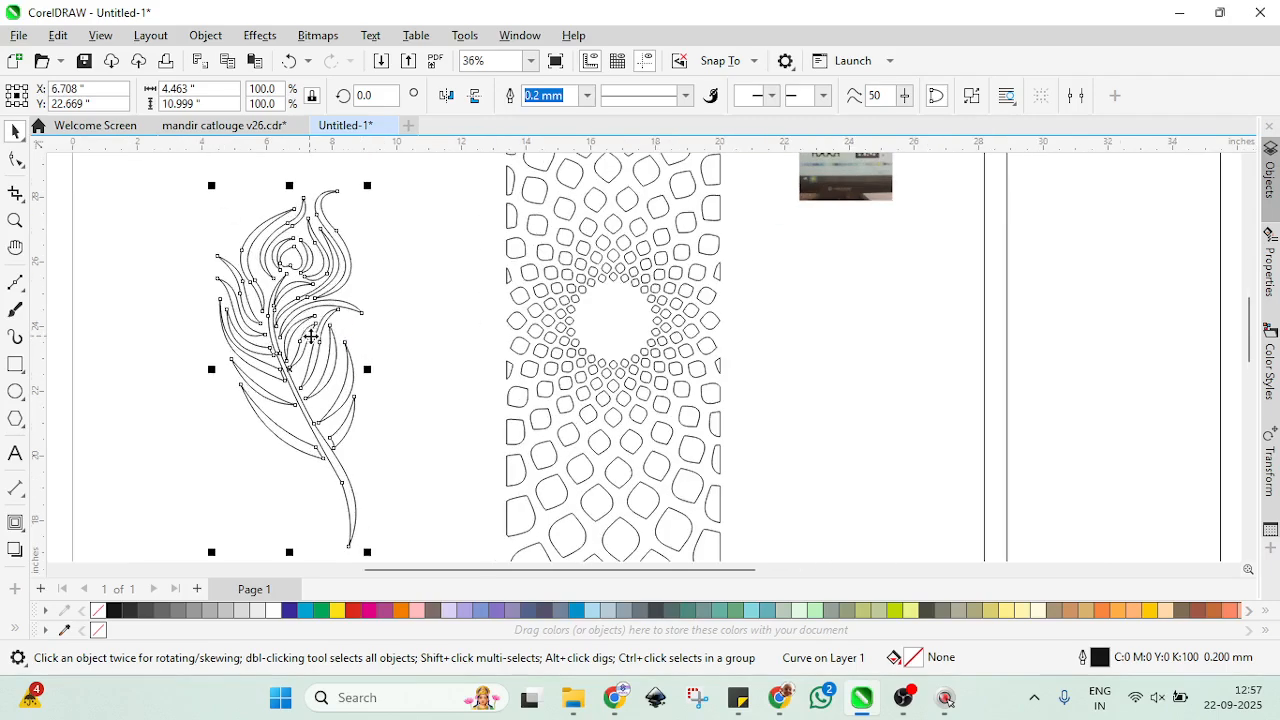
Step: Compare the feather with the reference photo and rotate it about 13° clockwise so it stands more upright
scroll(345, 385, "down", 3)
scroll(525, 252, "up", 8)
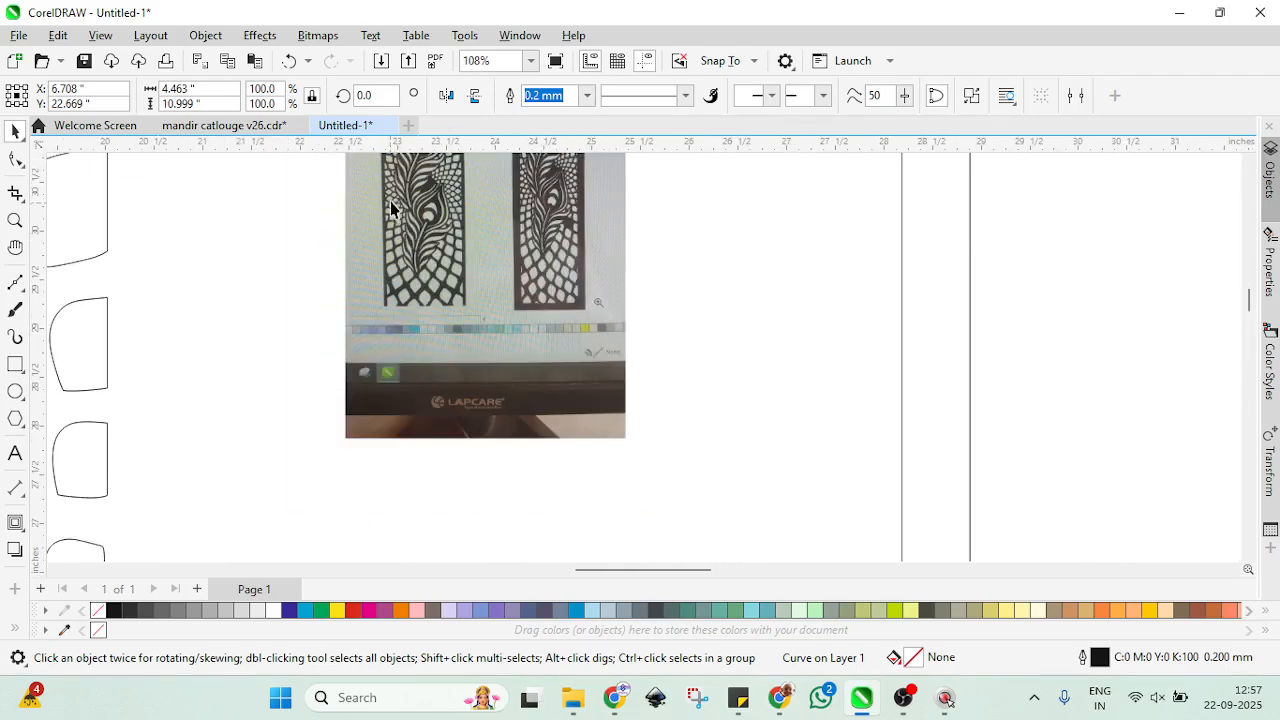
scroll(391, 208, "down", 2)
scroll(500, 258, "down", 5)
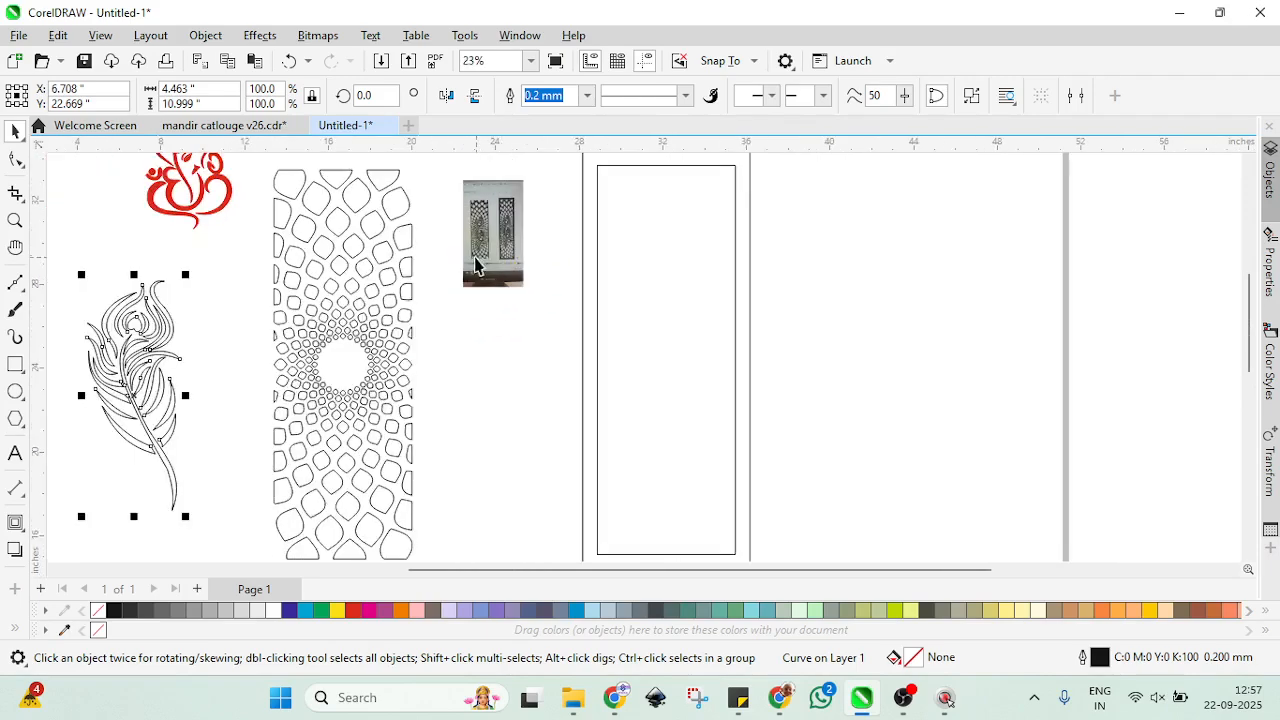
scroll(175, 377, "up", 2)
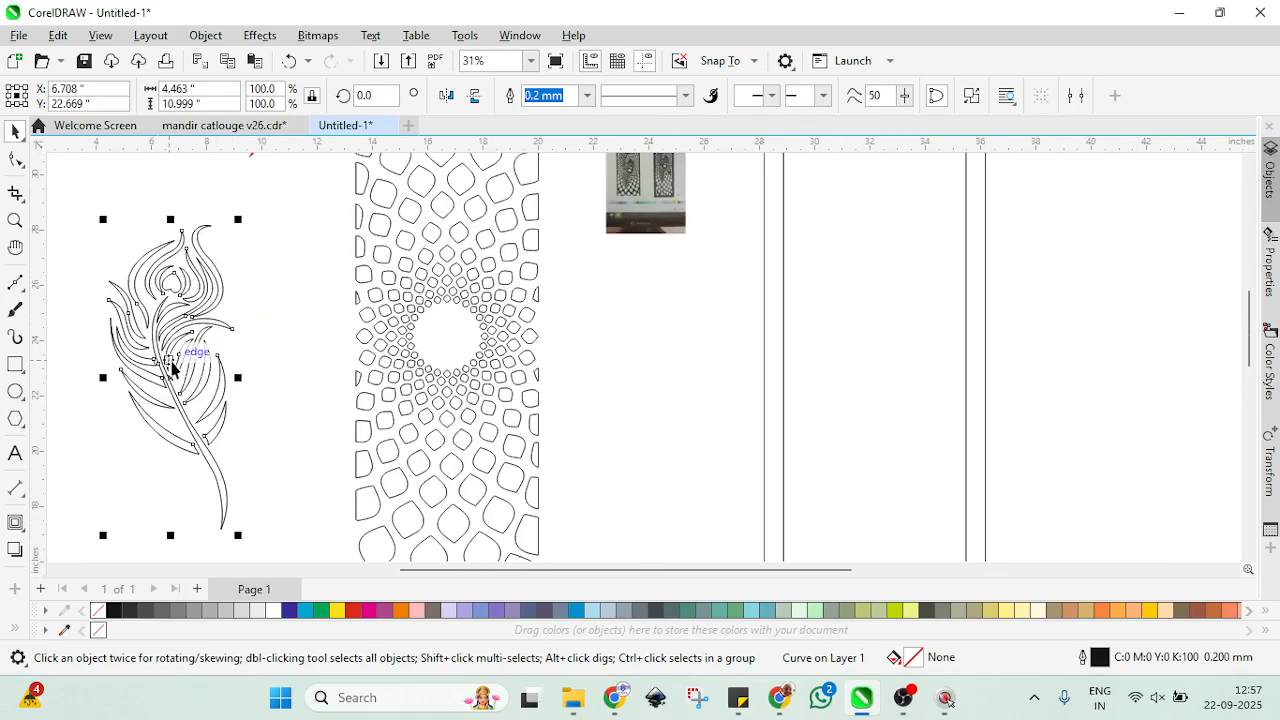
left_click(173, 376)
left_click_drag(242, 212, 272, 253)
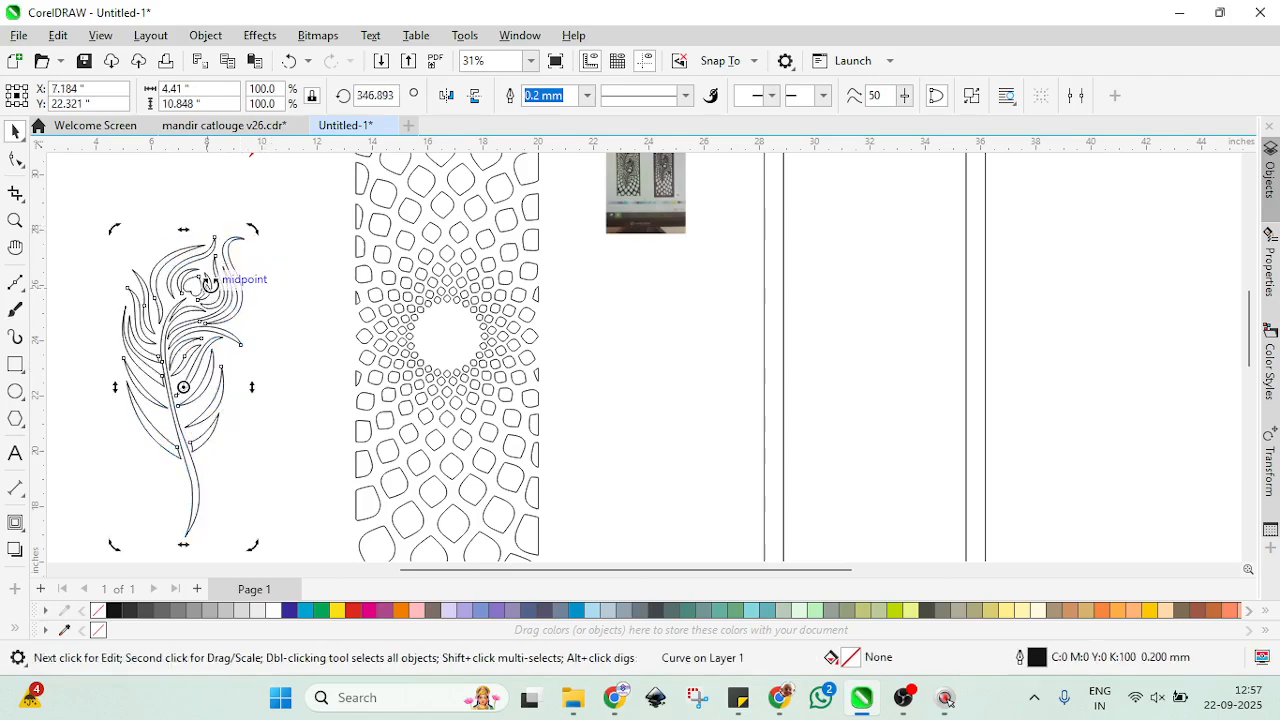
left_click(210, 283)
Step: Place a duplicate of the rotated feather below the original, slightly to the right, overlapping the original's stem tip
scroll(229, 277, "down", 2)
scroll(183, 363, "up", 1)
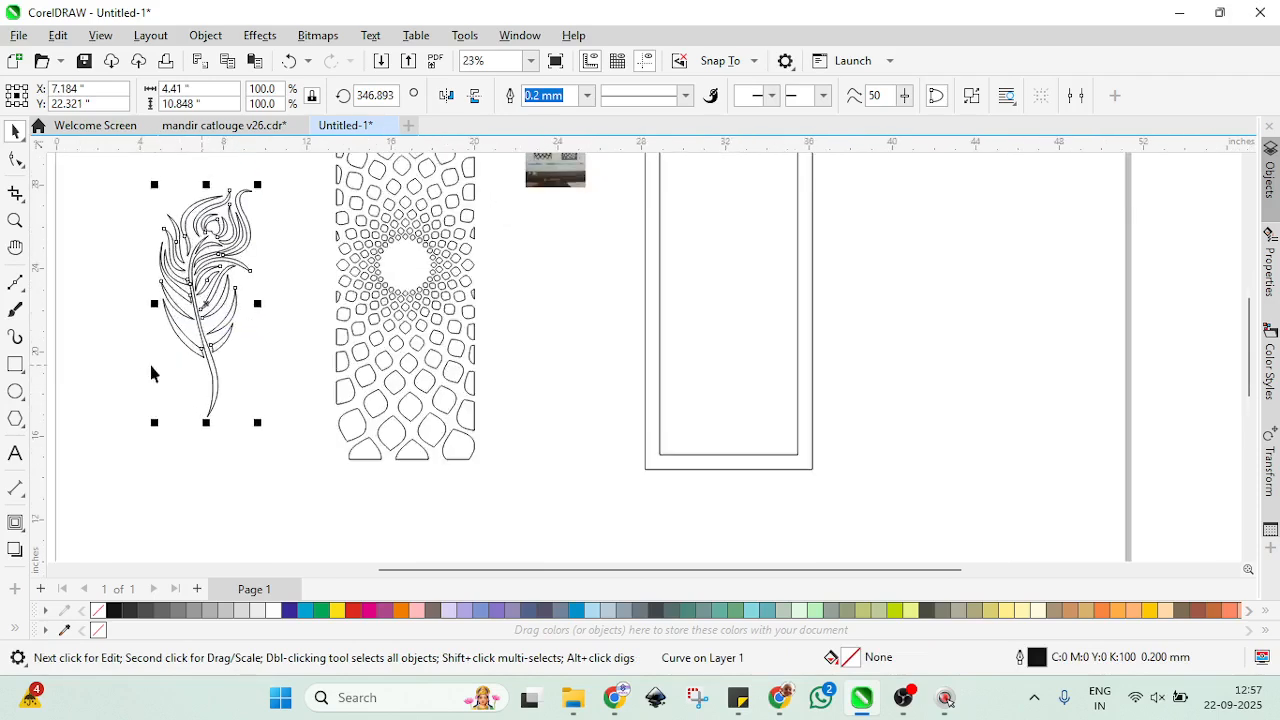
scroll(212, 392, "up", 1)
left_click_drag(210, 207, 264, 424)
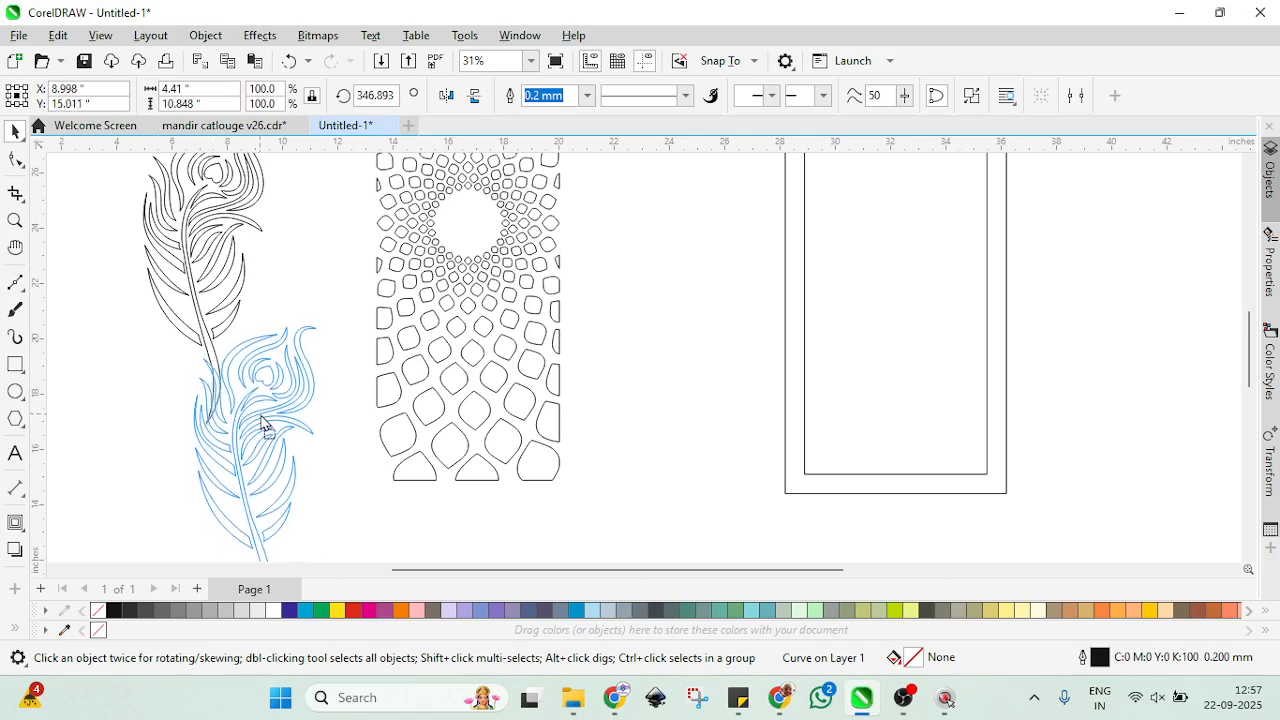
Step: Draw a rectangle over the upper feather's stem end and lower its top edge, making it about 3.5 × 2.5 inches
scroll(244, 373, "down", 2)
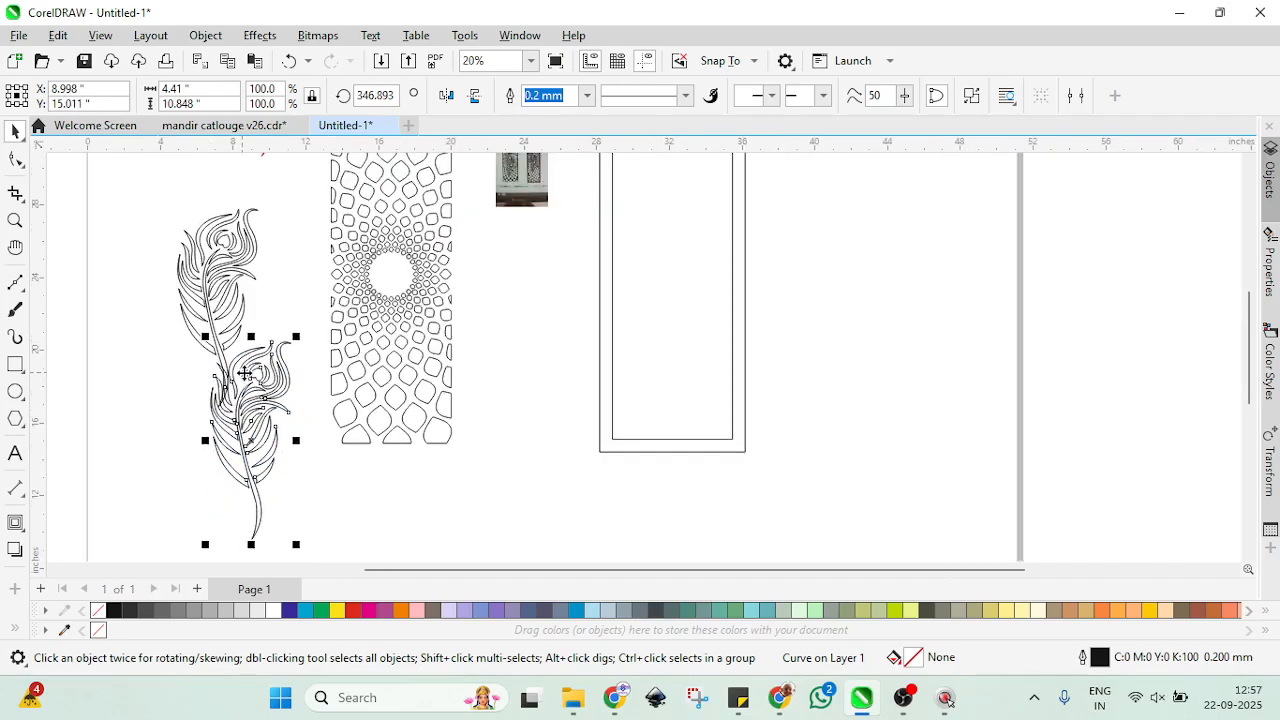
scroll(225, 358, "up", 3)
scroll(221, 354, "up", 3)
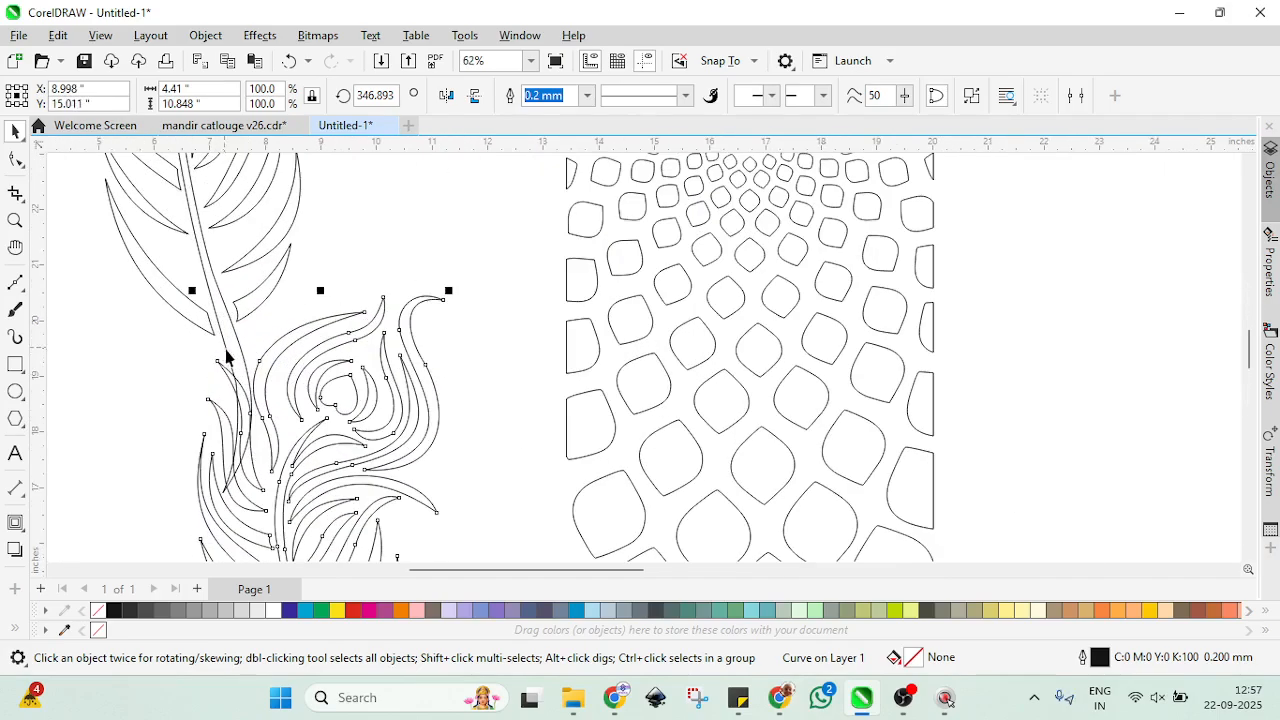
left_click(237, 358)
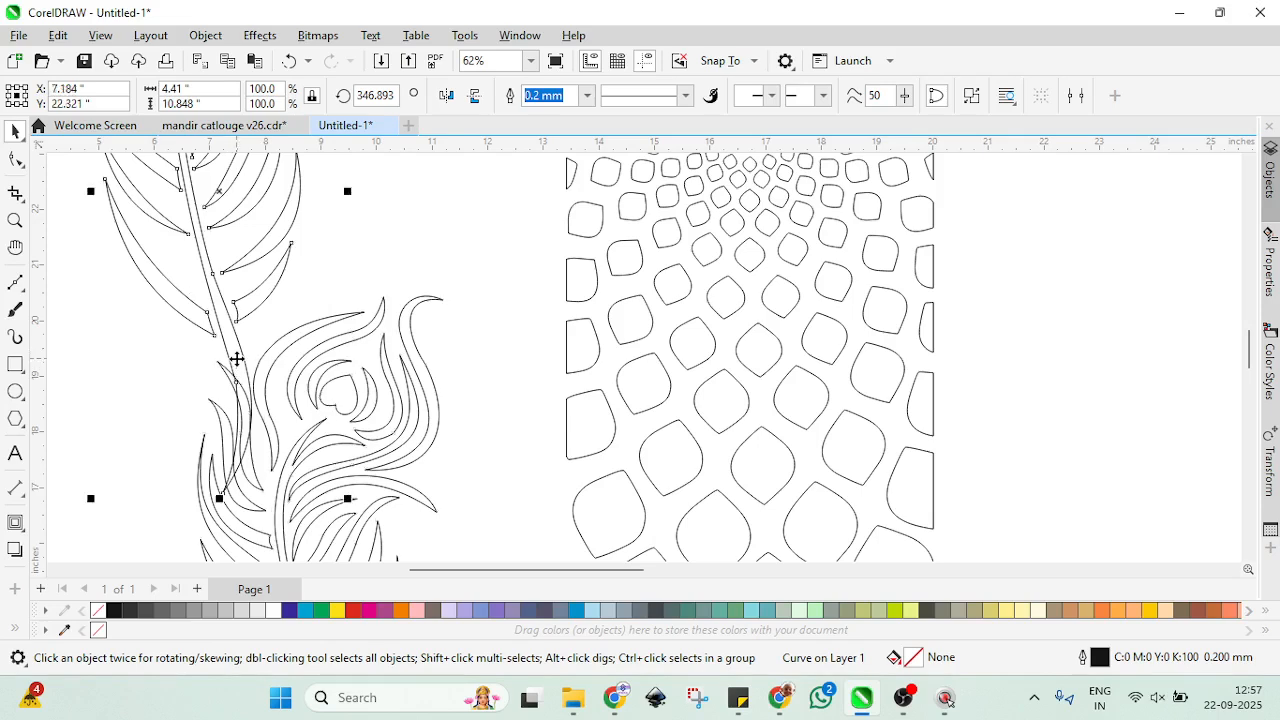
scroll(237, 358, "up", 3)
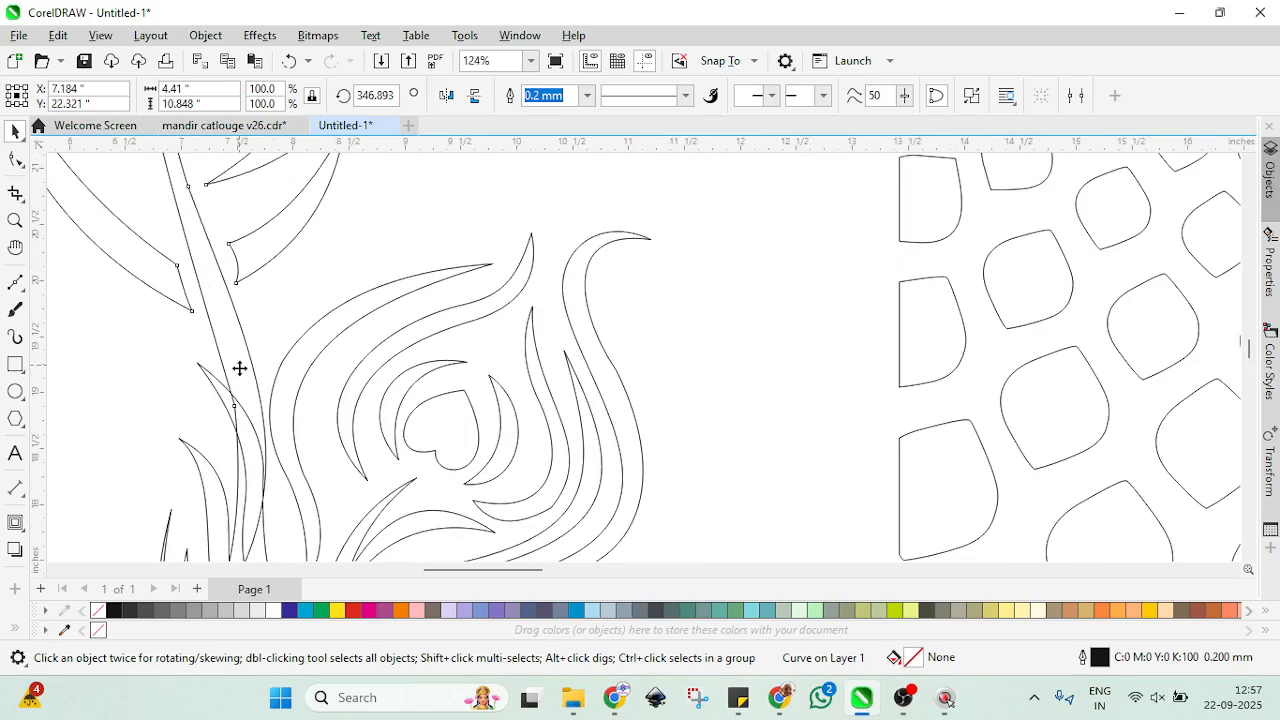
scroll(239, 368, "up", 2)
left_click(15, 364)
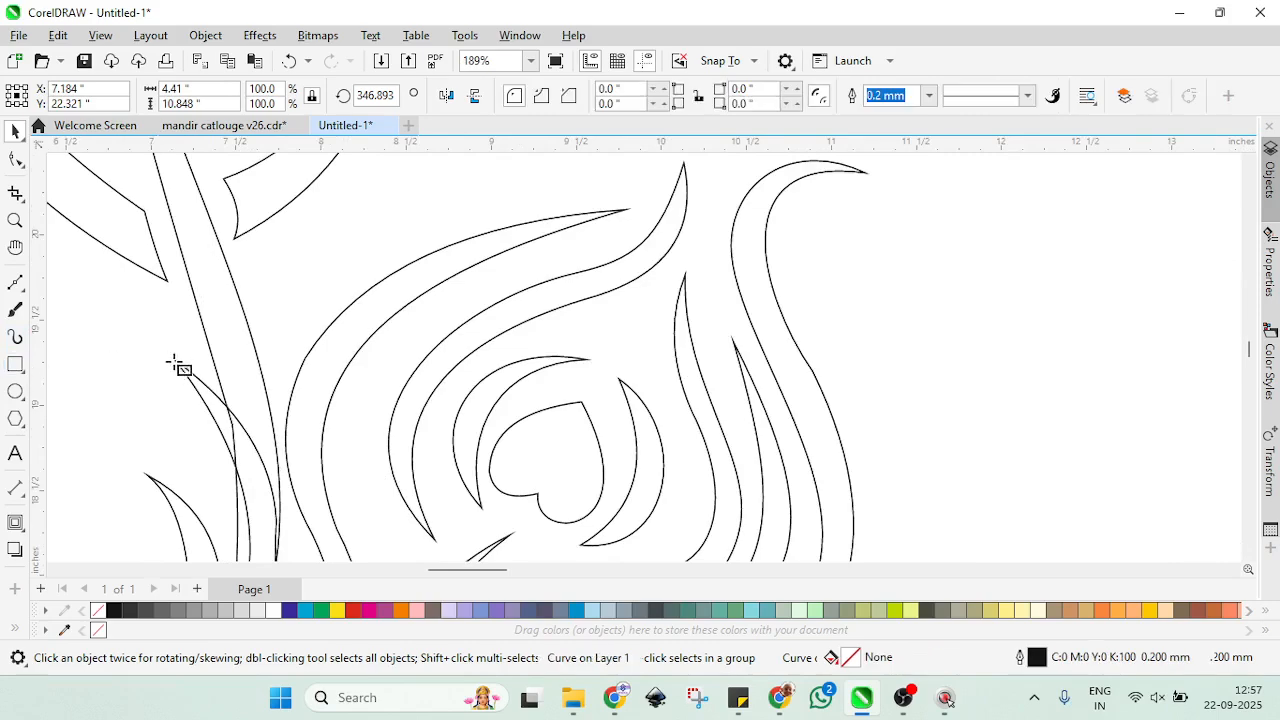
scroll(178, 366, "down", 1)
scroll(561, 340, "down", 3)
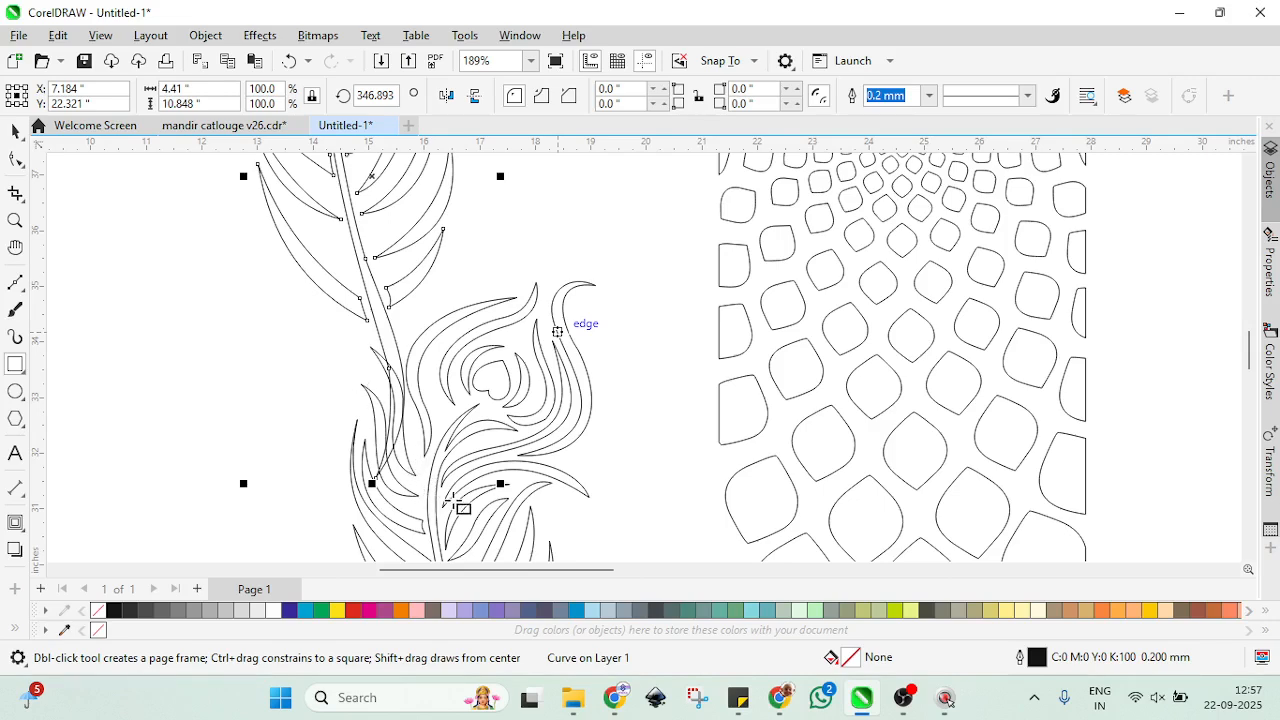
scroll(457, 505, "down", 3)
left_click_drag(303, 345, 453, 500)
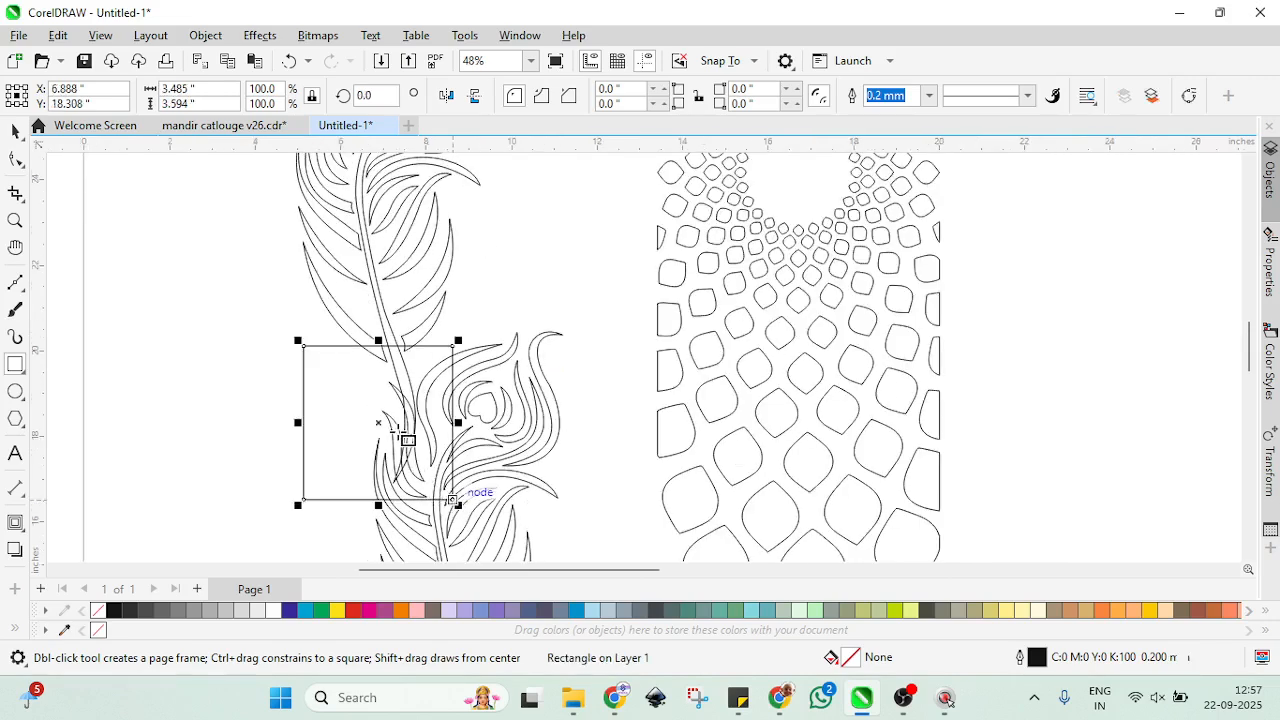
scroll(378, 340, "up", 1)
left_click_drag(376, 346, 400, 405)
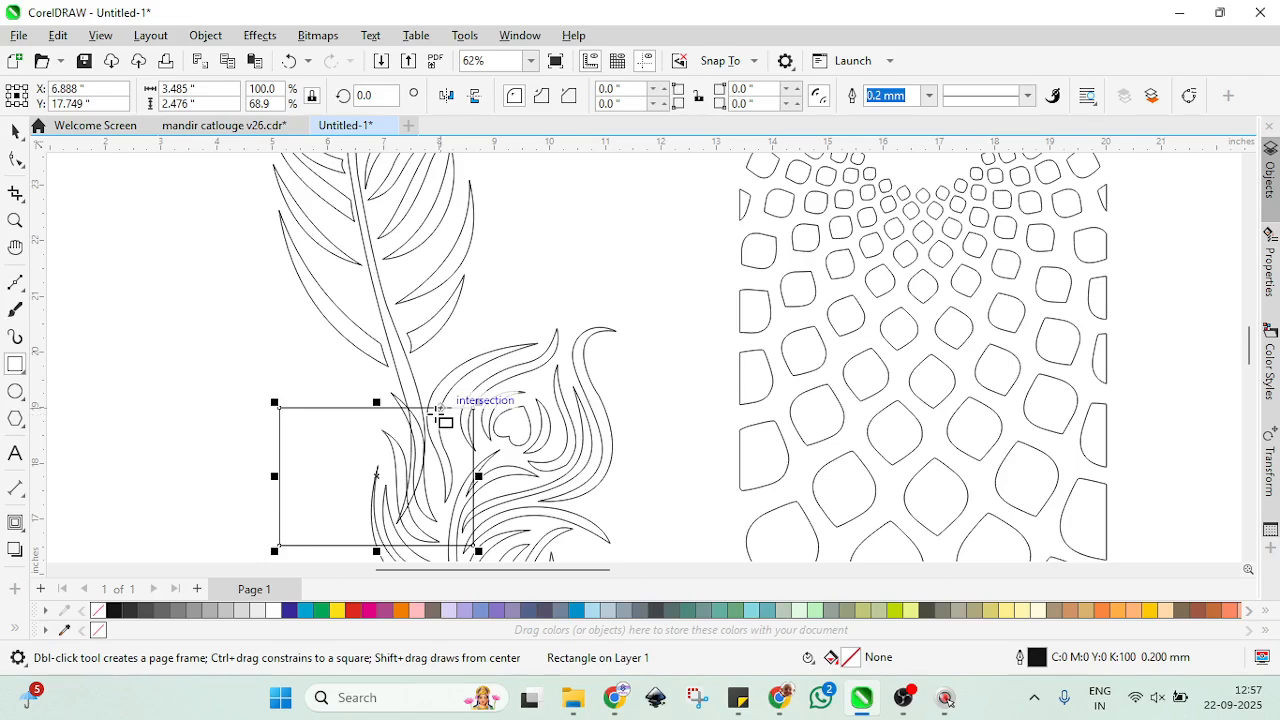
Step: Convert the rectangle to curves and use it to cut off the overlapping stem end of the upper feather
key("ctrl+space")
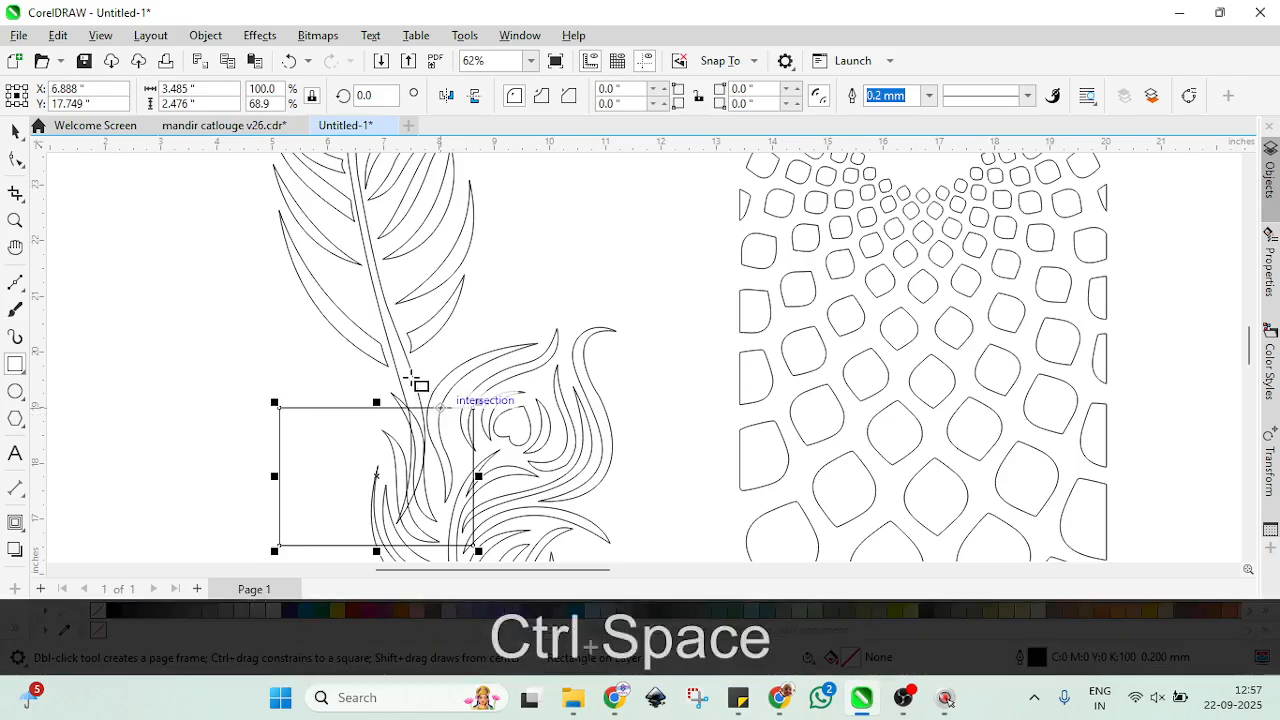
key("ctrl+space")
key("ctrl+q")
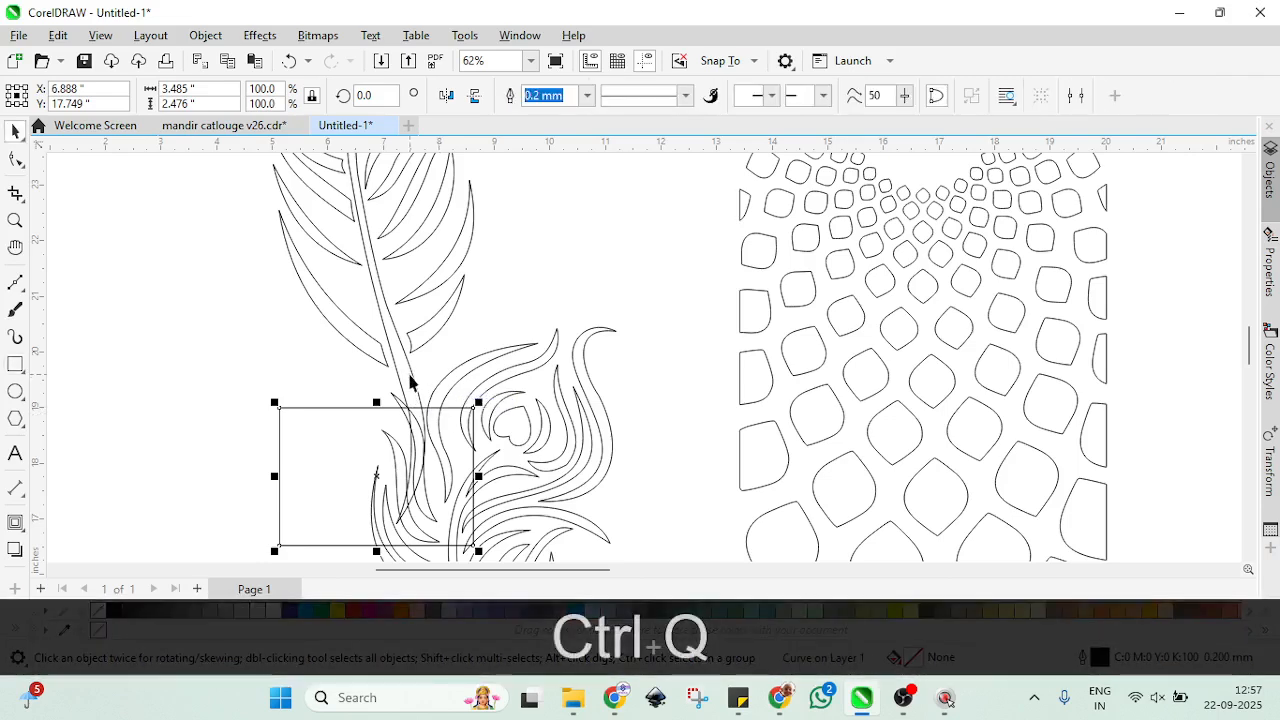
left_click(410, 382, "shift")
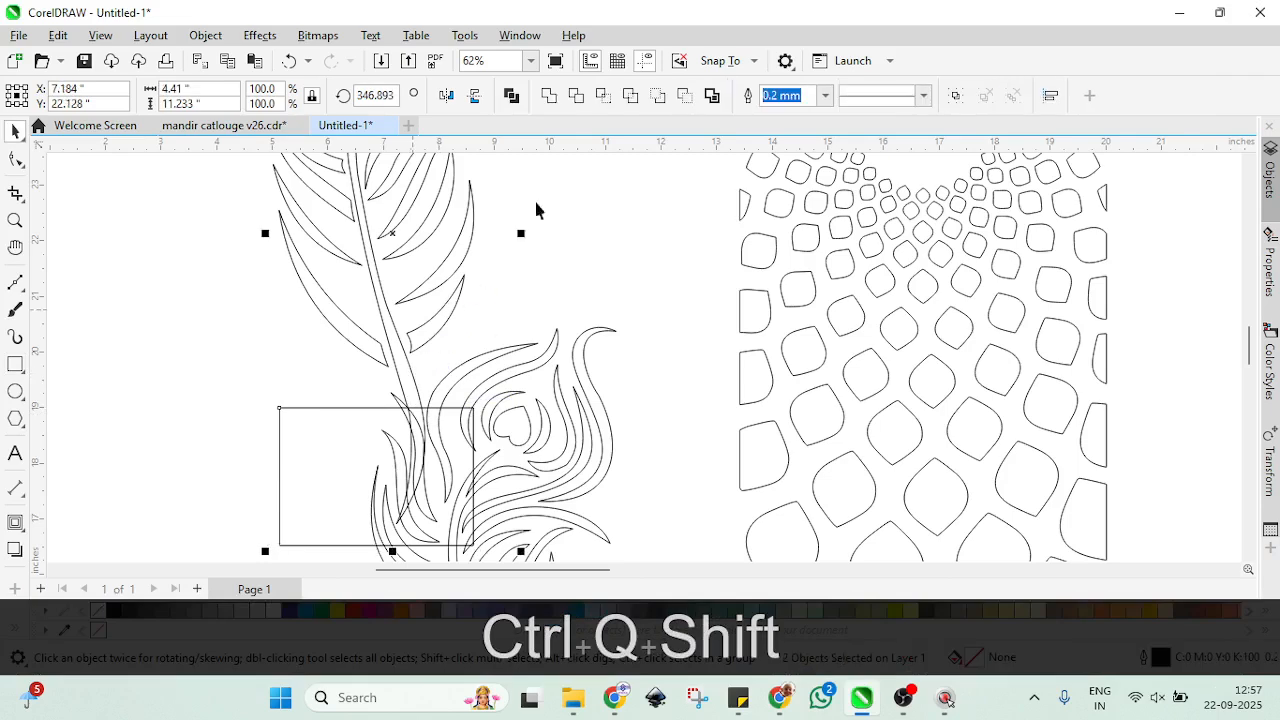
left_click(687, 100)
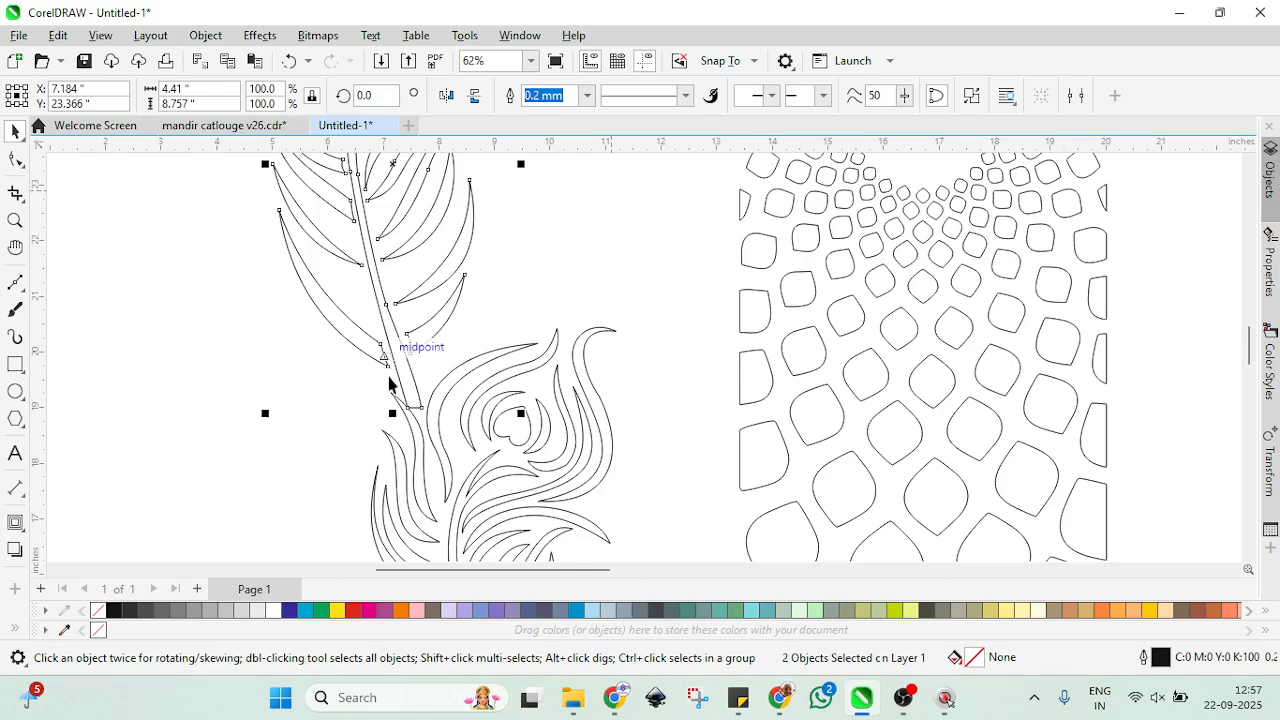
Step: Shift the lower feather slightly down so it clears the cut end of the upper feather's stem
scroll(390, 383, "up", 5)
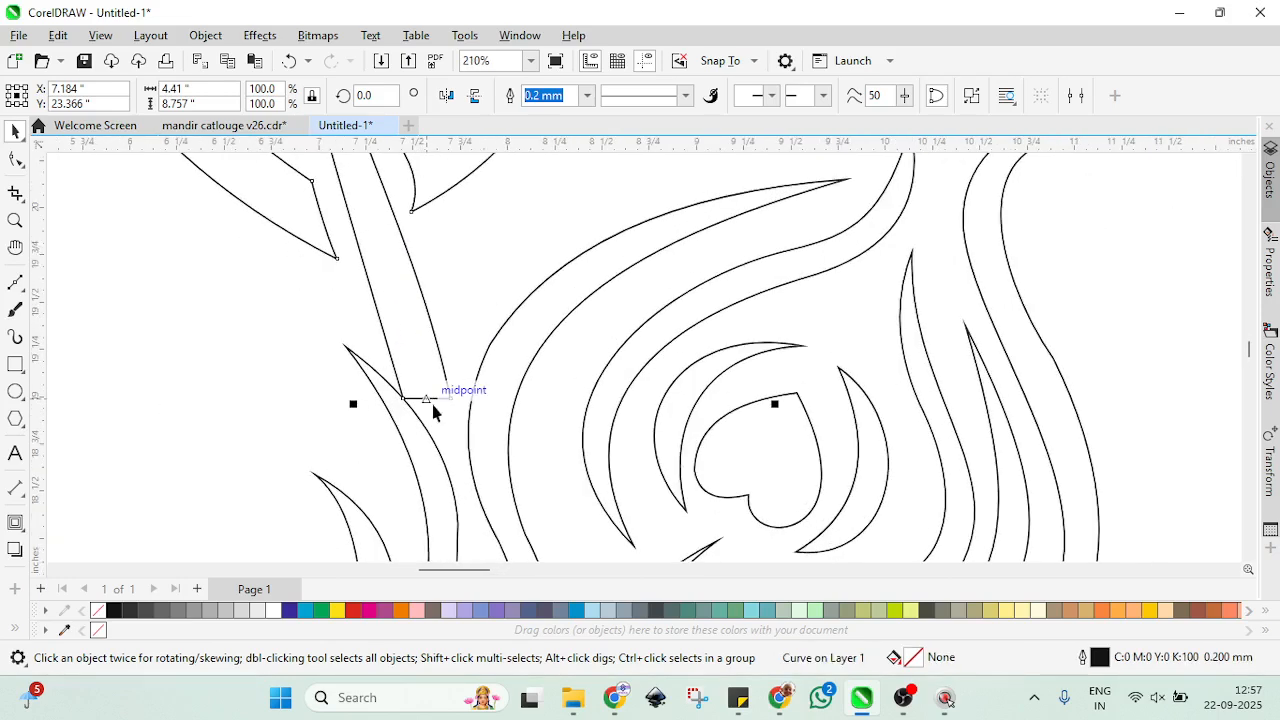
left_click(484, 419)
left_click_drag(501, 396, 482, 434)
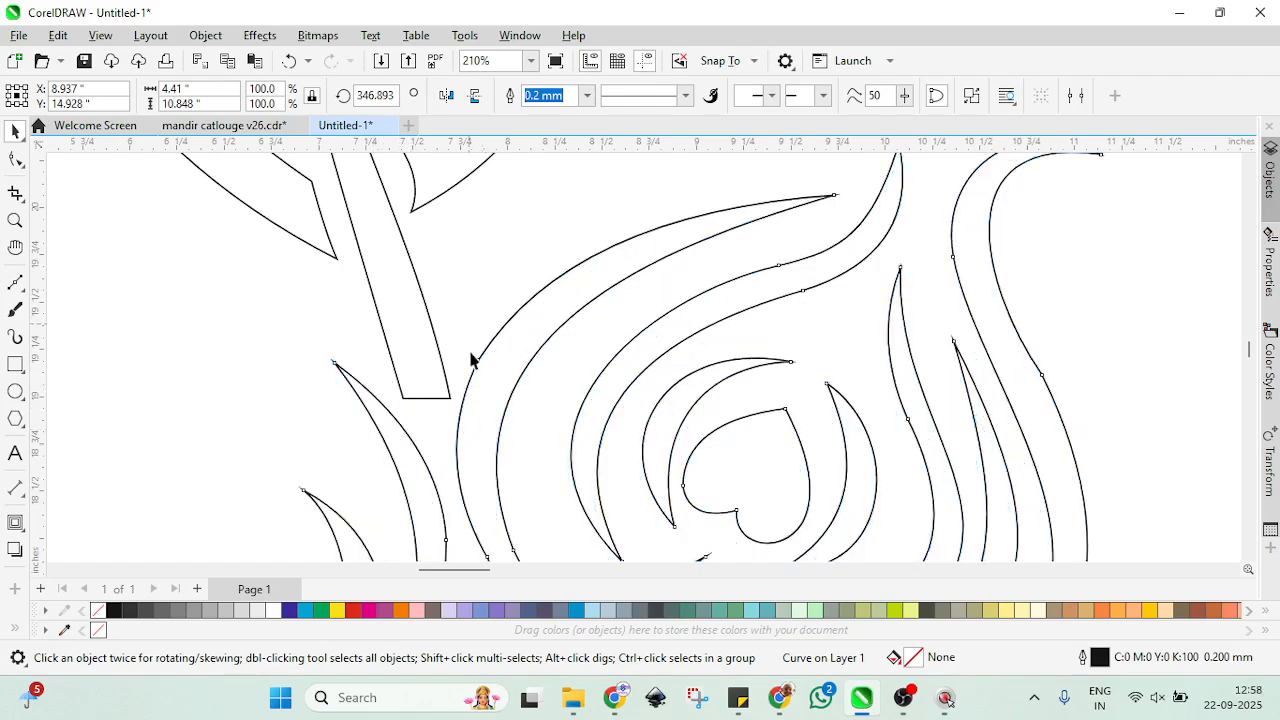
scroll(472, 360, "down", 8)
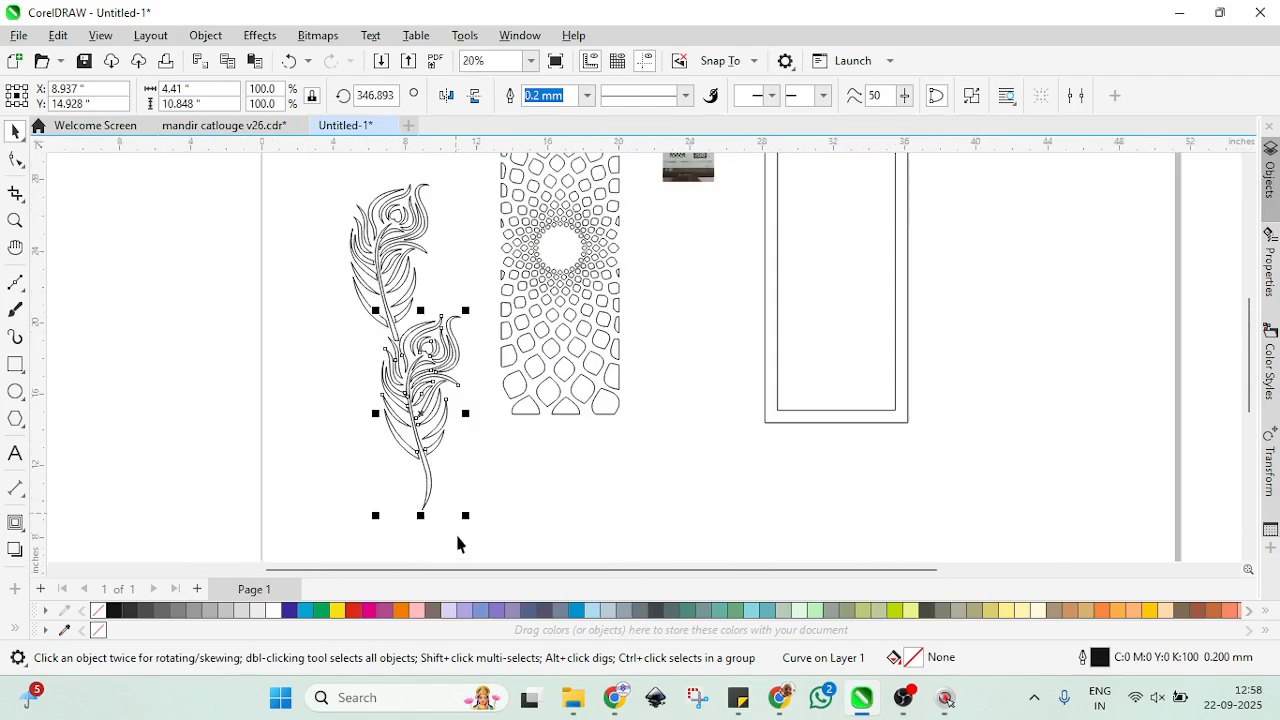
scroll(409, 380, "up", 4)
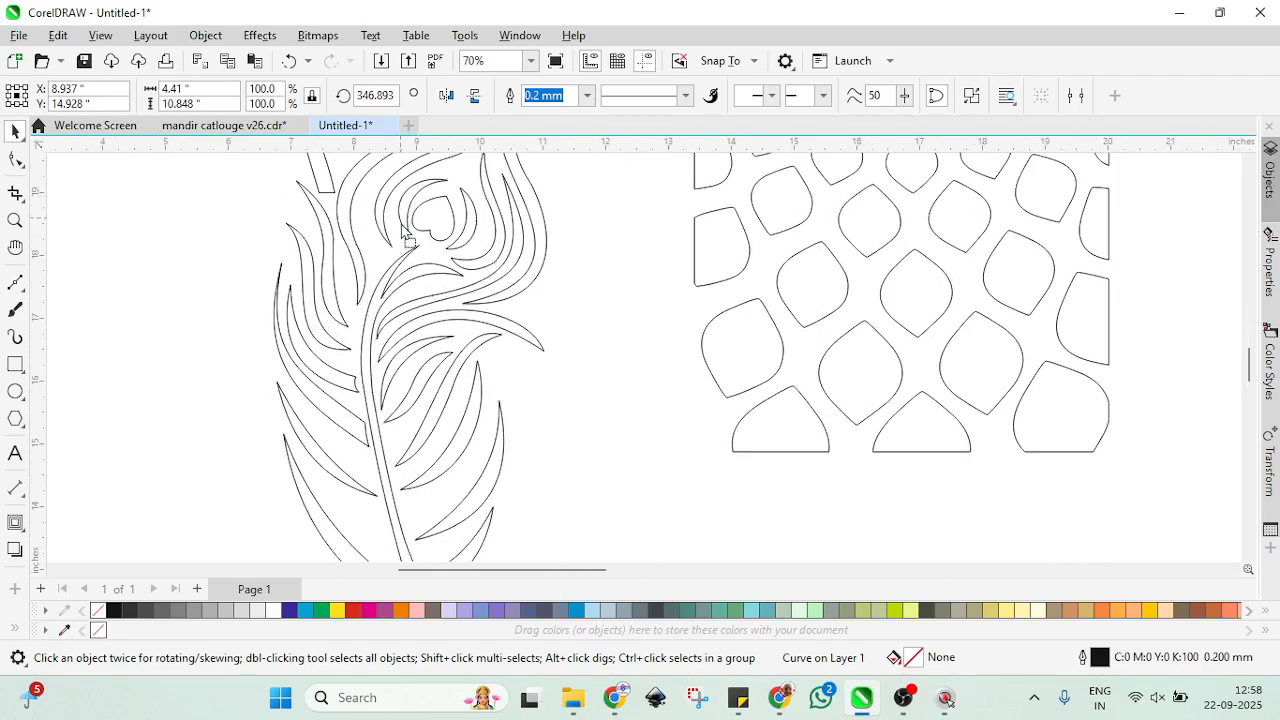
left_click(402, 229)
Step: Draw a rectangle about 5.2 × 3.6 inches over the lower feather's stem end and trim the stem with it
scroll(428, 376, "down", 3)
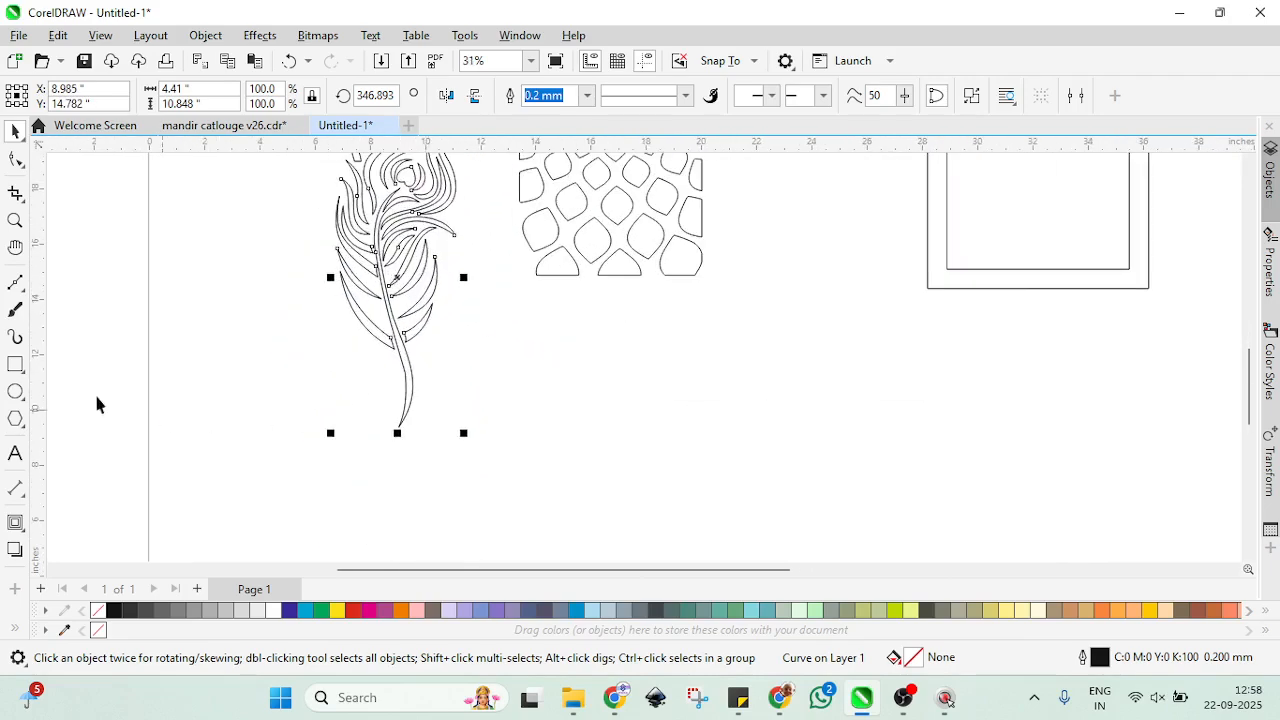
left_click(15, 364)
scroll(330, 460, "up", 2)
left_click_drag(315, 487, 518, 338)
key("ctrl+space")
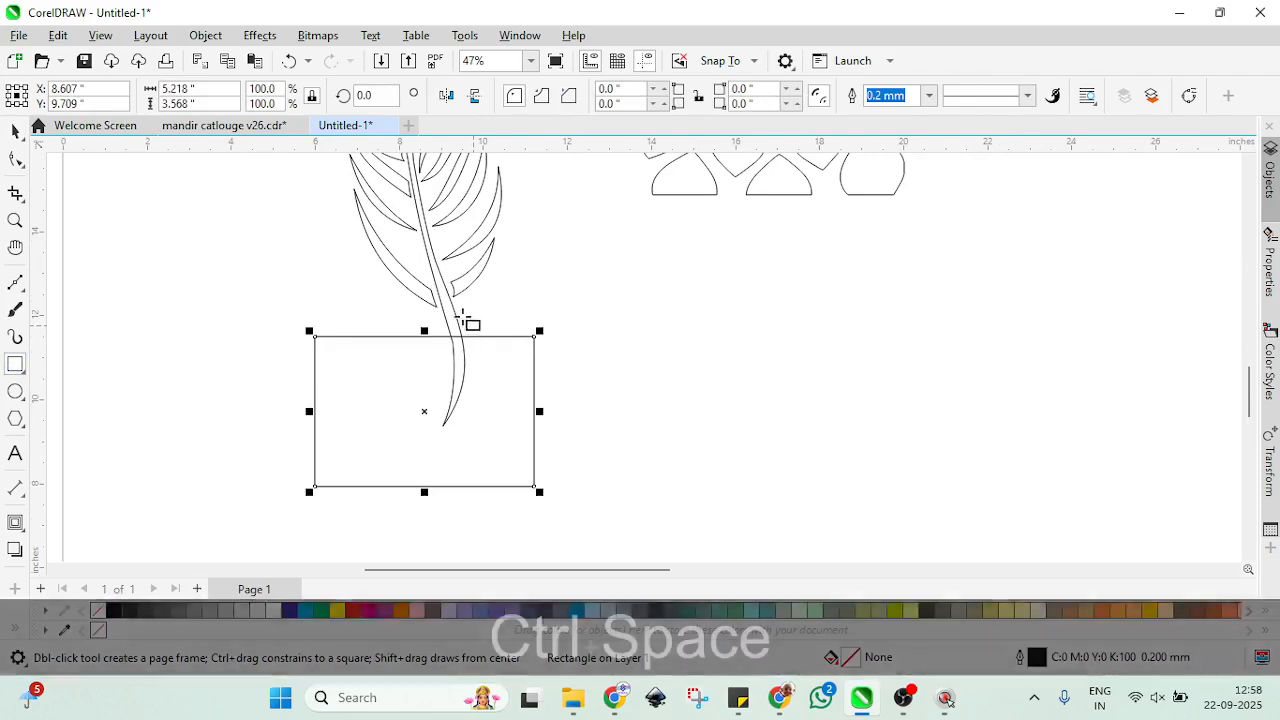
key("shift")
key("shift")
left_click(448, 316, "shift")
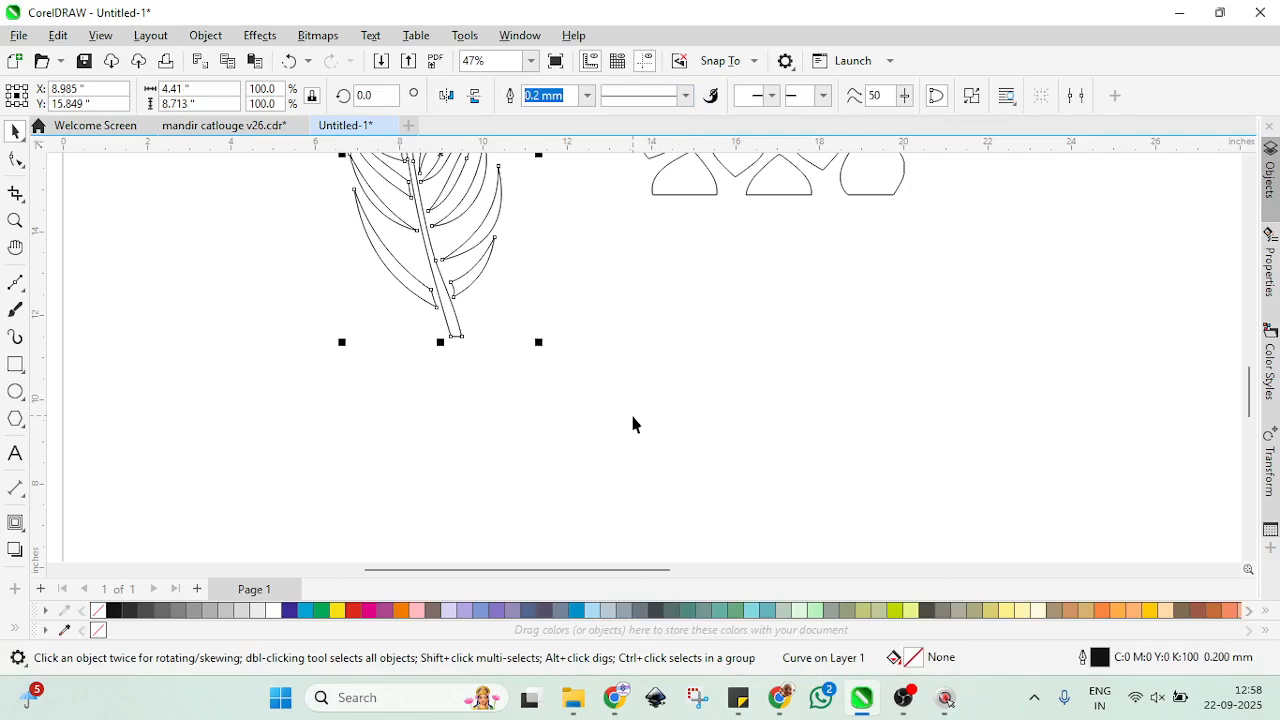
Step: Combine the upper and lower feathers into a single curve
scroll(632, 423, "down", 4)
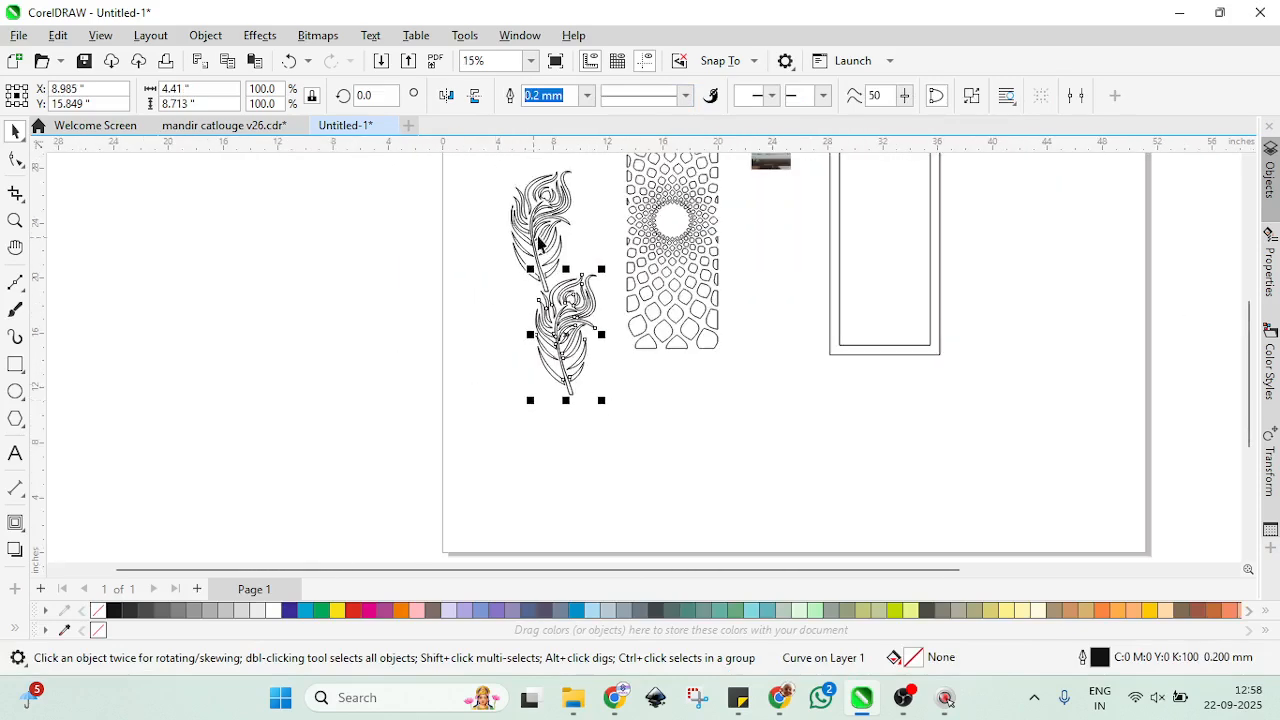
left_click(538, 243, "shift")
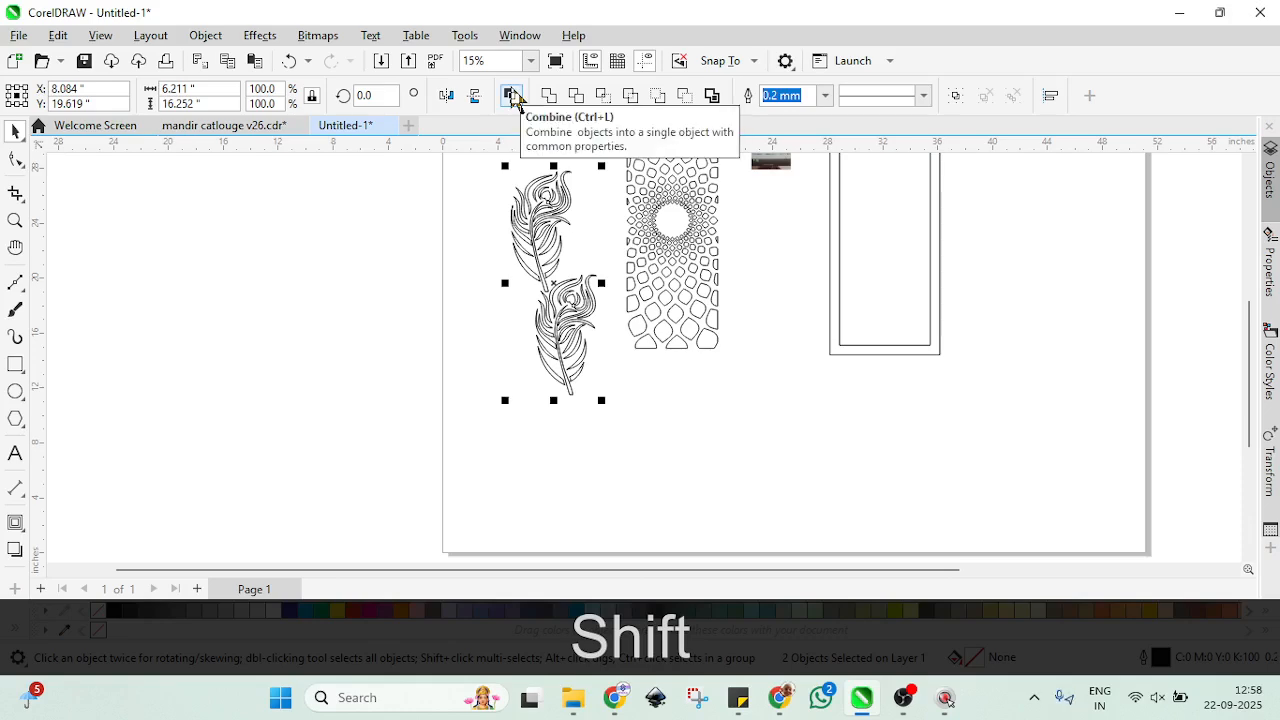
left_click(511, 95)
Step: Move the combined feathers up and to the left and scale them proportionally to about 4 × 10.4 inches
scroll(565, 195, "up", 1)
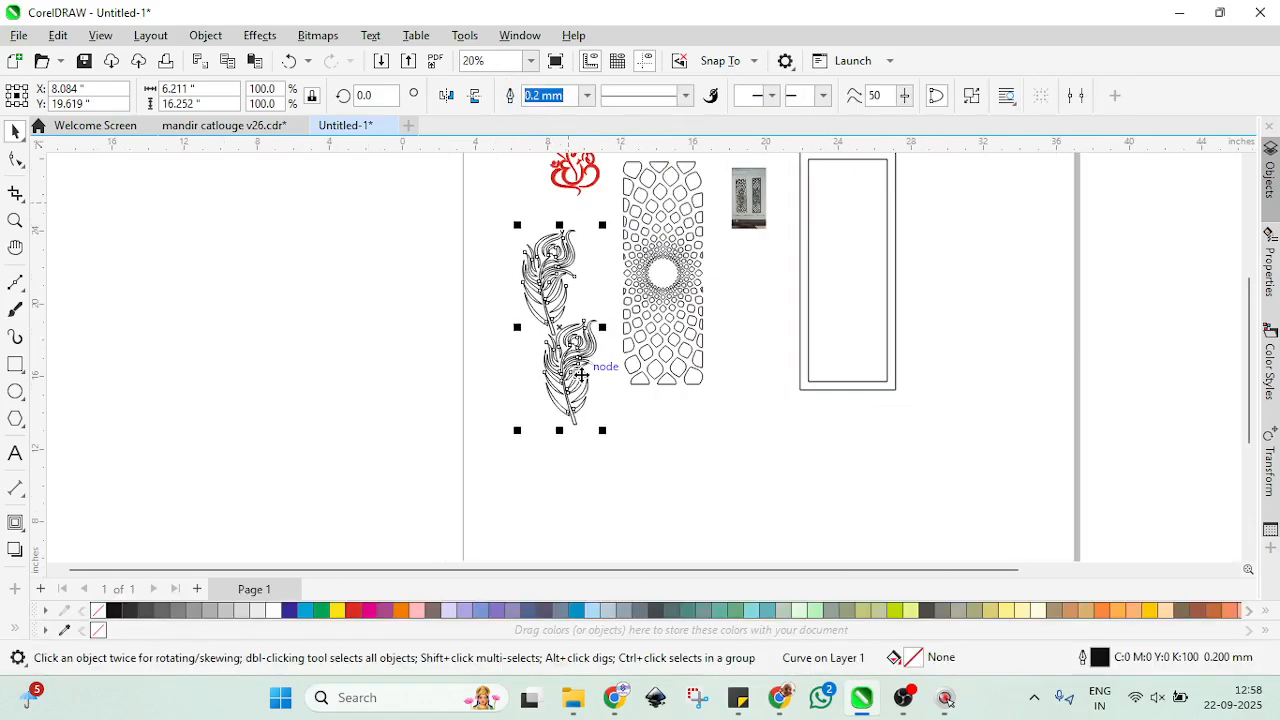
scroll(577, 285, "down", 1)
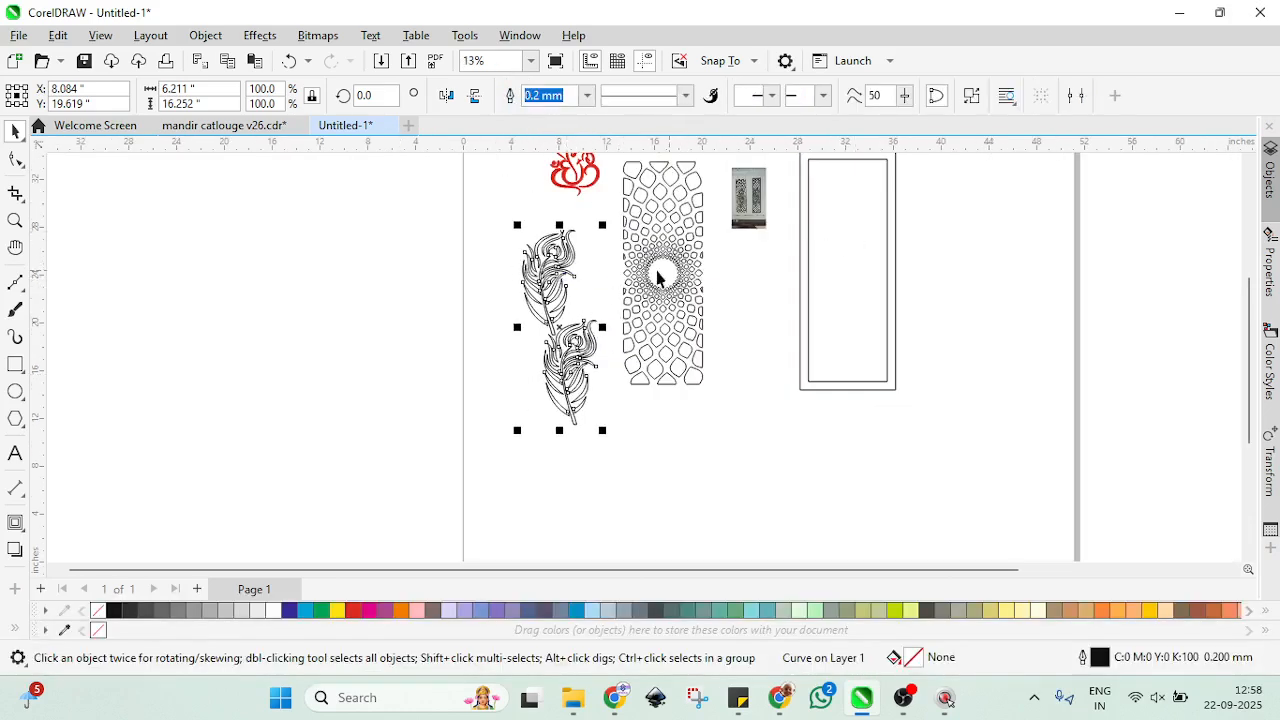
scroll(518, 277, "up", 1)
left_click_drag(625, 214, 593, 297)
left_click_drag(594, 376, 534, 300)
scroll(578, 220, "up", 1)
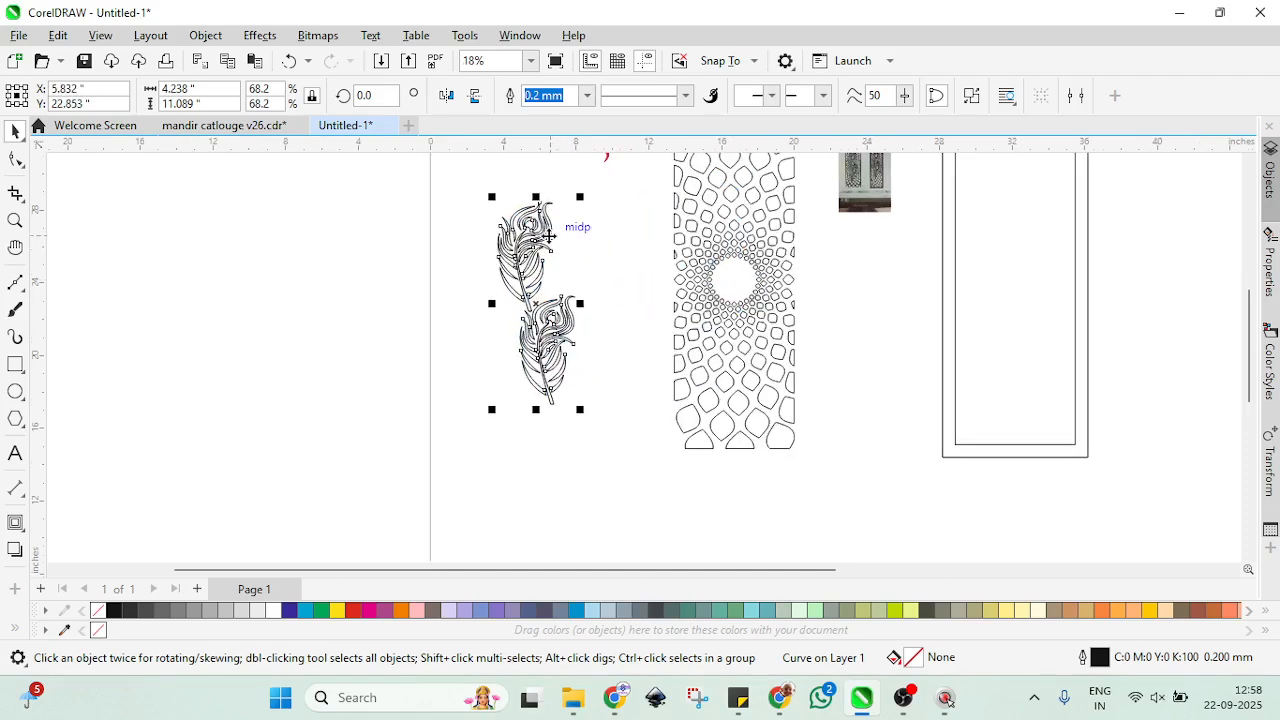
scroll(581, 198, "up", 1)
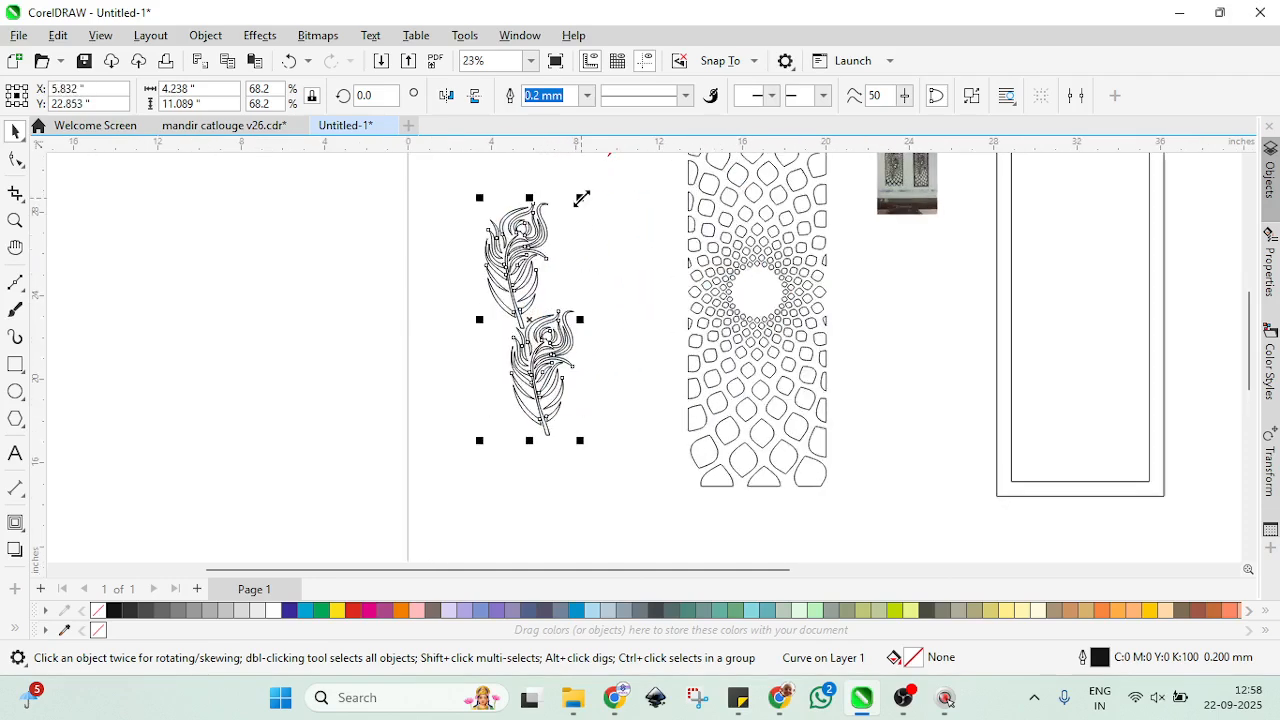
left_click_drag(580, 200, 543, 272)
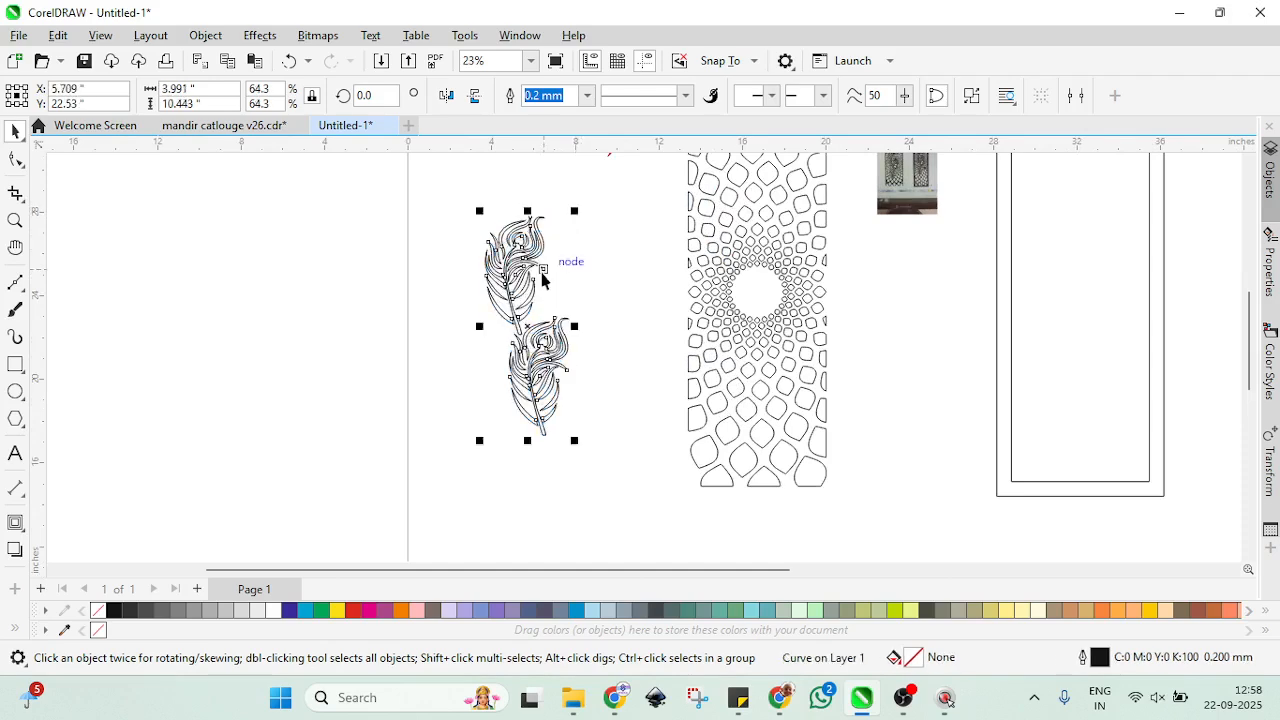
Step: Add a one-step outside contour to the combined feathers with a 0.2-inch offset
left_click(17, 523)
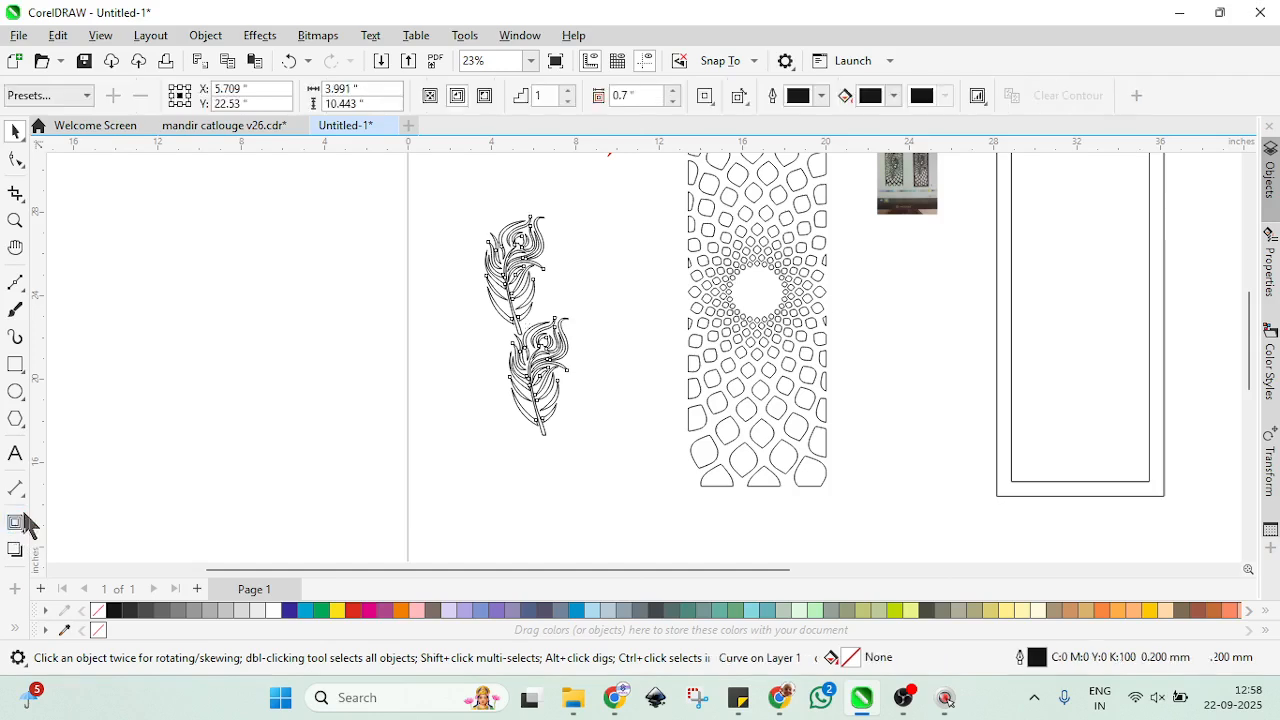
left_click(484, 98)
scroll(545, 170, "up", 1)
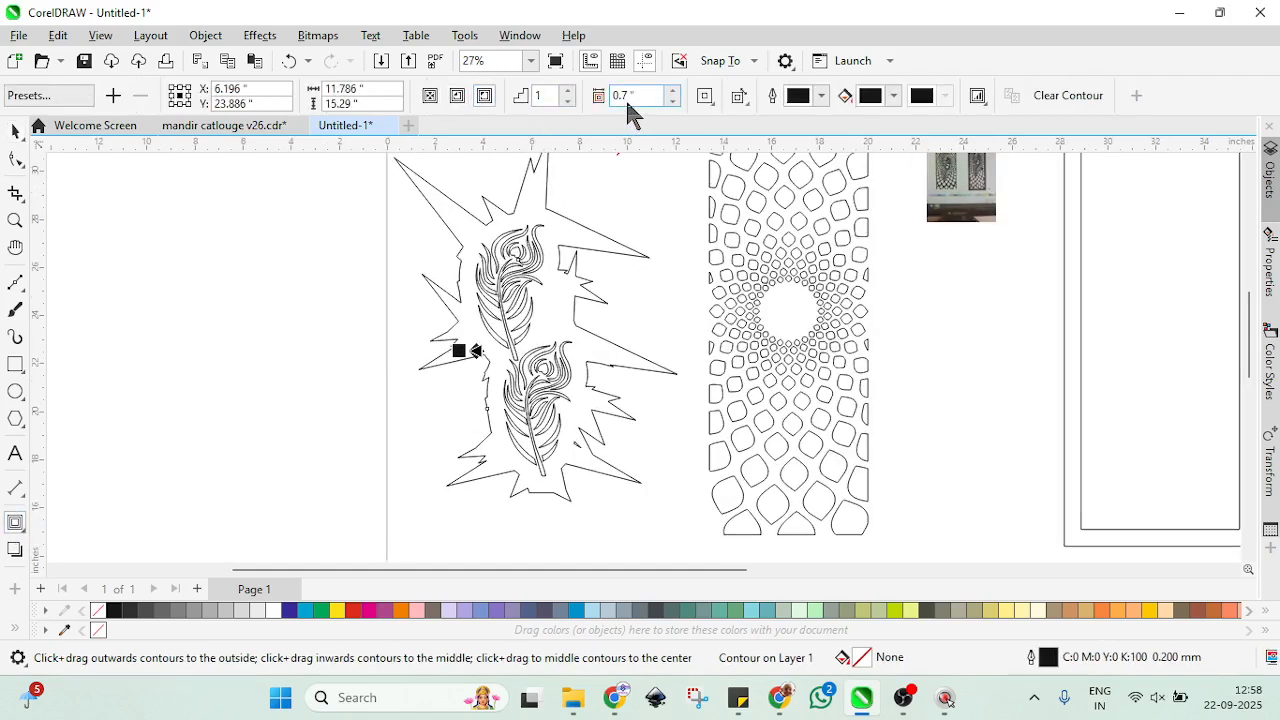
key("BackSpace")
type("2")
key("Return")
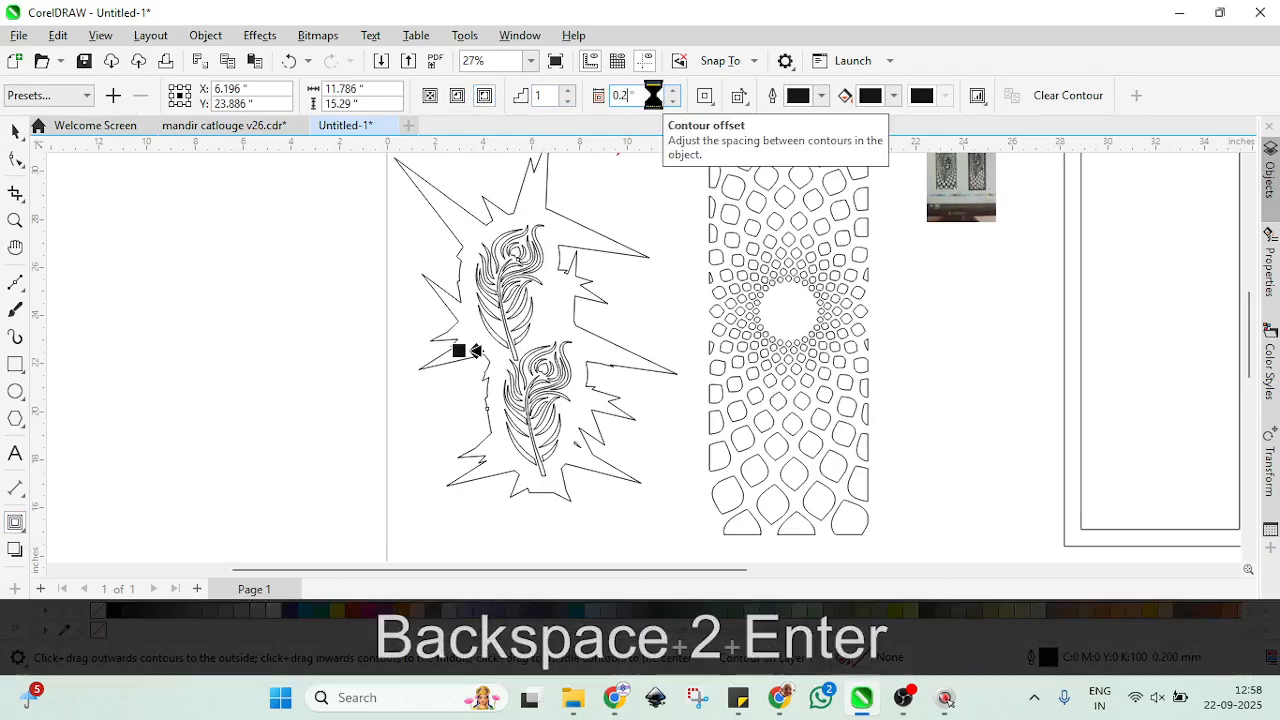
Step: Set the contour offset to 0.1 inch and check how the outline follows both feathers
scroll(500, 257, "up", 4)
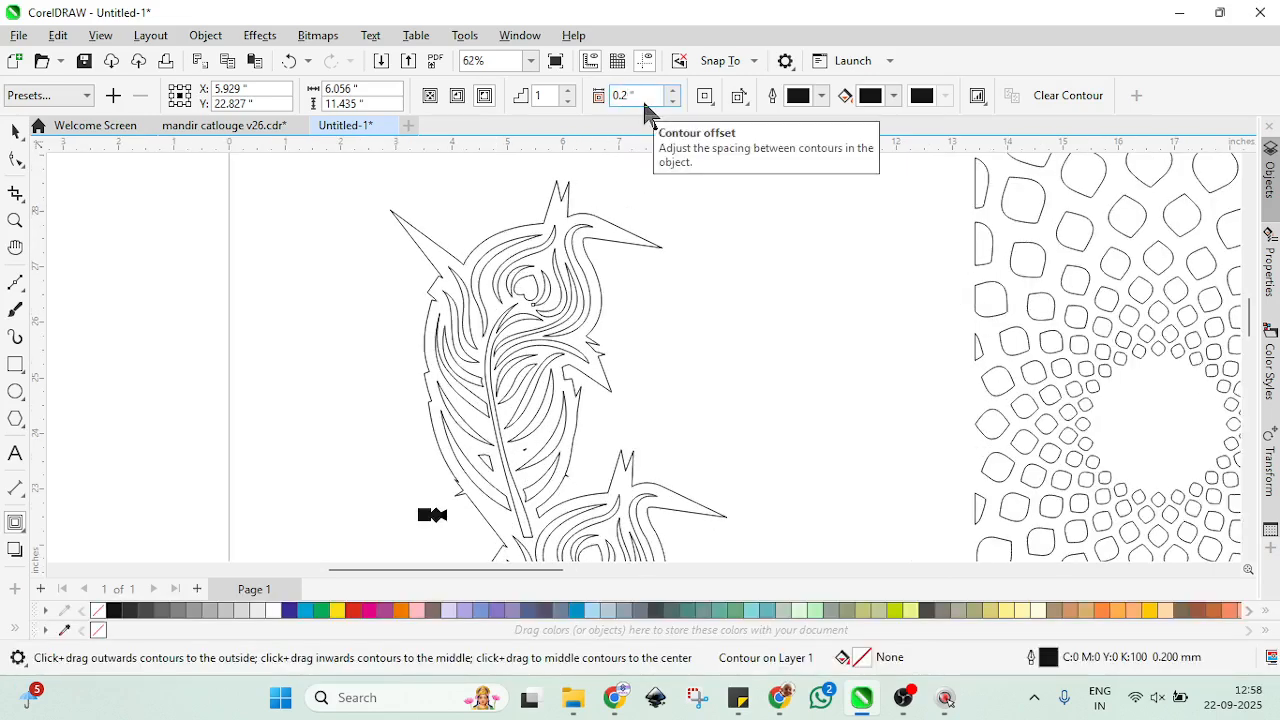
key("BackSpace")
type("1")
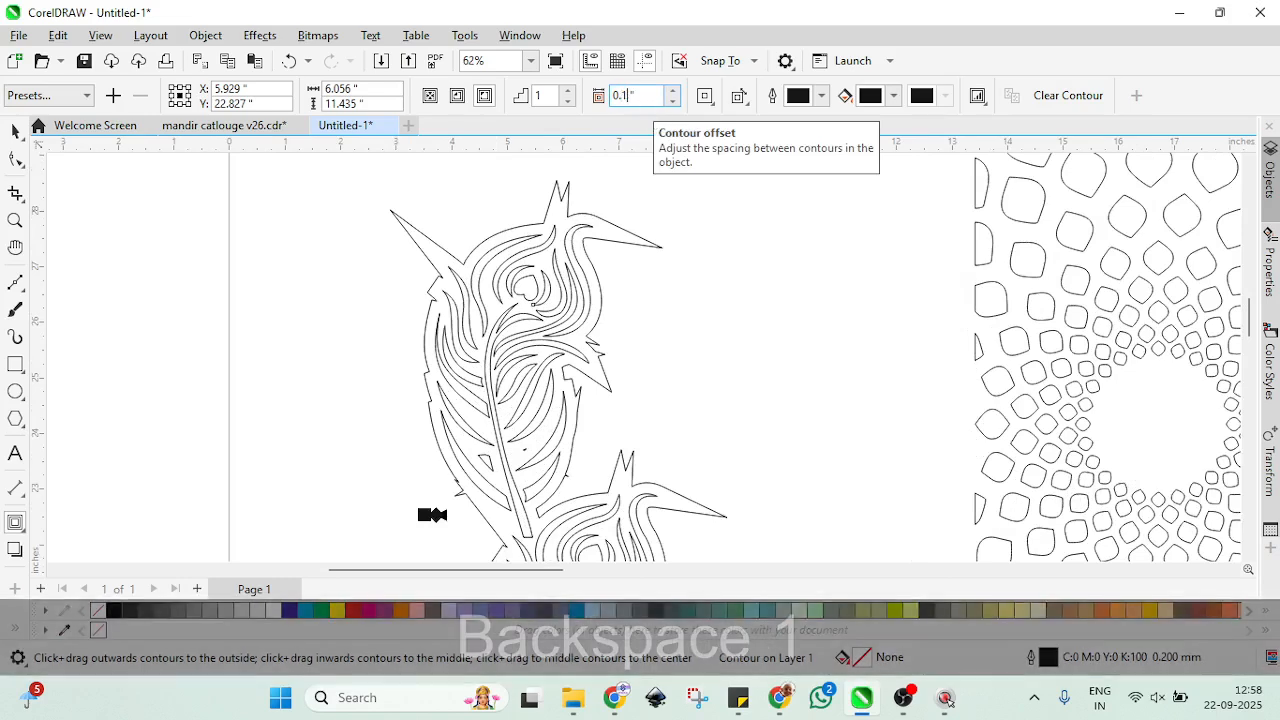
key("Return")
scroll(543, 268, "up", 2)
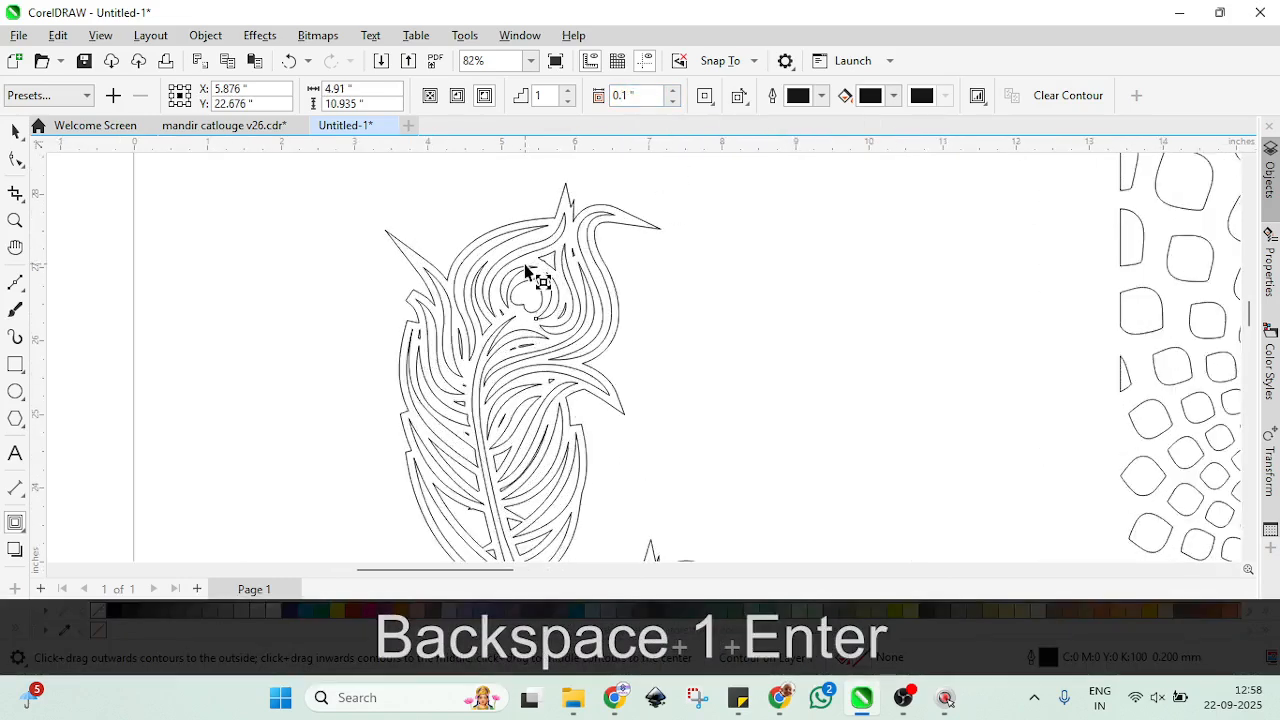
scroll(530, 277, "down", 4)
scroll(508, 413, "up", 3)
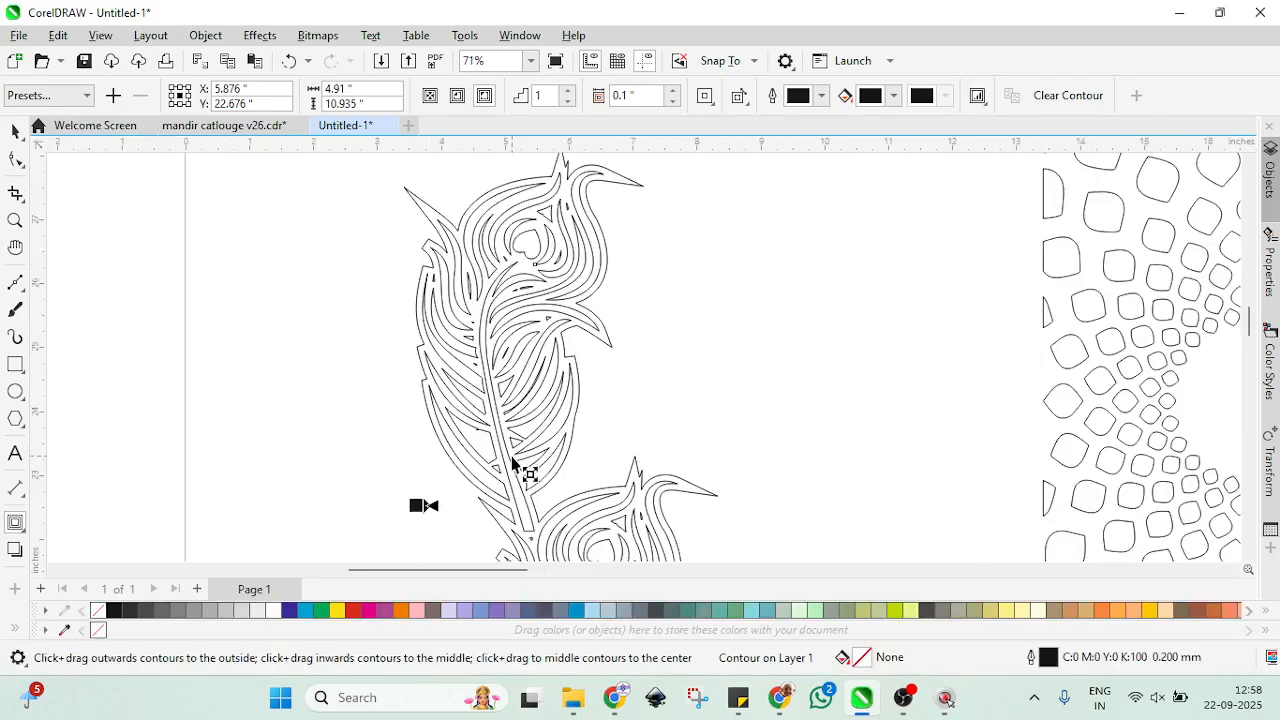
scroll(515, 392, "down", 2)
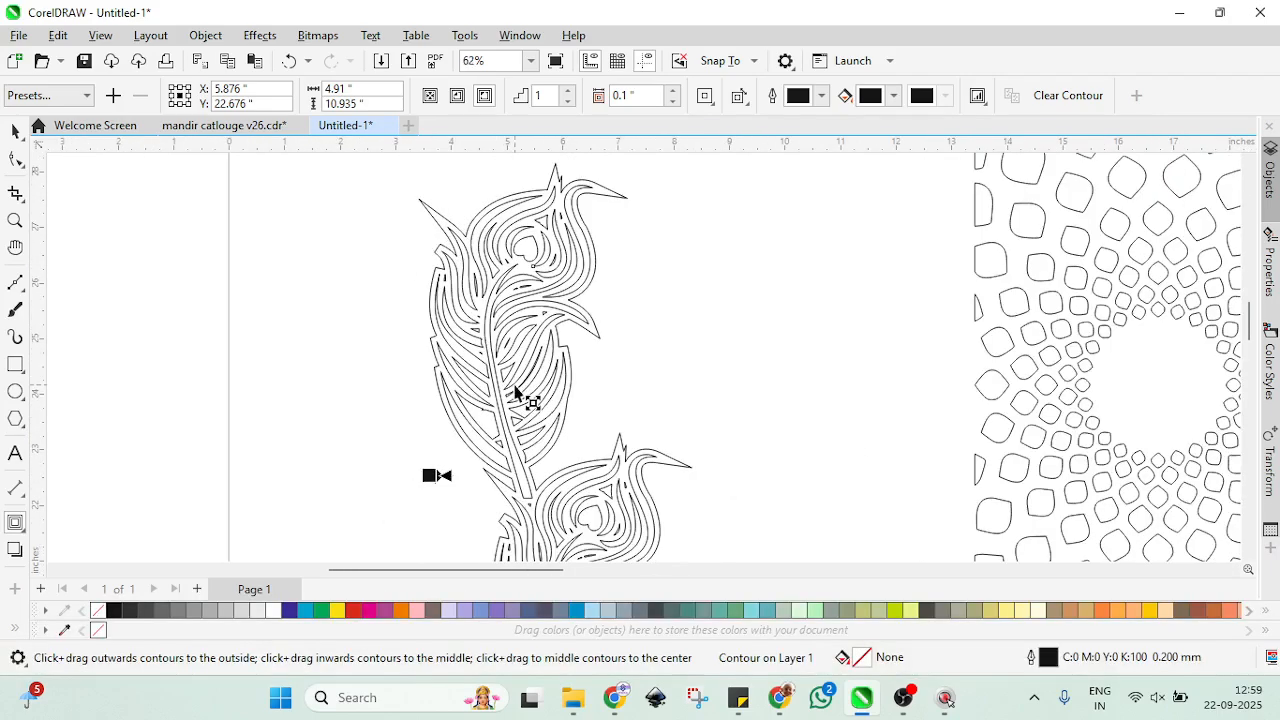
Step: Color the contour's outline red and break the contour apart from the feathers
left_click(822, 96)
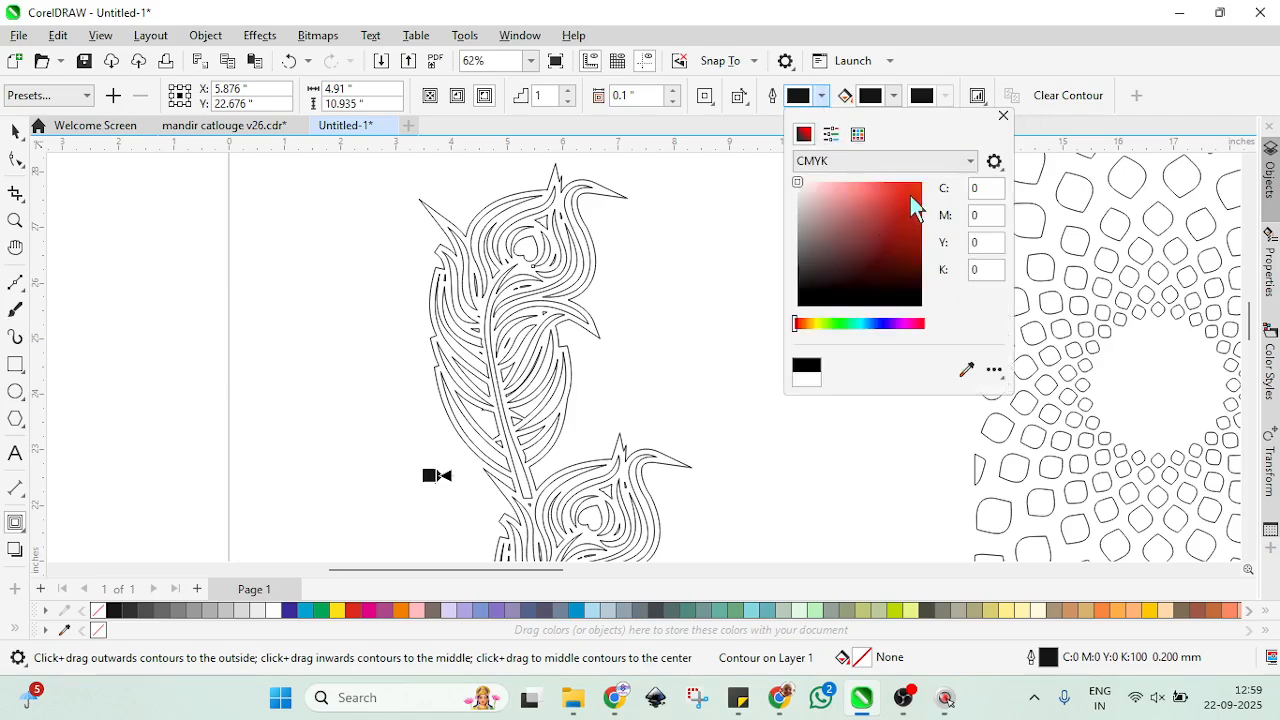
left_click(912, 205)
left_click(1003, 115)
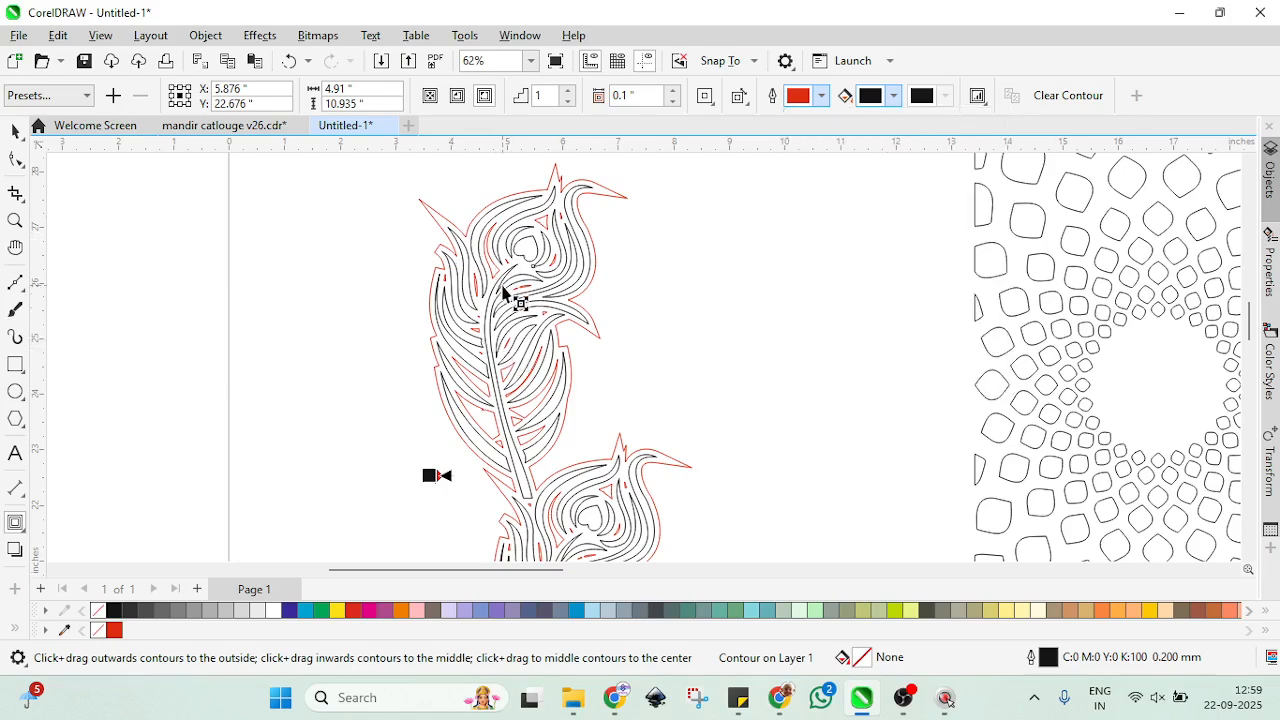
key("ctrl+k")
key("ctrl+space")
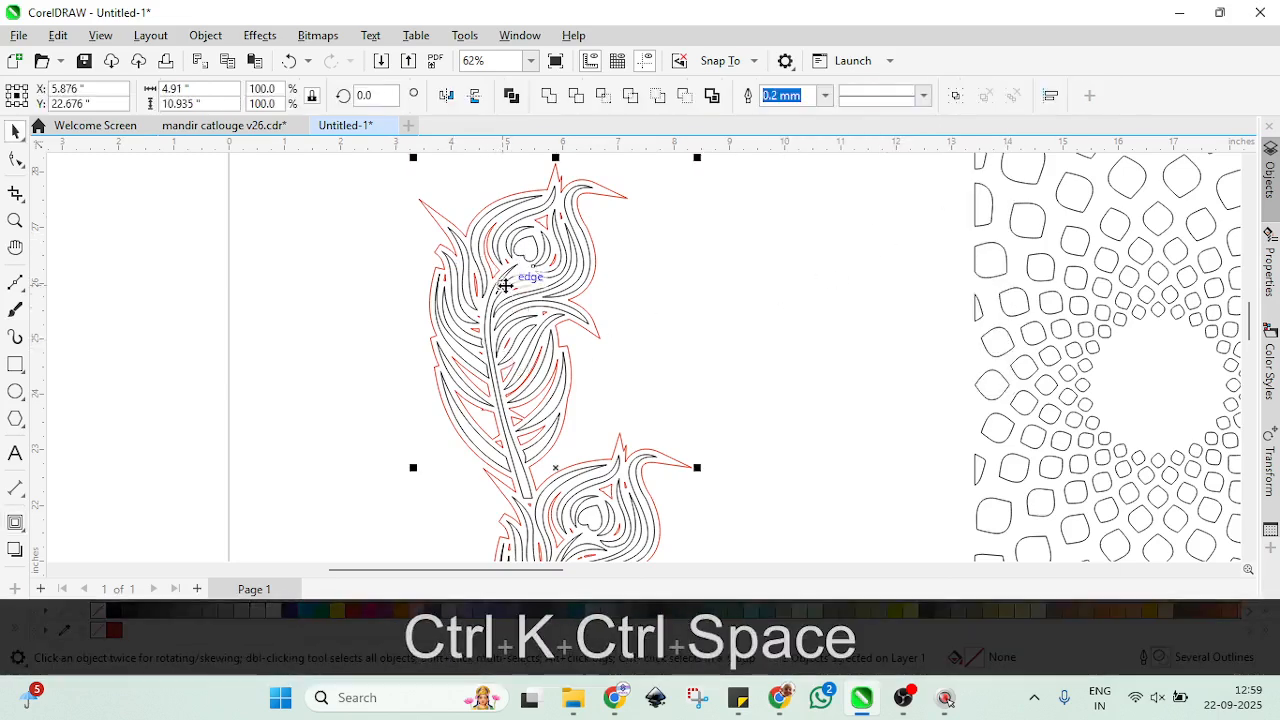
Step: Break the red contour curve apart into its separate outer outline and small inner pieces
scroll(657, 330, "down", 2)
left_click(654, 334)
scroll(597, 257, "up", 3)
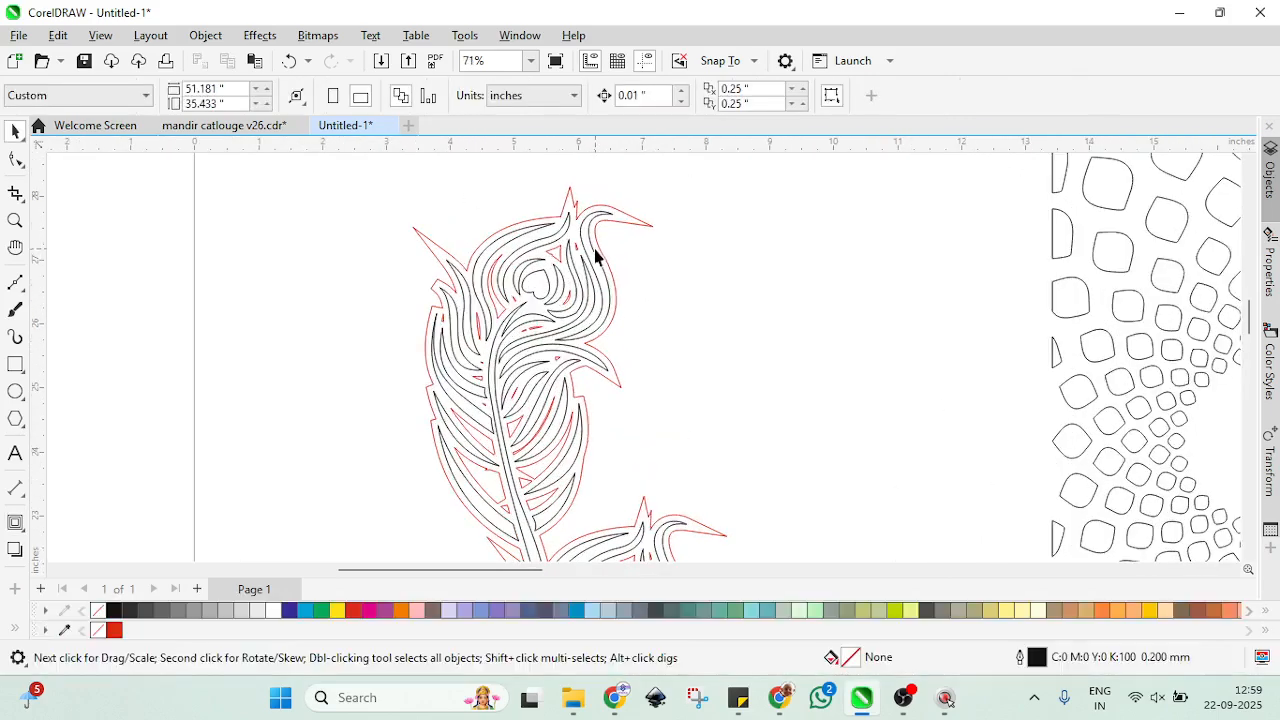
left_click(597, 245)
scroll(597, 241, "up", 2)
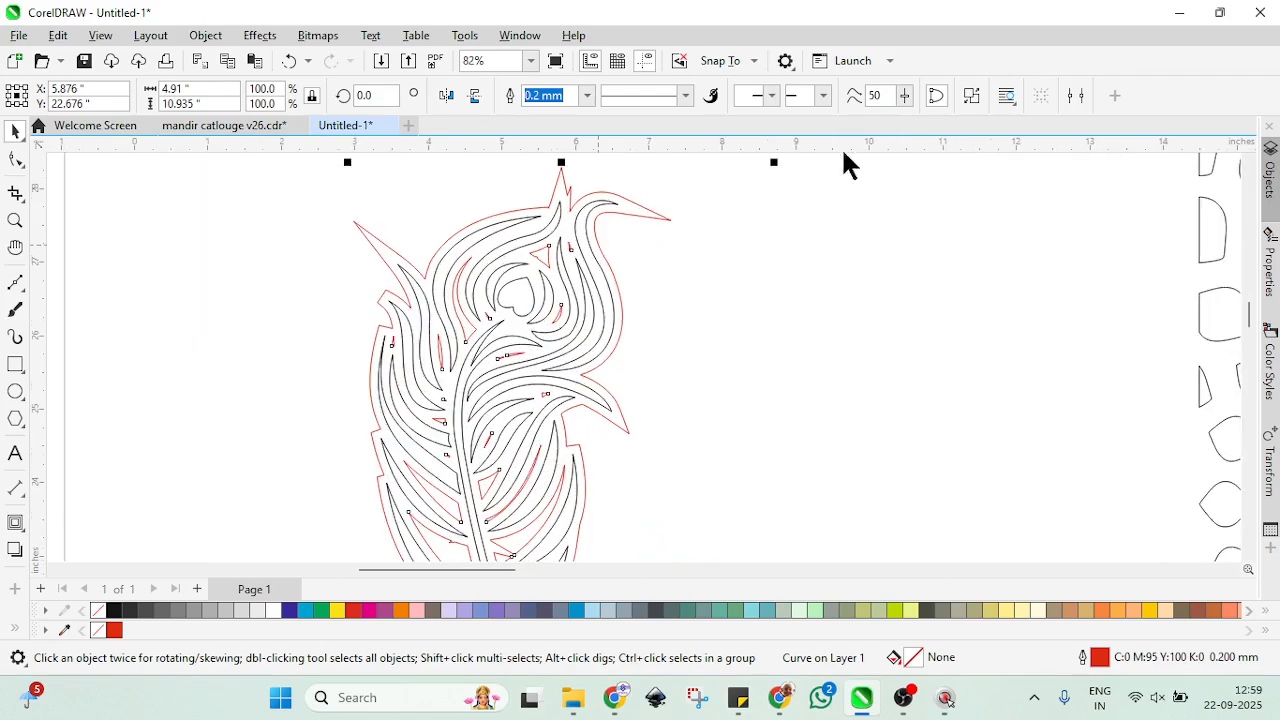
key("ctrl+k")
left_click(744, 250)
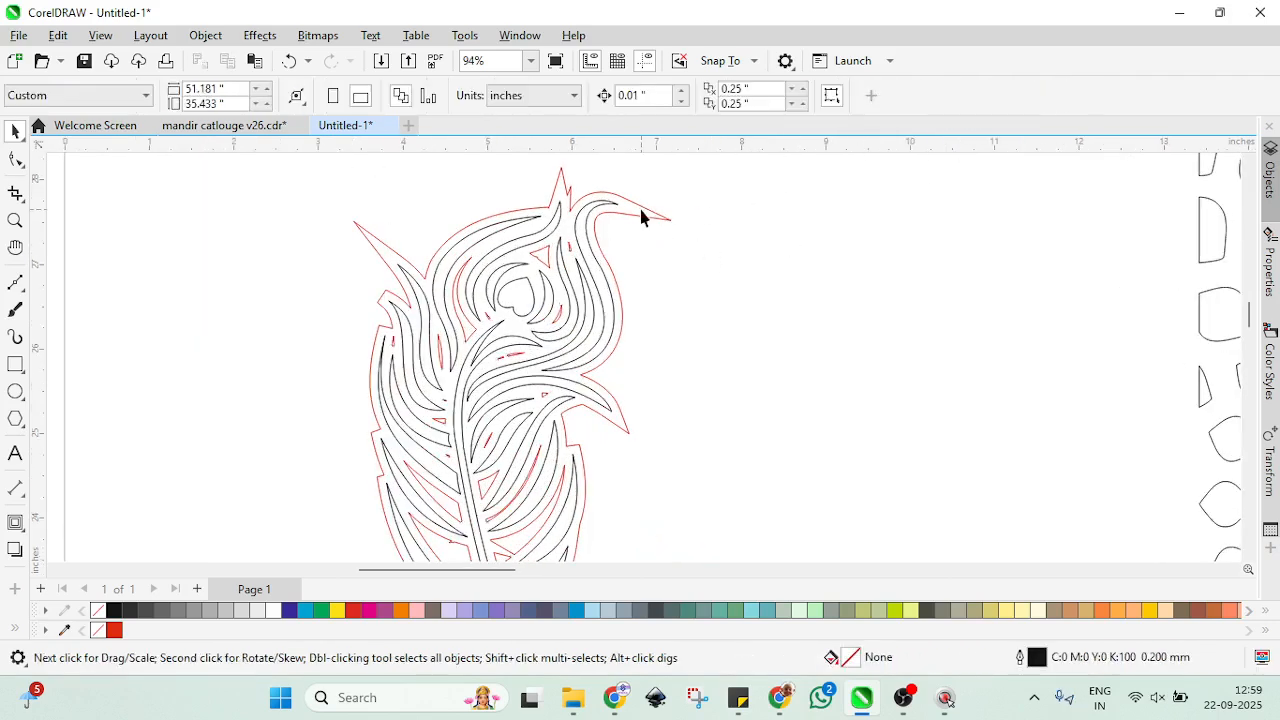
Step: Copy the red outer outline together with the feathers, without the small inner pieces, to the empty area beside the original
left_click(641, 222)
scroll(636, 214, "up", 4)
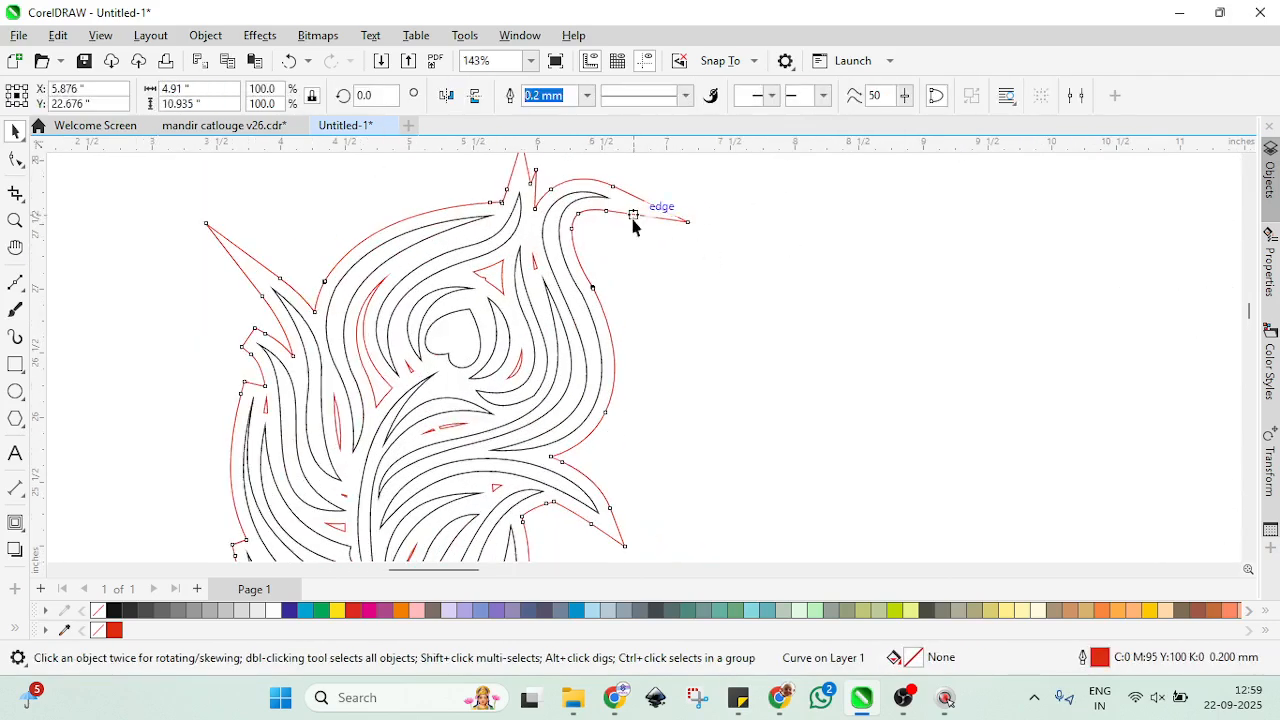
key("shift")
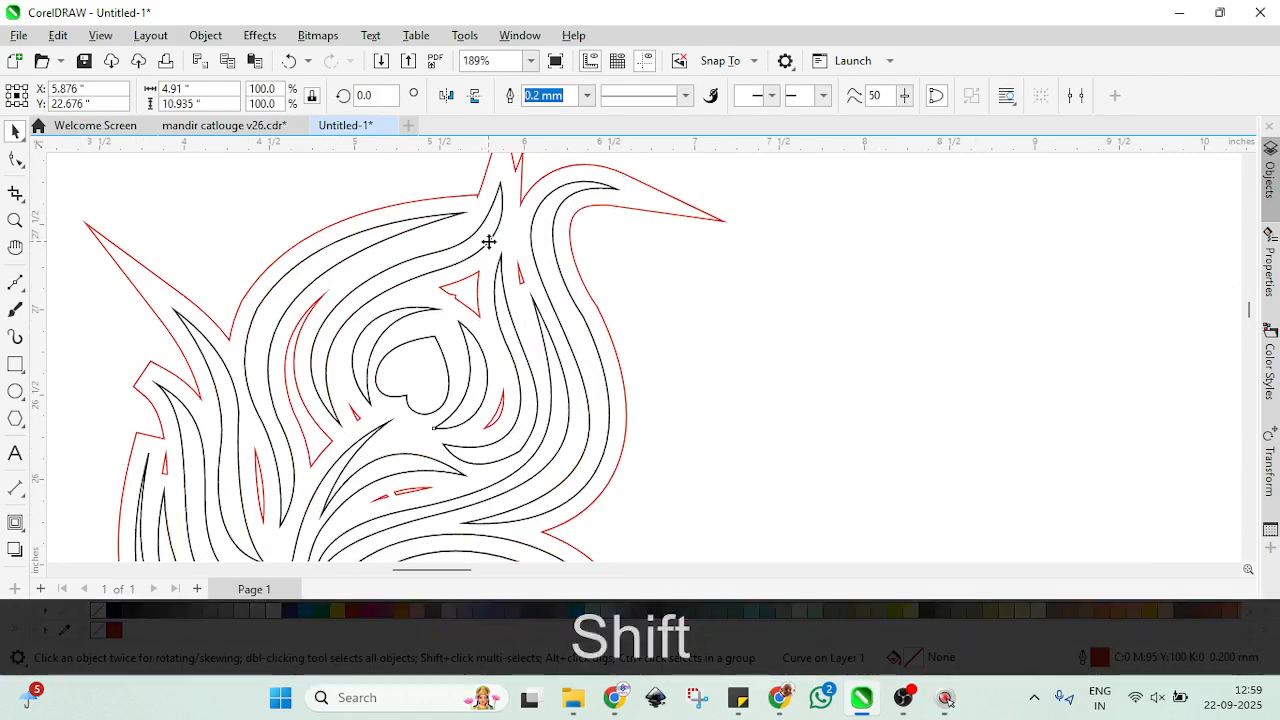
left_click(488, 241, "shift")
scroll(489, 241, "down", 3)
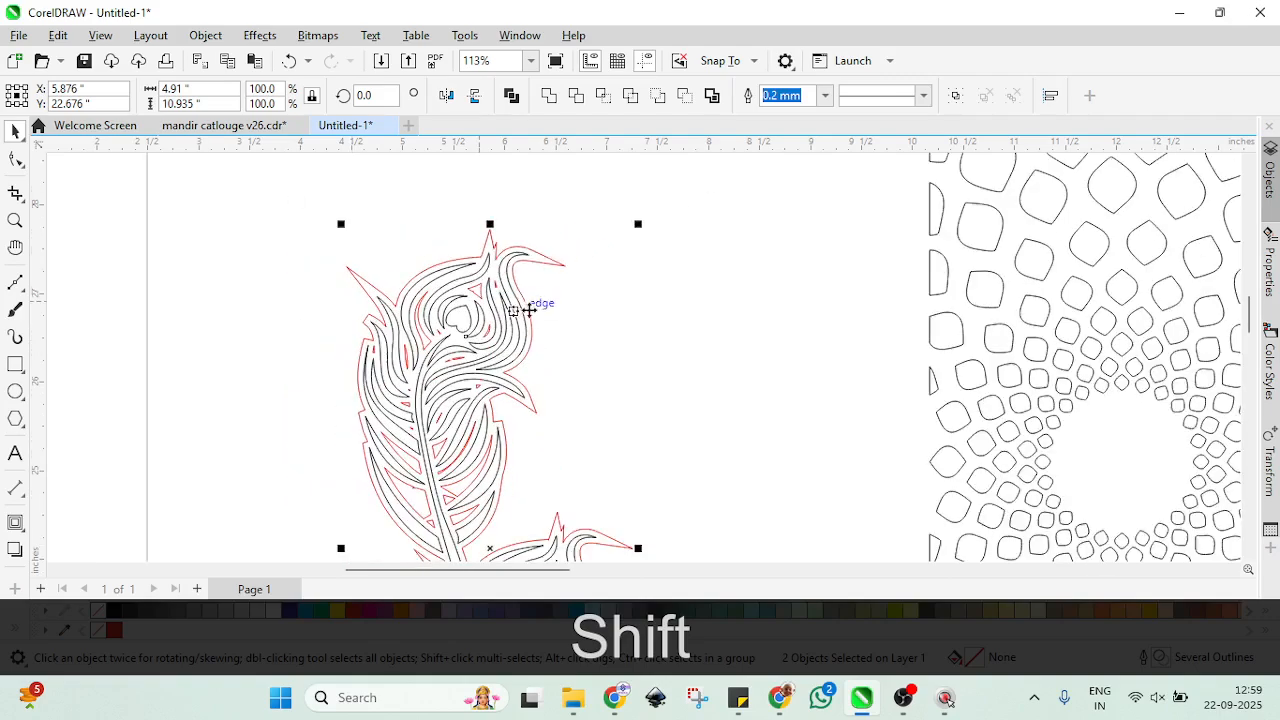
scroll(528, 311, "down", 9)
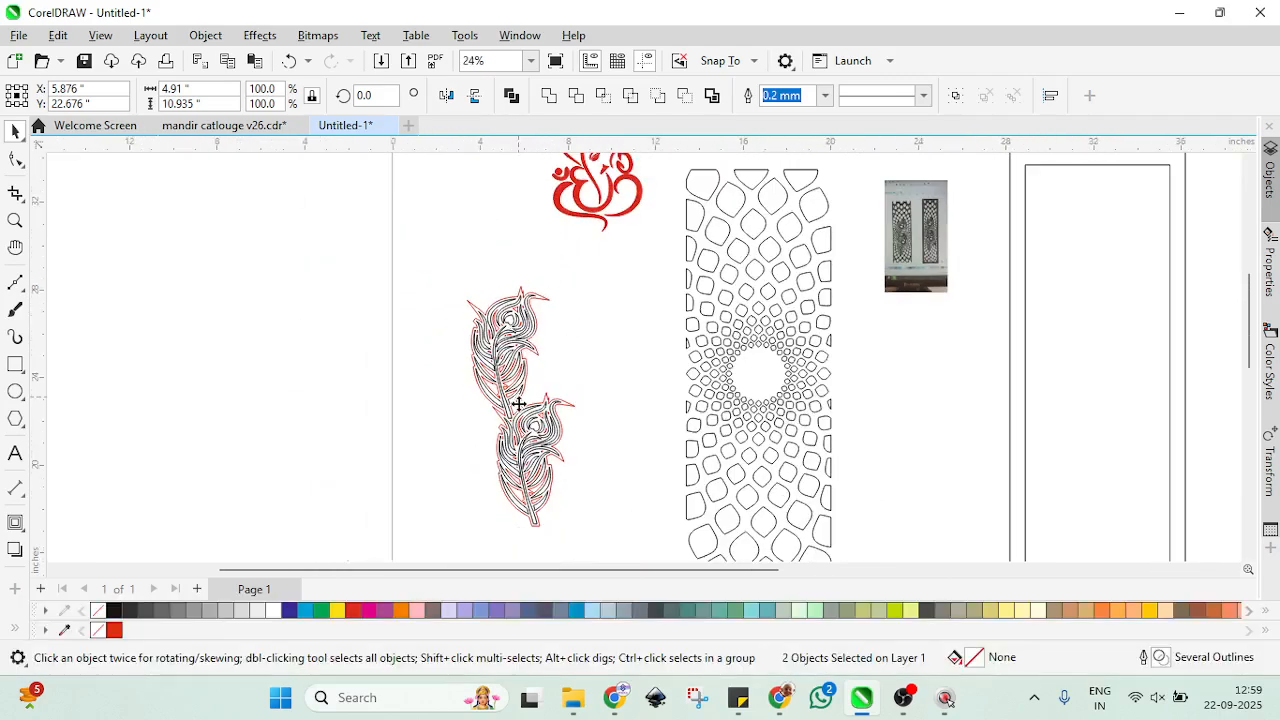
left_click_drag(519, 403, 398, 403)
scroll(323, 343, "up", 2)
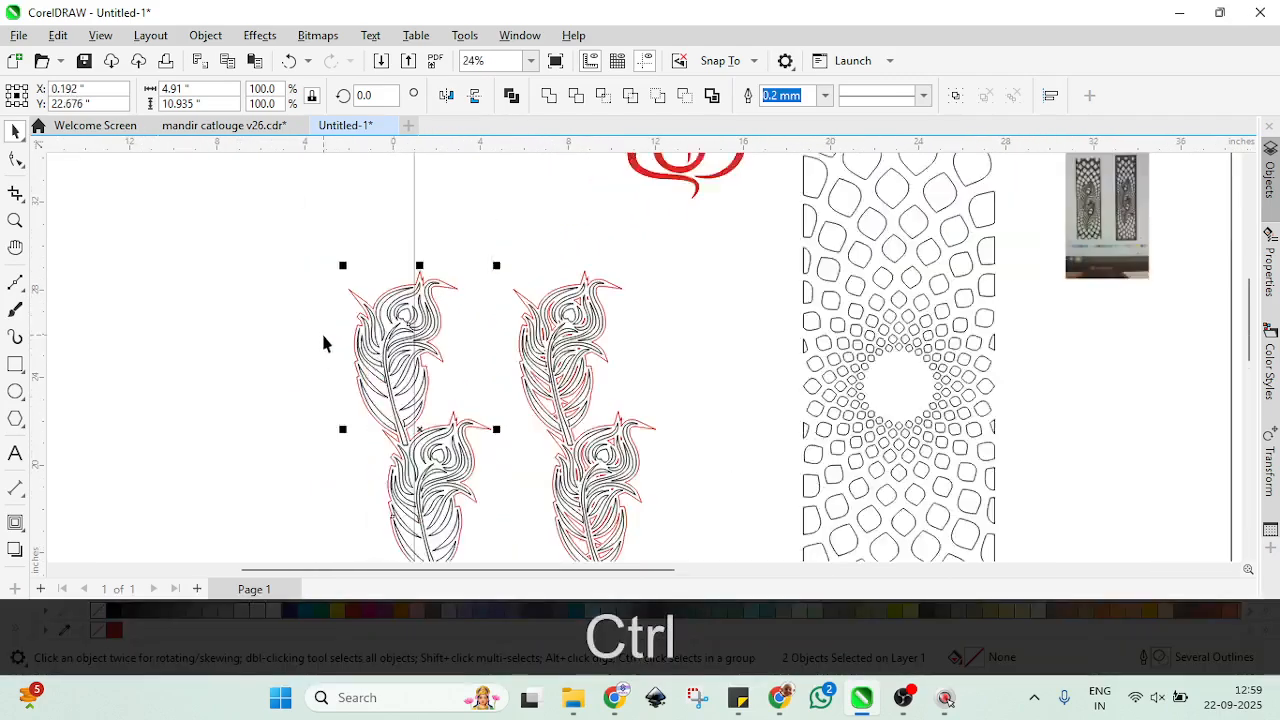
scroll(323, 343, "up", 5)
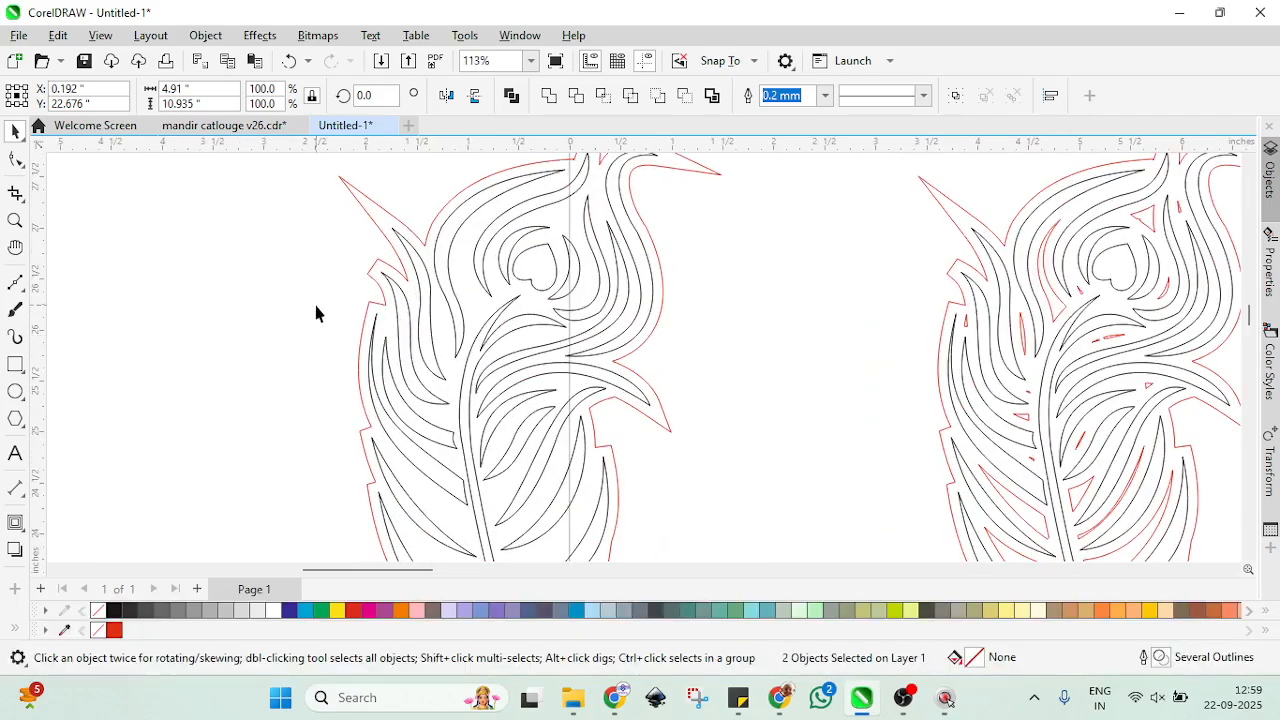
Step: Shorten the copied outline's top and outer-side spikes on the upper feather and delete the stray notch node beside the top spike
left_click(316, 313)
scroll(549, 293, "down", 1)
scroll(570, 176, "up", 2)
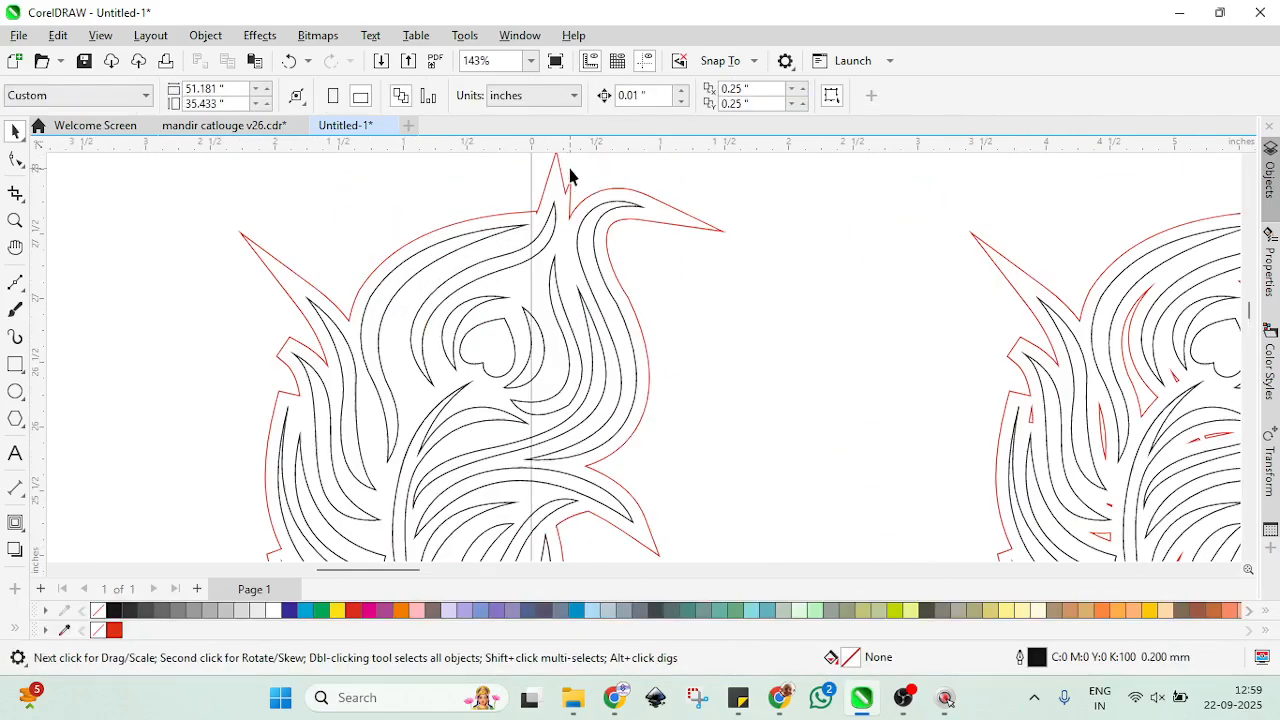
double_click(571, 192)
scroll(568, 194, "up", 2)
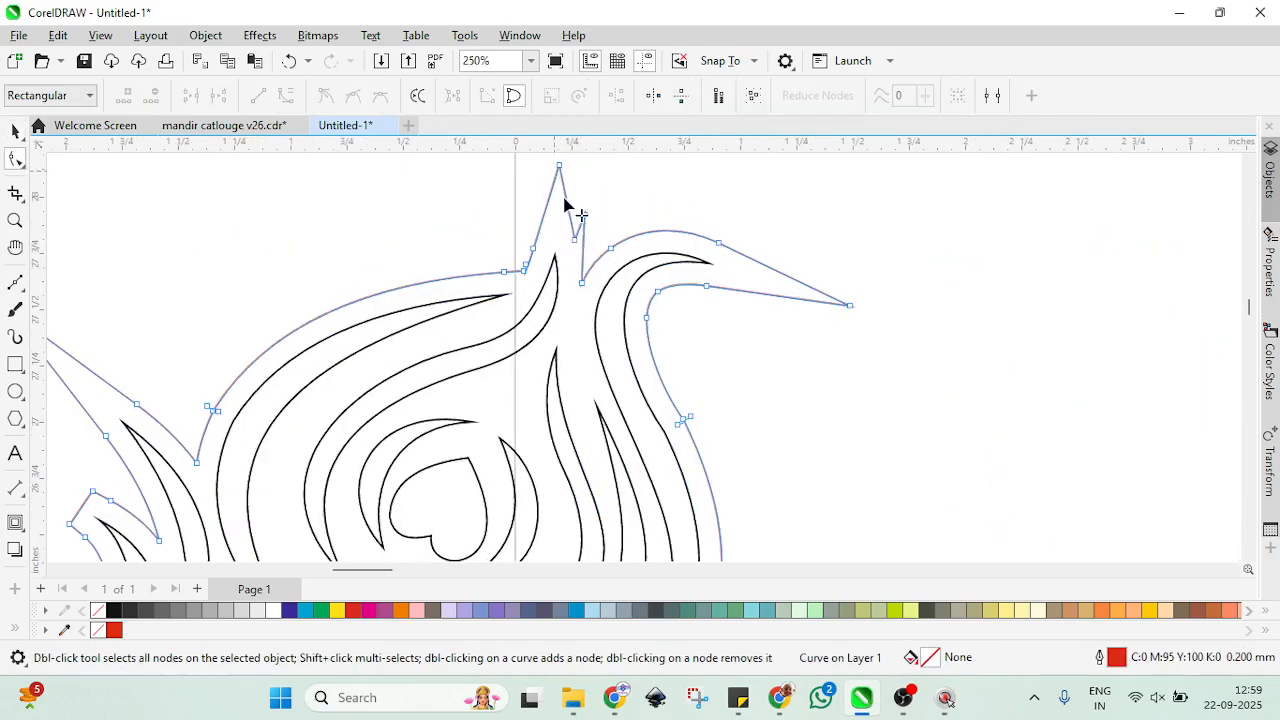
left_click_drag(559, 165, 565, 198)
double_click(576, 241)
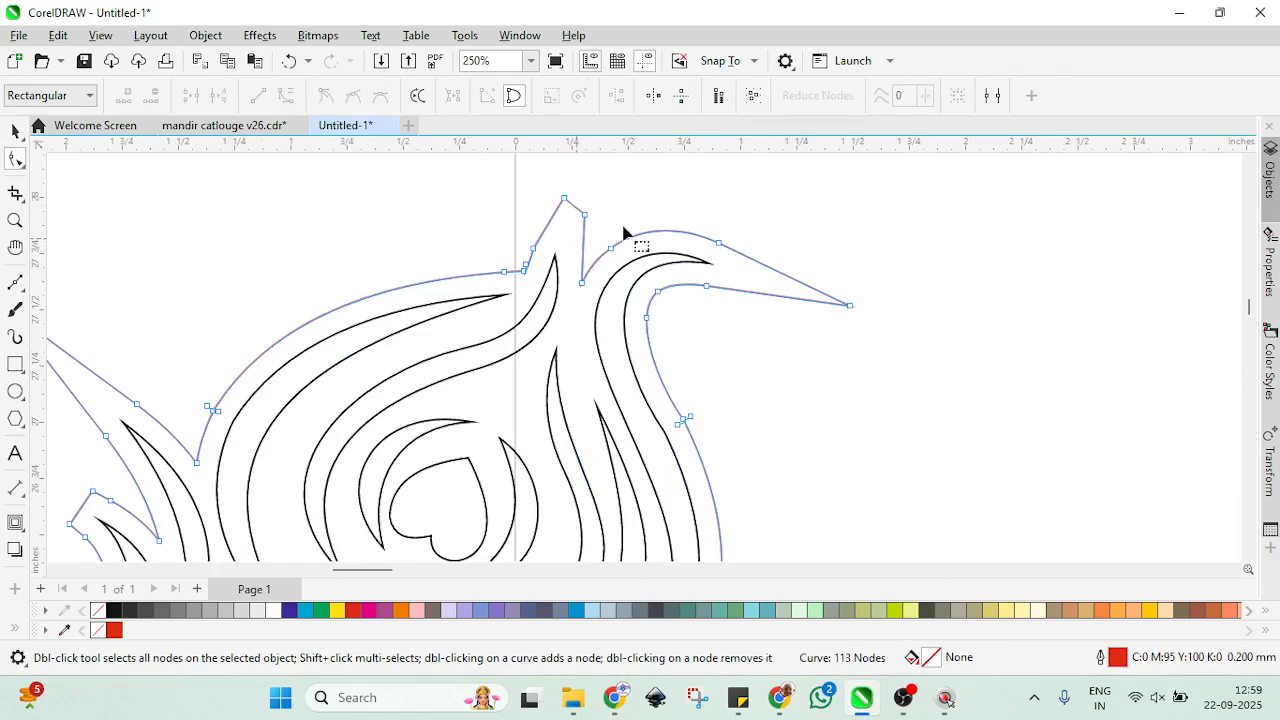
scroll(391, 297, "down", 2)
left_click_drag(335, 264, 366, 298)
Step: Shorten the outline's long spike at the curled tip of the lower copied feather, then finish node editing
scroll(400, 263, "down", 2)
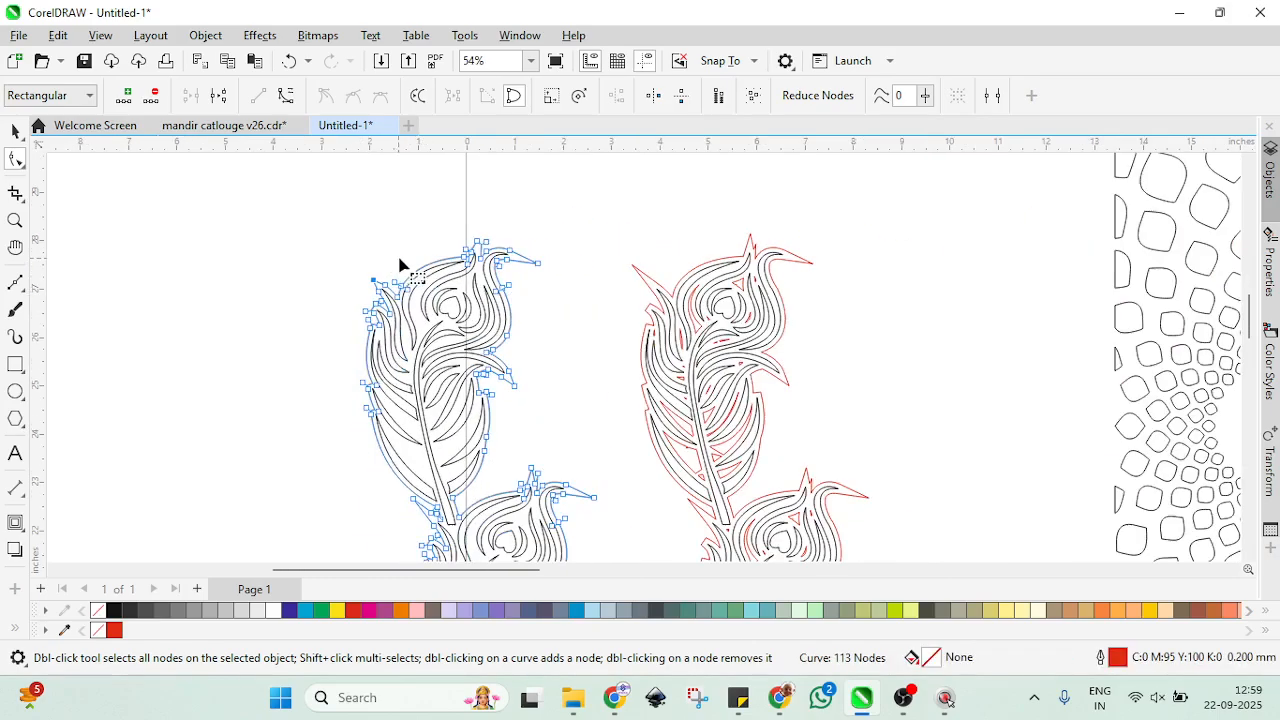
scroll(491, 471, "down", 3)
scroll(533, 440, "up", 1)
scroll(559, 395, "up", 4)
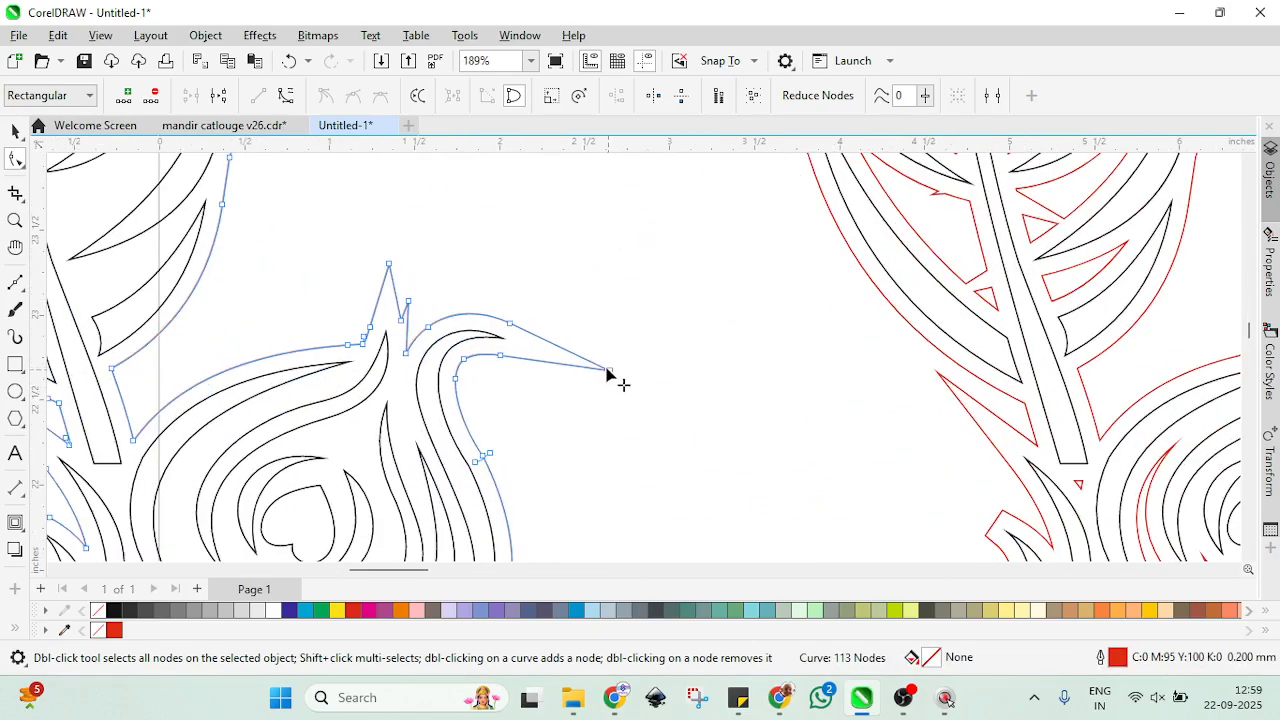
left_click_drag(609, 372, 552, 355)
scroll(443, 300, "down", 6)
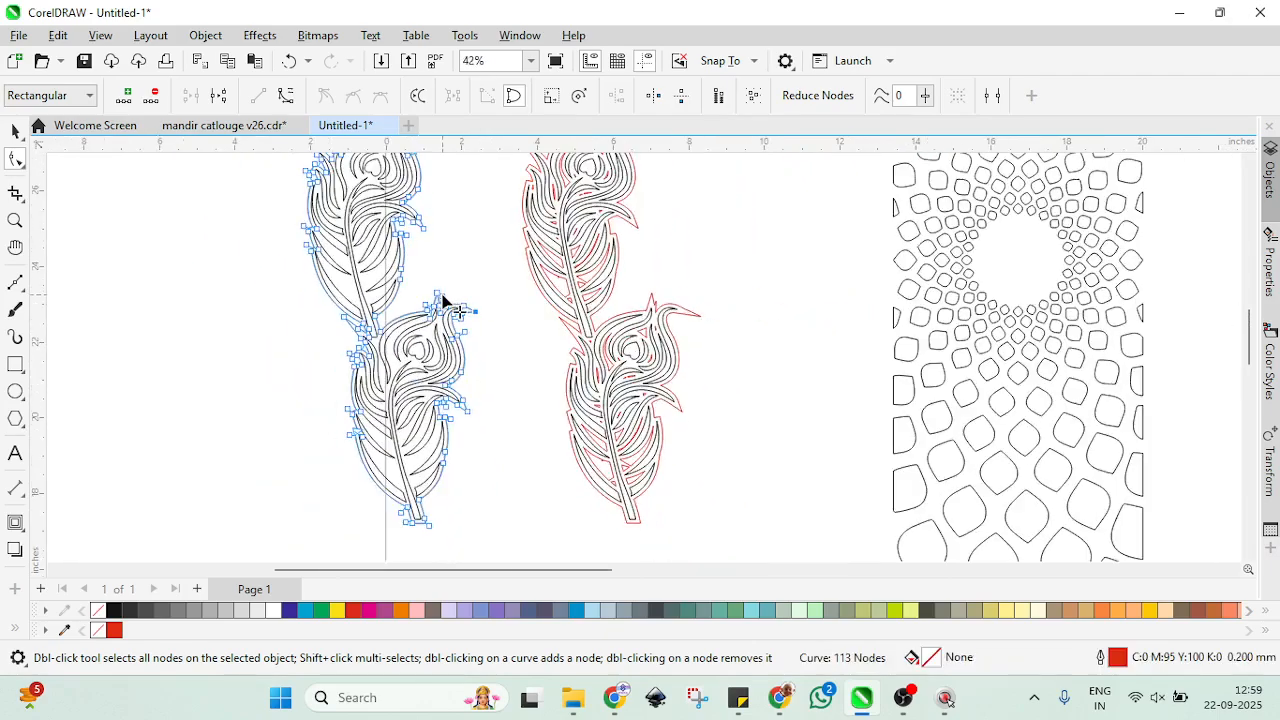
scroll(417, 500, "up", 4)
key("ctrl+space")
scroll(242, 398, "down", 2)
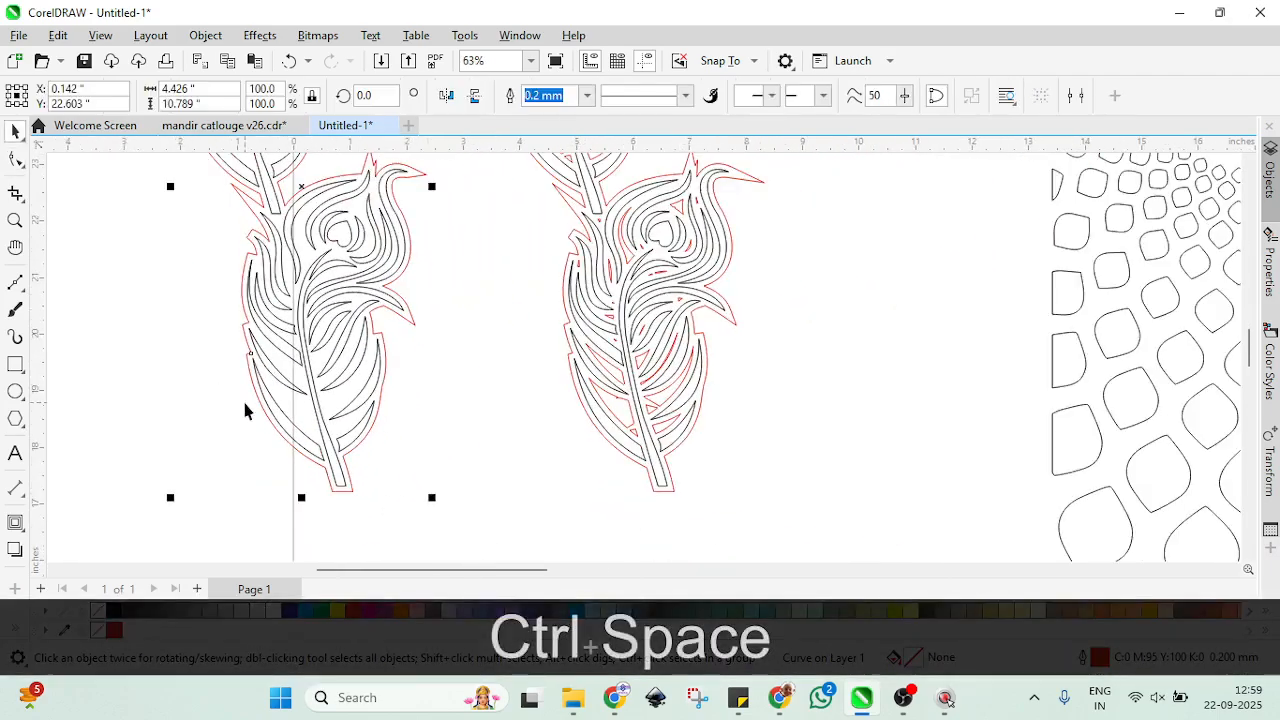
left_click(236, 430)
left_click(285, 447)
scroll(285, 443, "down", 3)
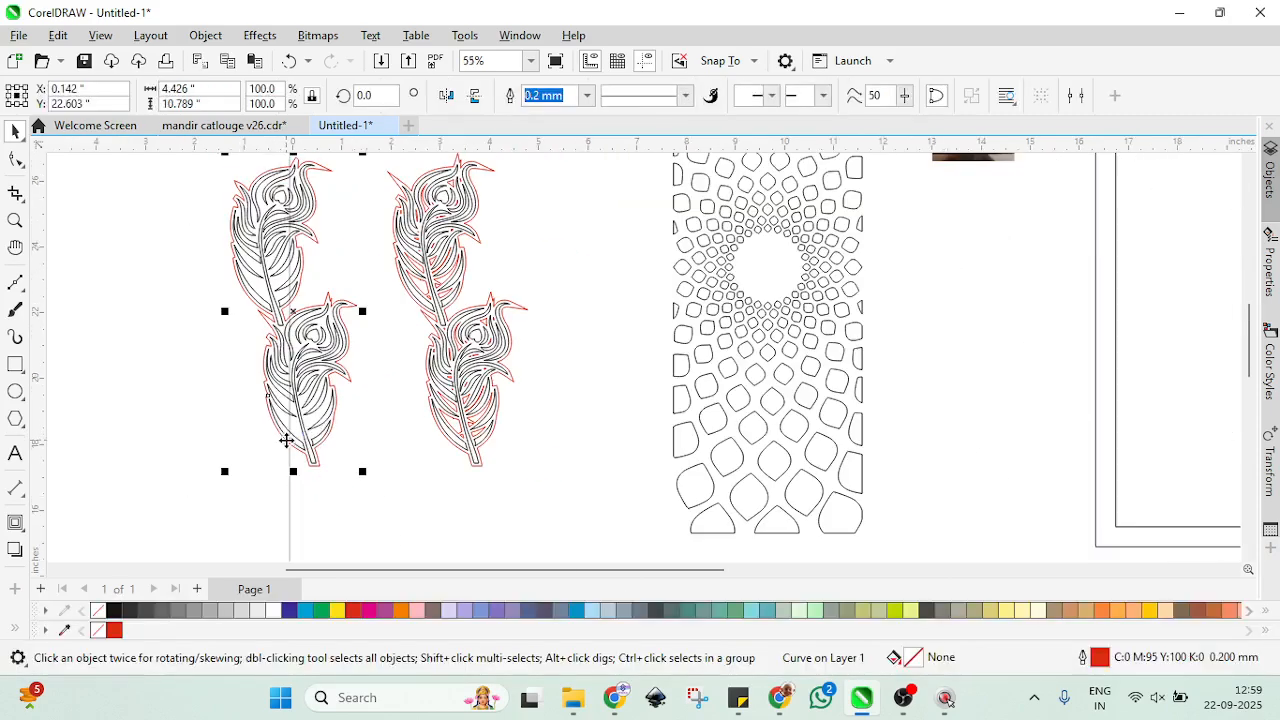
left_click_drag(294, 341, 648, 306)
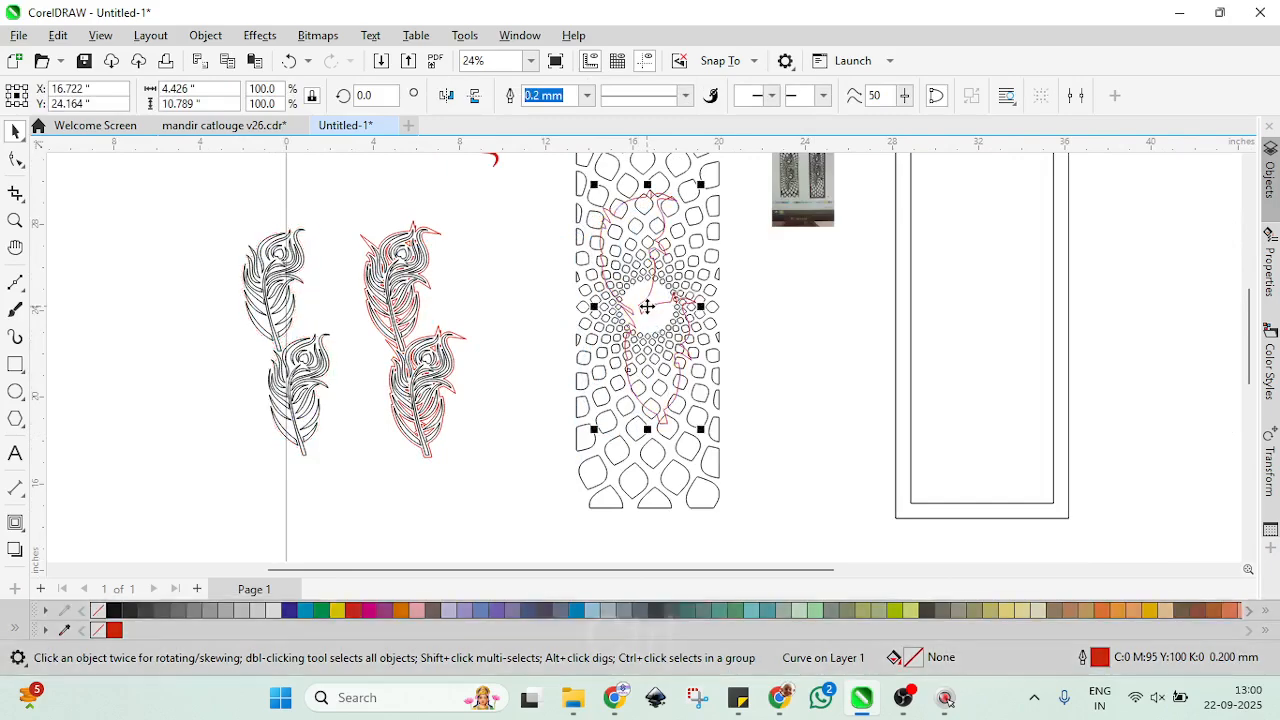
key("ctrl+z")
scroll(295, 300, "up", 1)
scroll(288, 318, "up", 3)
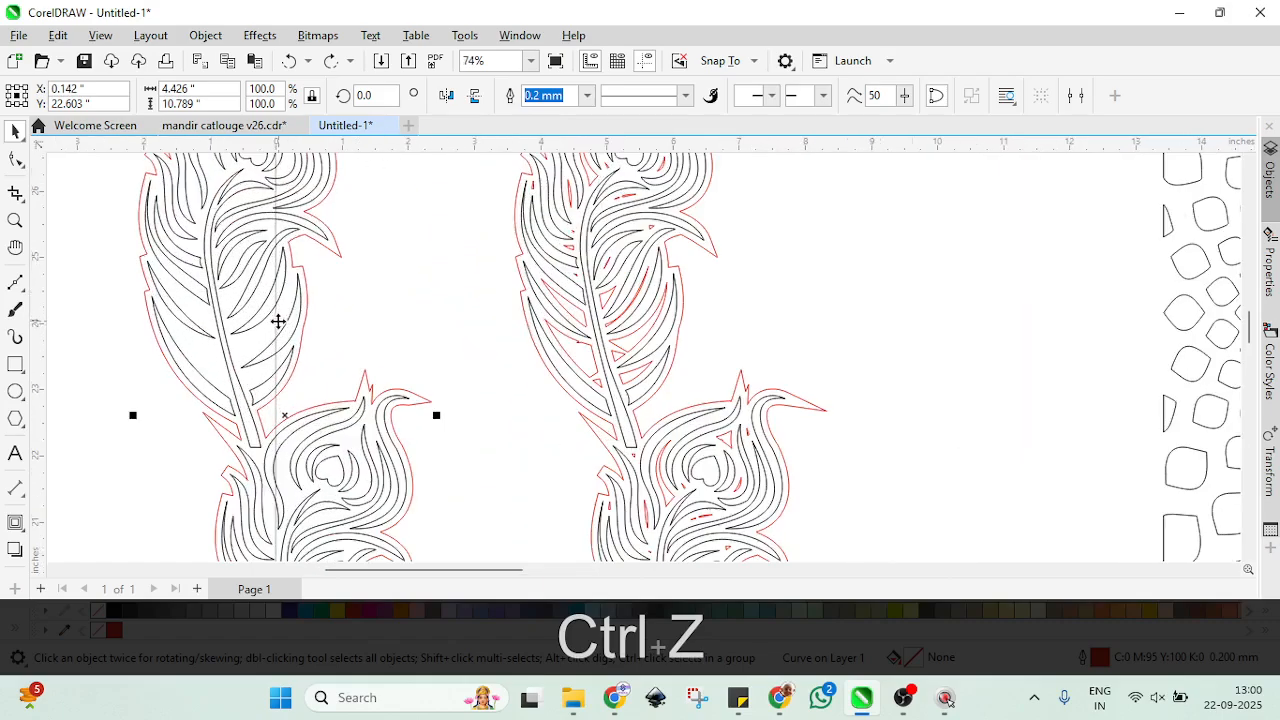
Step: Place a copy of the cleaned outline and its feathers over the upper and middle part of the lattice
scroll(272, 328, "down", 3)
left_click(234, 319, "shift")
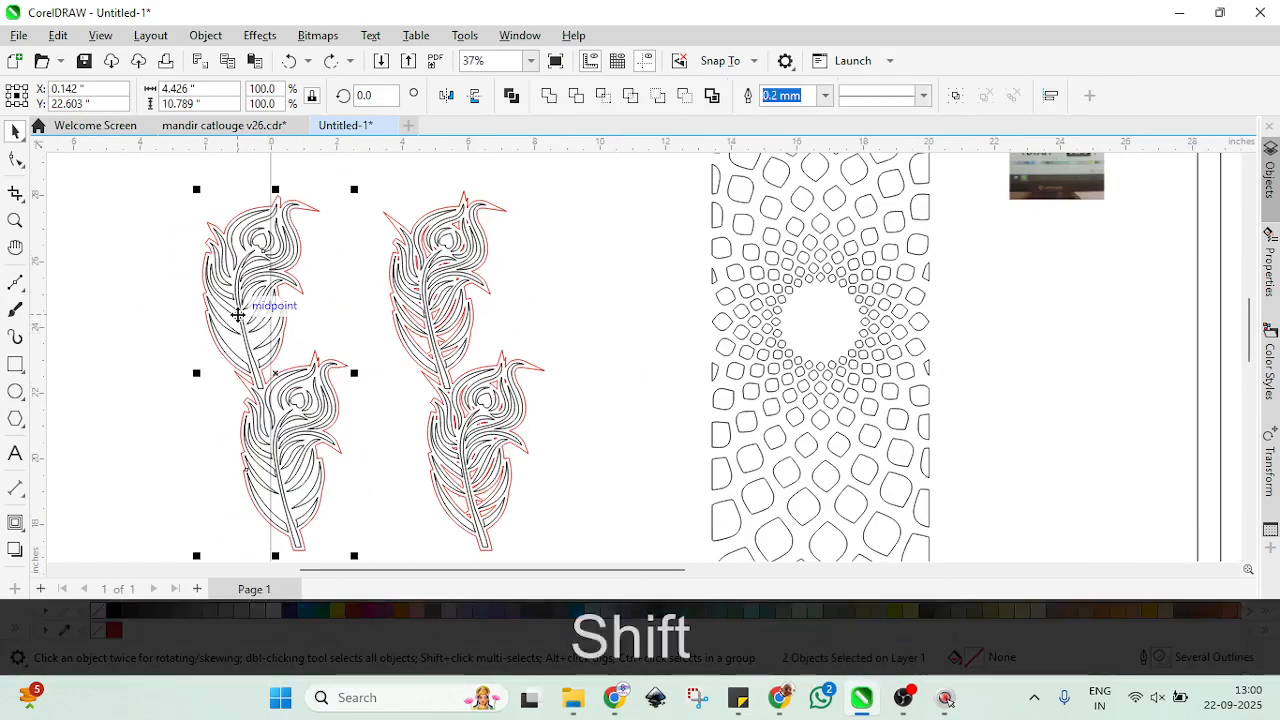
scroll(254, 321, "down", 1)
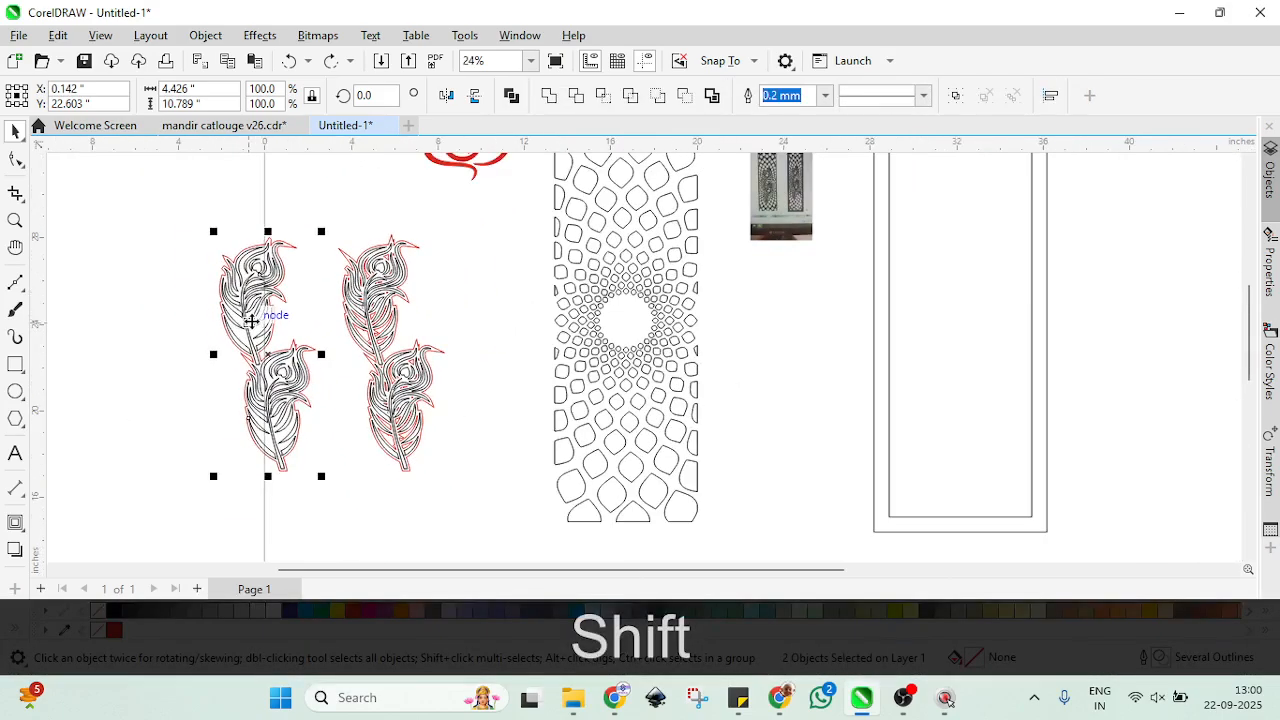
left_click_drag(613, 281, 595, 269)
scroll(640, 280, "down", 1)
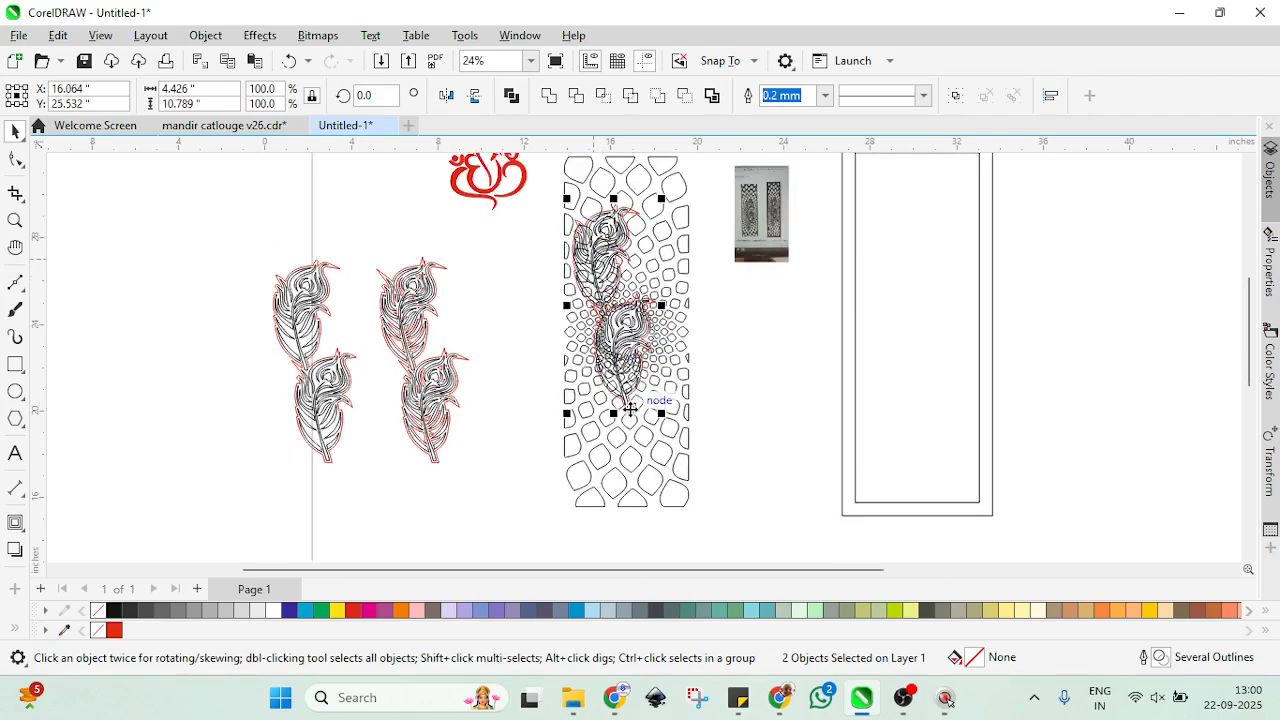
scroll(670, 288, "up", 2)
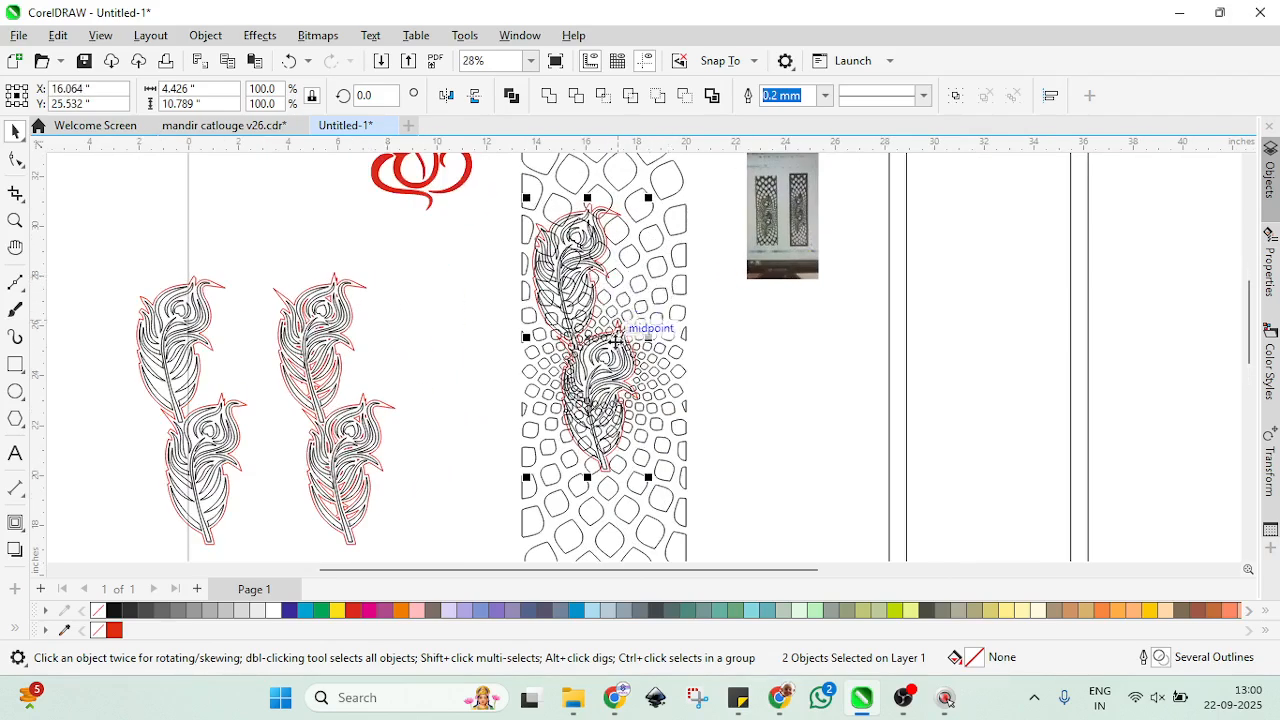
scroll(630, 380, "down", 2)
scroll(645, 457, "up", 2)
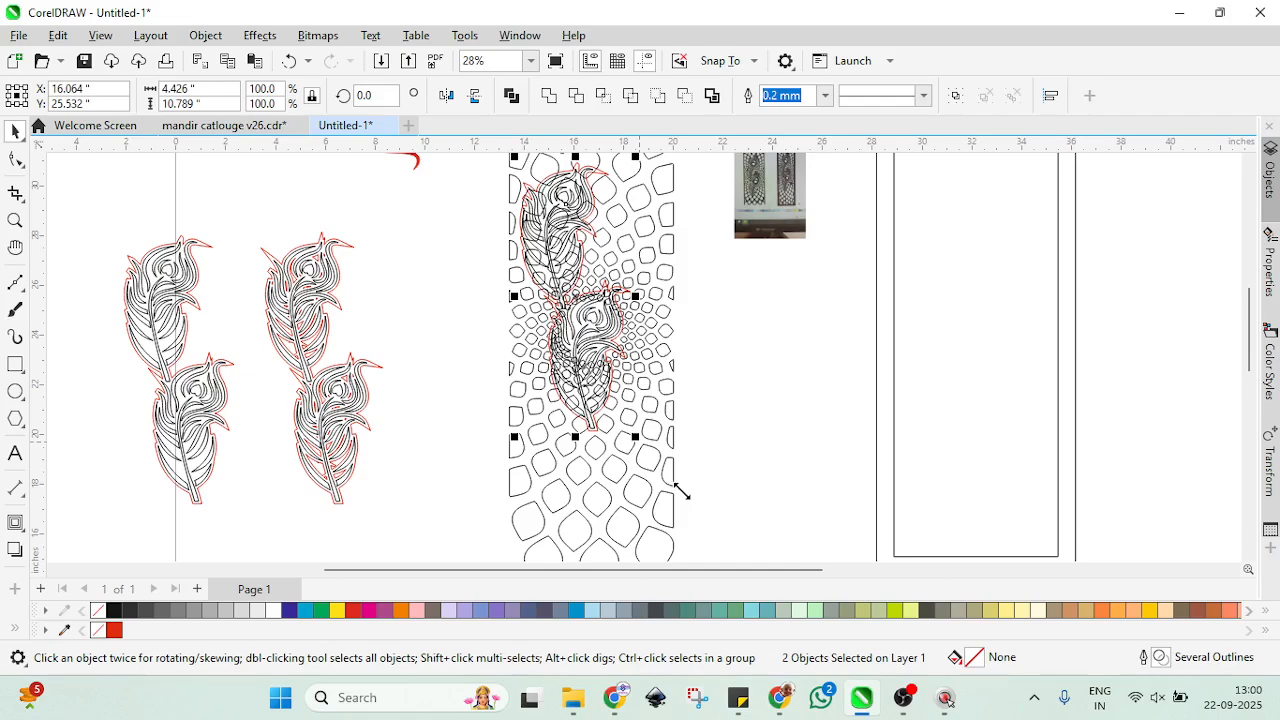
Step: Enlarge the outlined feathers on the lattice to about 5.67 × 13.82 inches and move them about 1.2 inches up
mouse_move(679, 490)
left_mouse_down()
mouse_move(677, 471)
mouse_move(686, 508)
mouse_move(687, 497)
mouse_move(672, 513)
left_mouse_up()
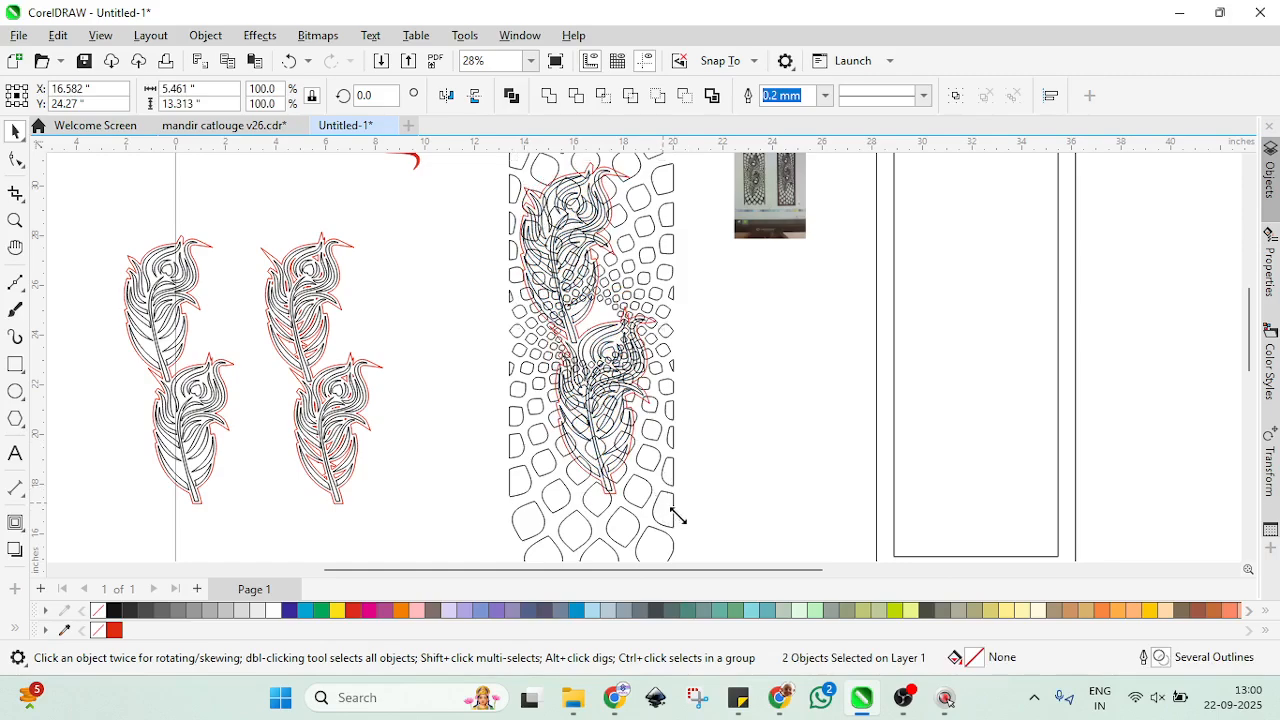
scroll(609, 338, "up", 2)
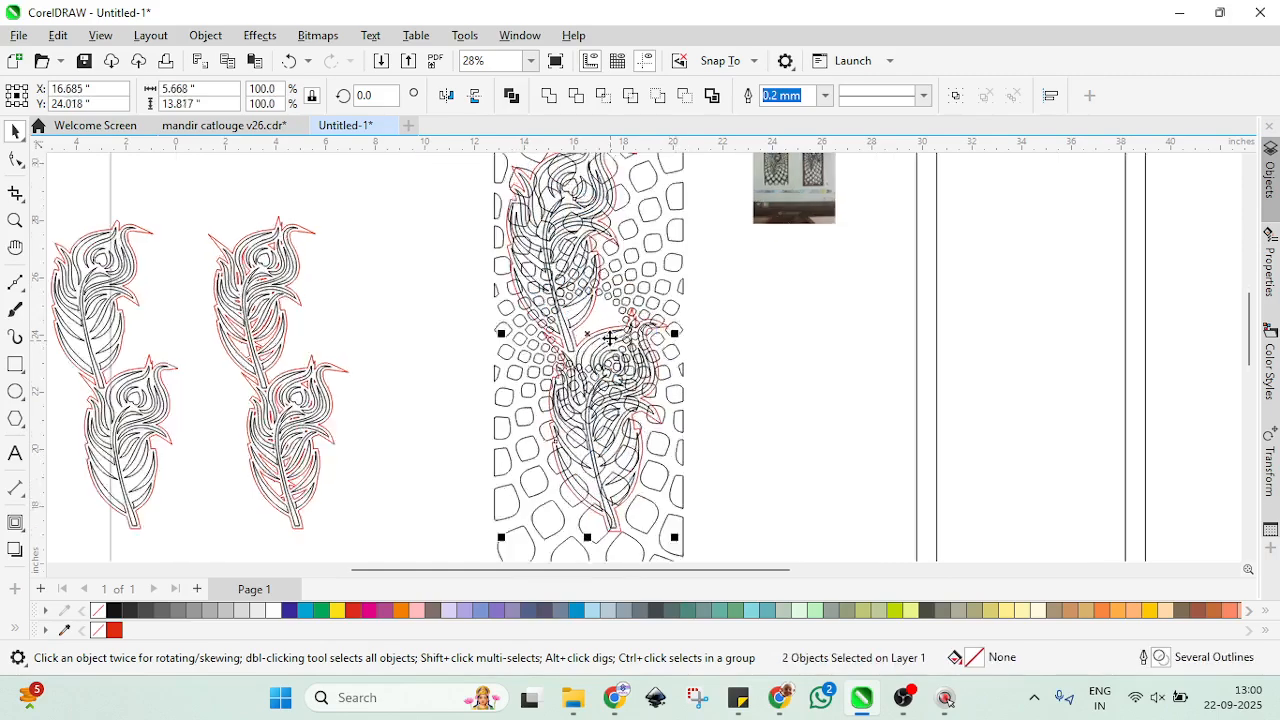
scroll(609, 338, "up", 2)
left_click_drag(629, 346, 611, 270)
scroll(682, 462, "down", 2)
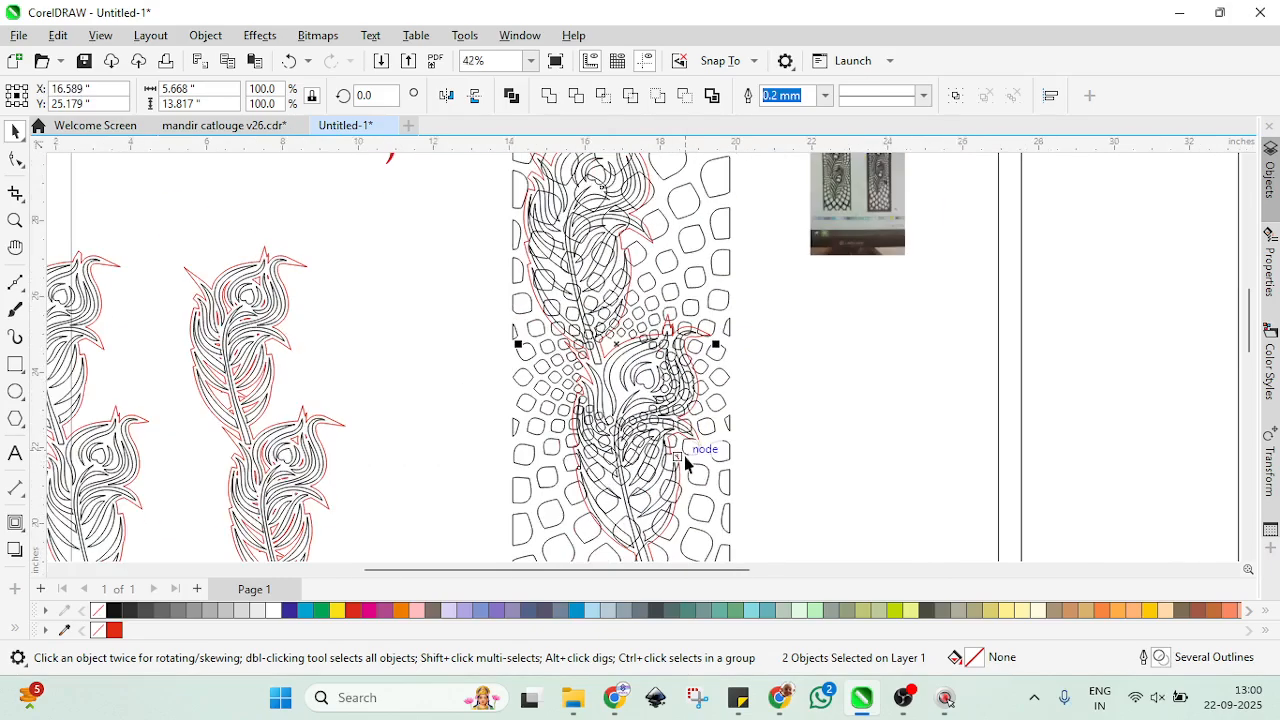
scroll(682, 462, "down", 1)
scroll(684, 412, "down", 1)
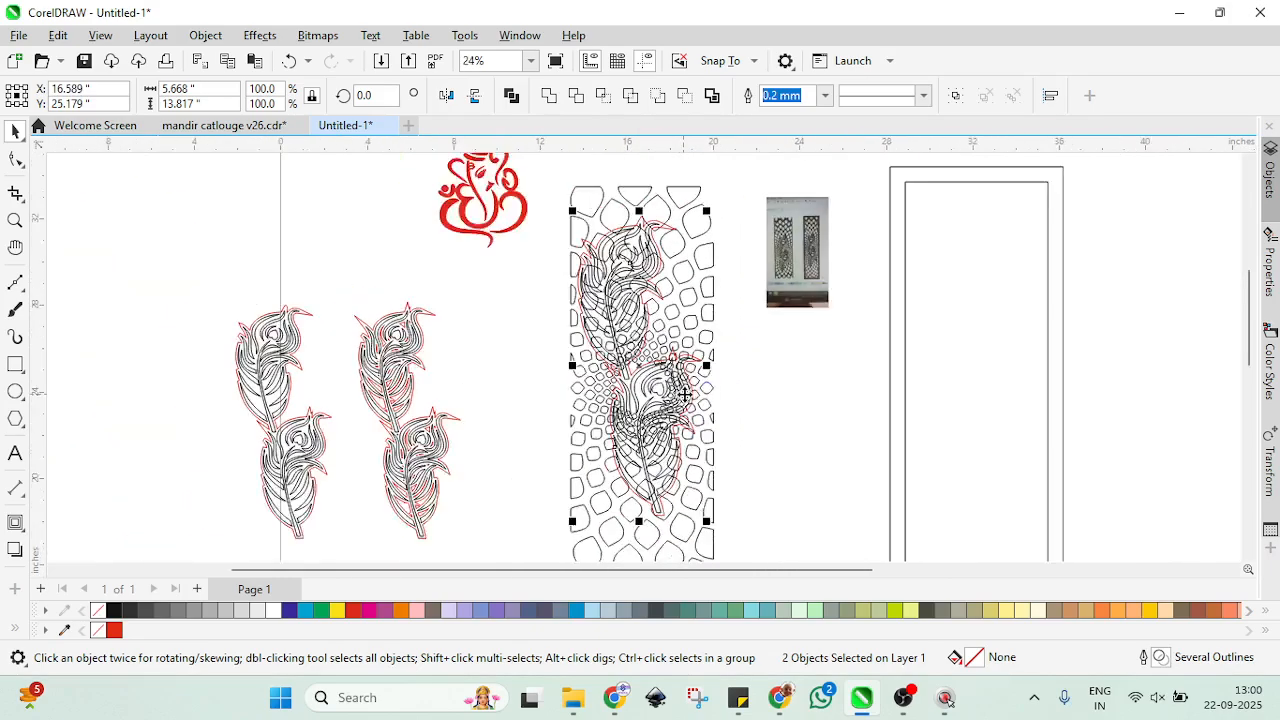
scroll(684, 418, "up", 3)
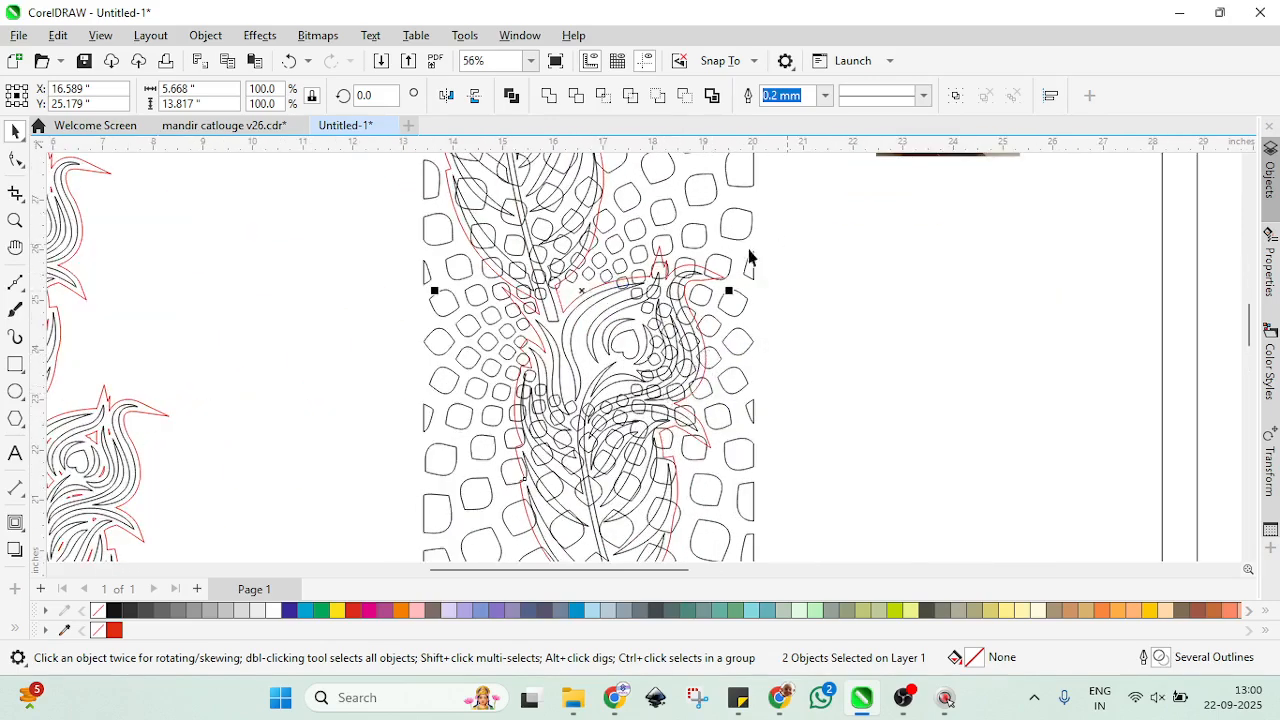
Step: Fill the red outline on the lattice with black and paste a duplicate of it in the same place
left_click(797, 343)
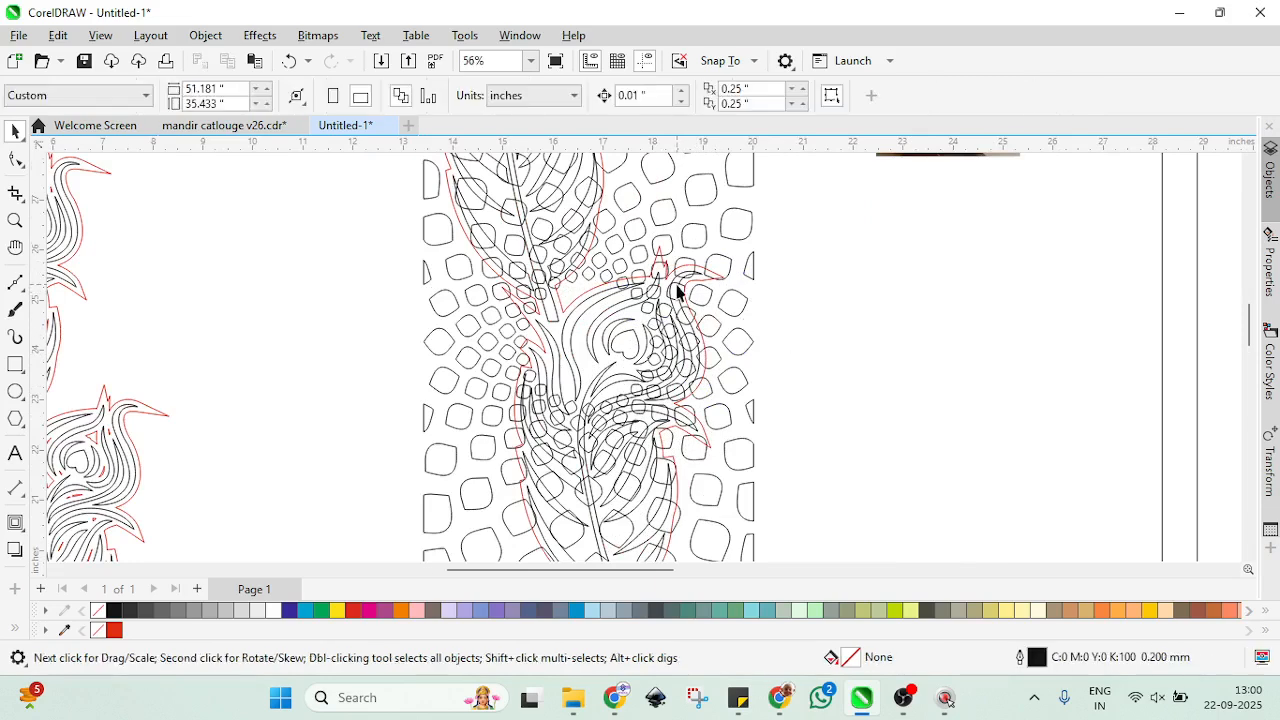
scroll(697, 292, "up", 2)
left_click(698, 288)
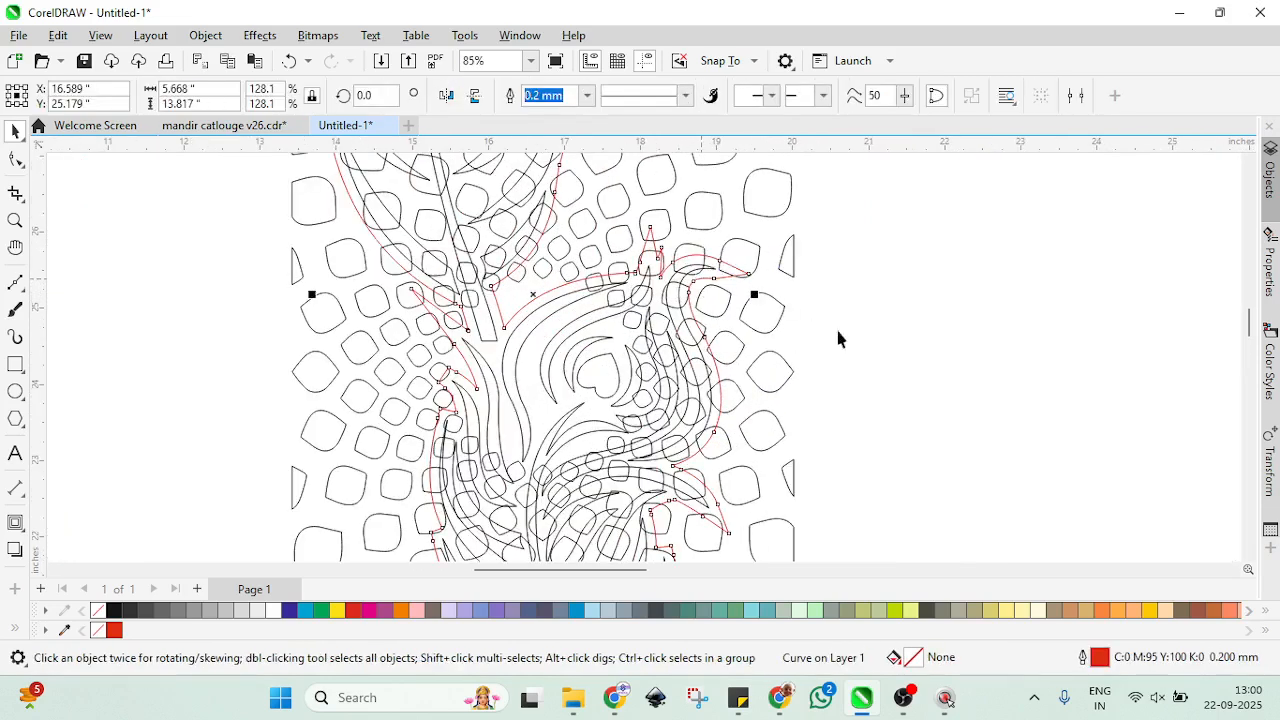
left_click(112, 608)
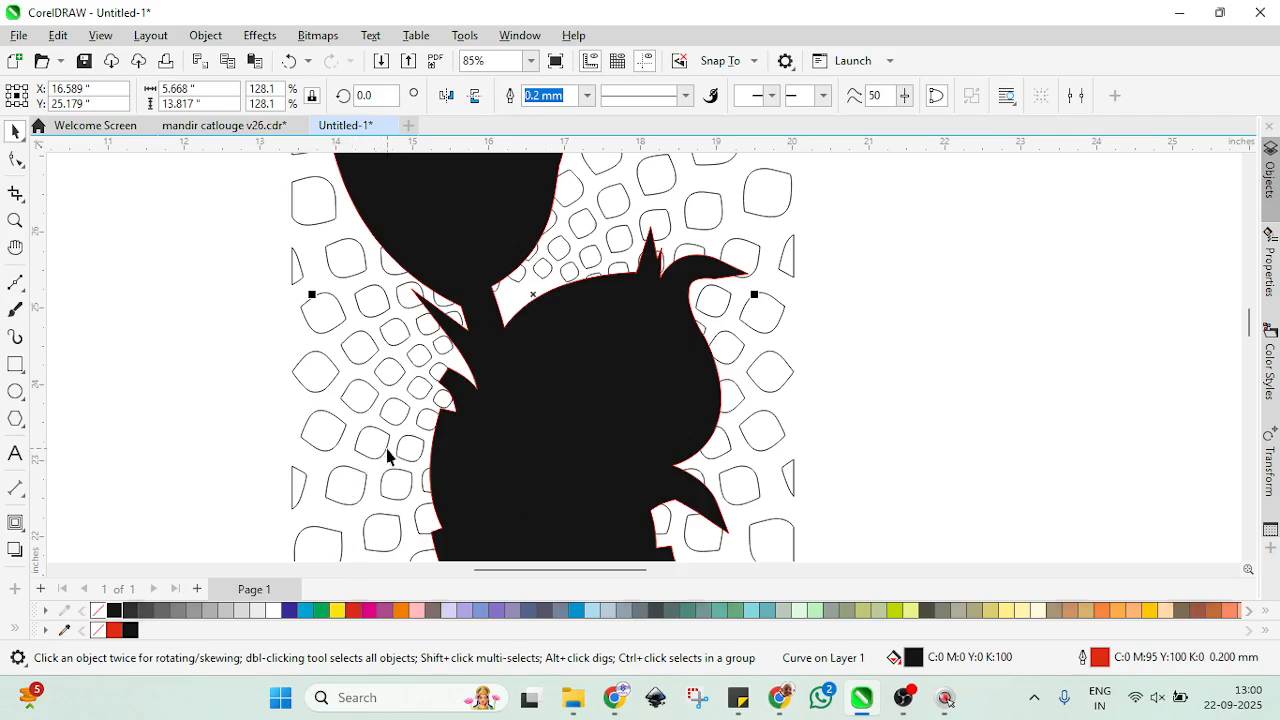
key("ctrl+c")
key("ctrl+v")
scroll(580, 390, "down", 1)
scroll(582, 386, "down", 1)
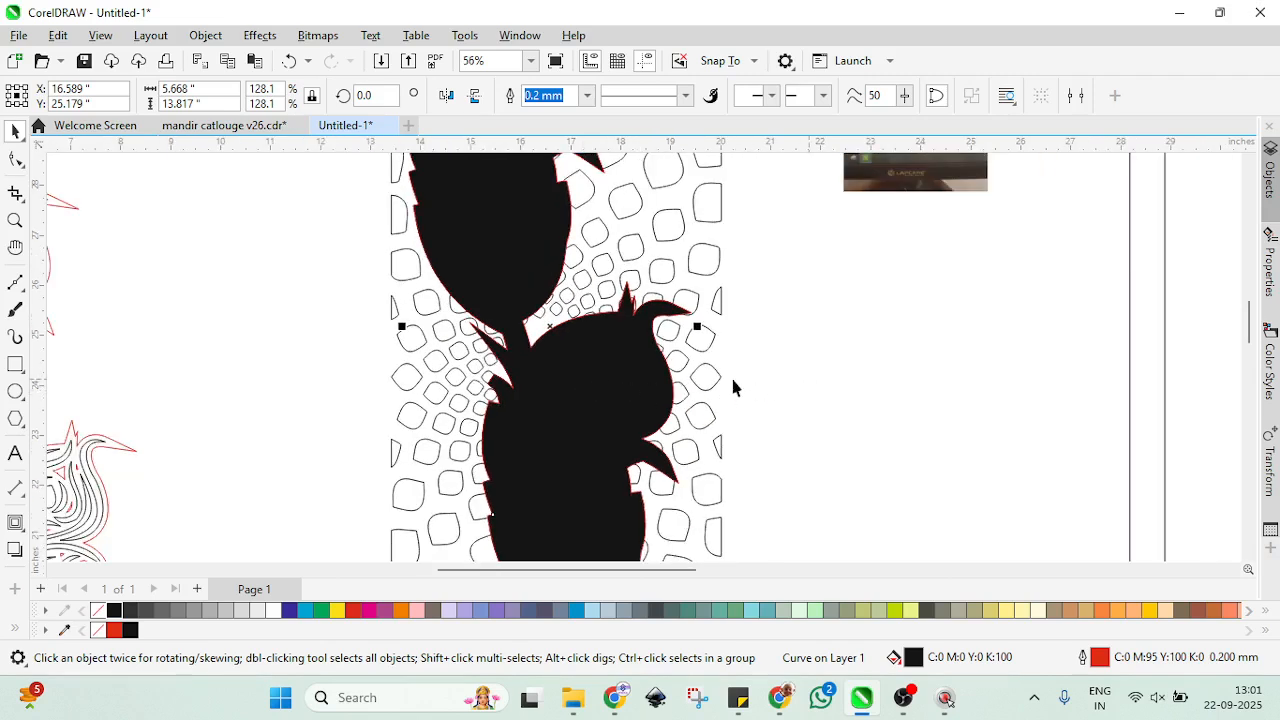
Step: Cut the black feather silhouette out of the lattice behind it using Back minus front
key("Escape")
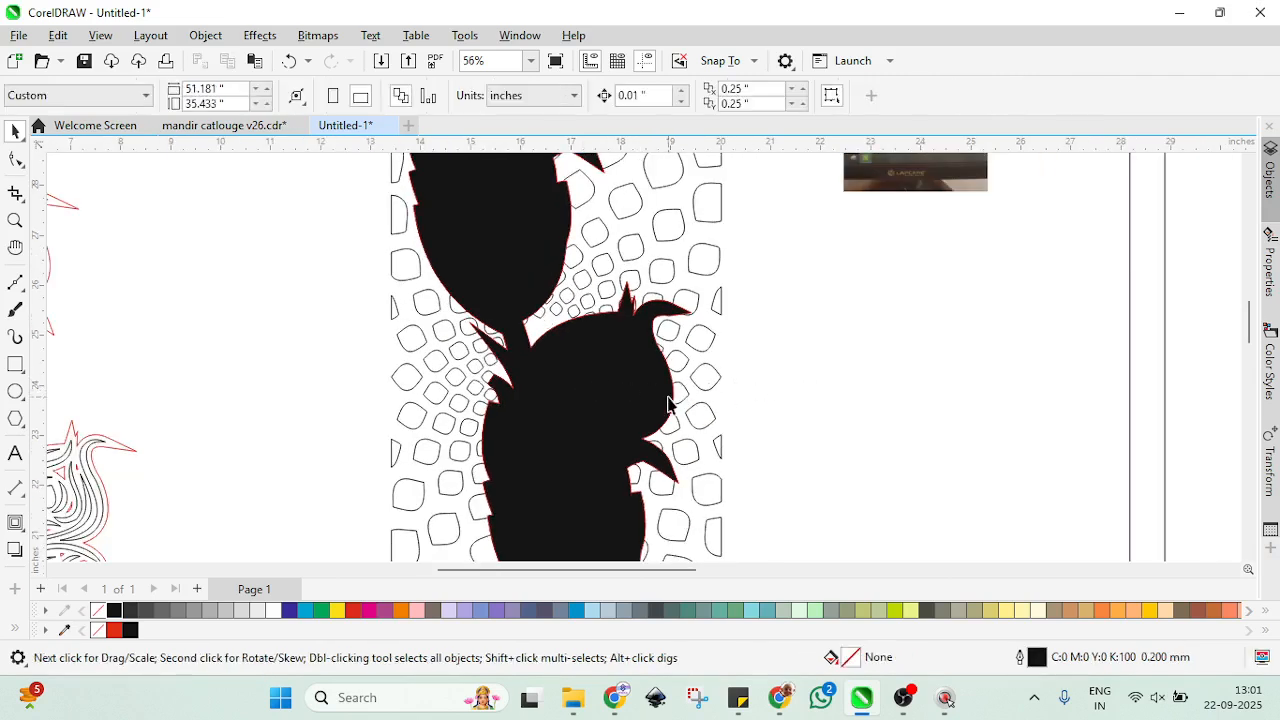
left_click(668, 404)
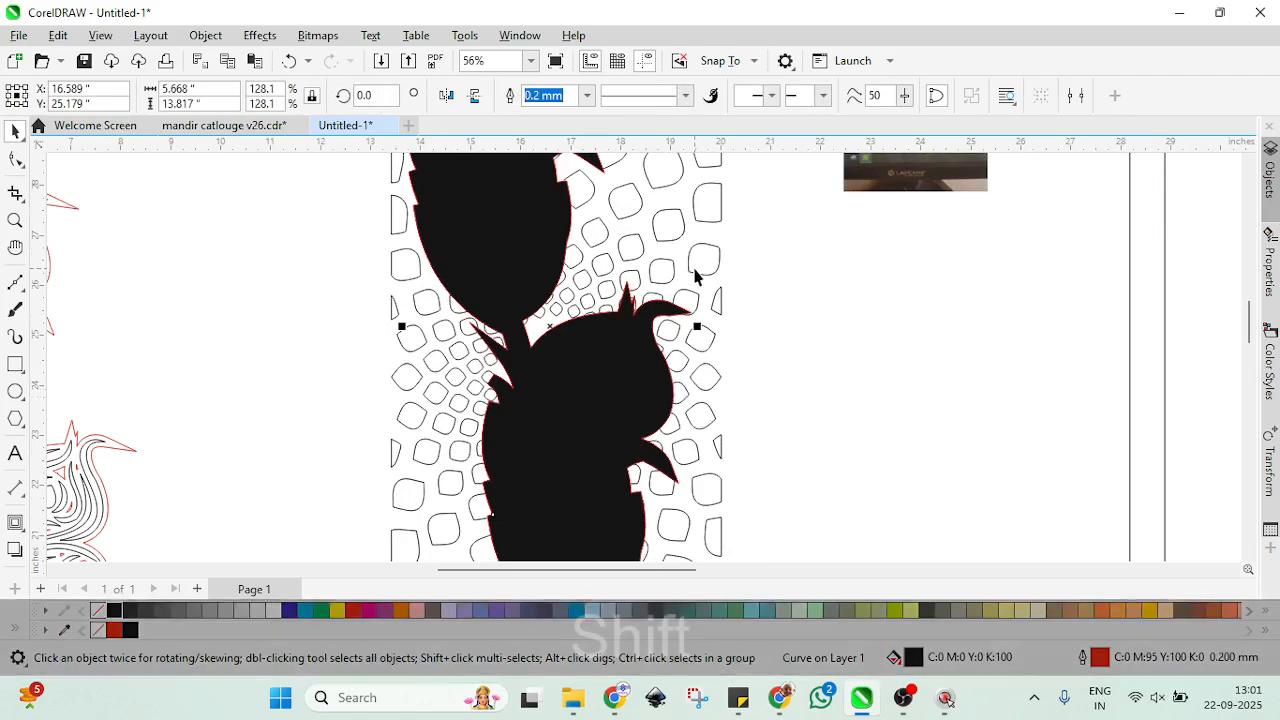
left_click(697, 271, "shift")
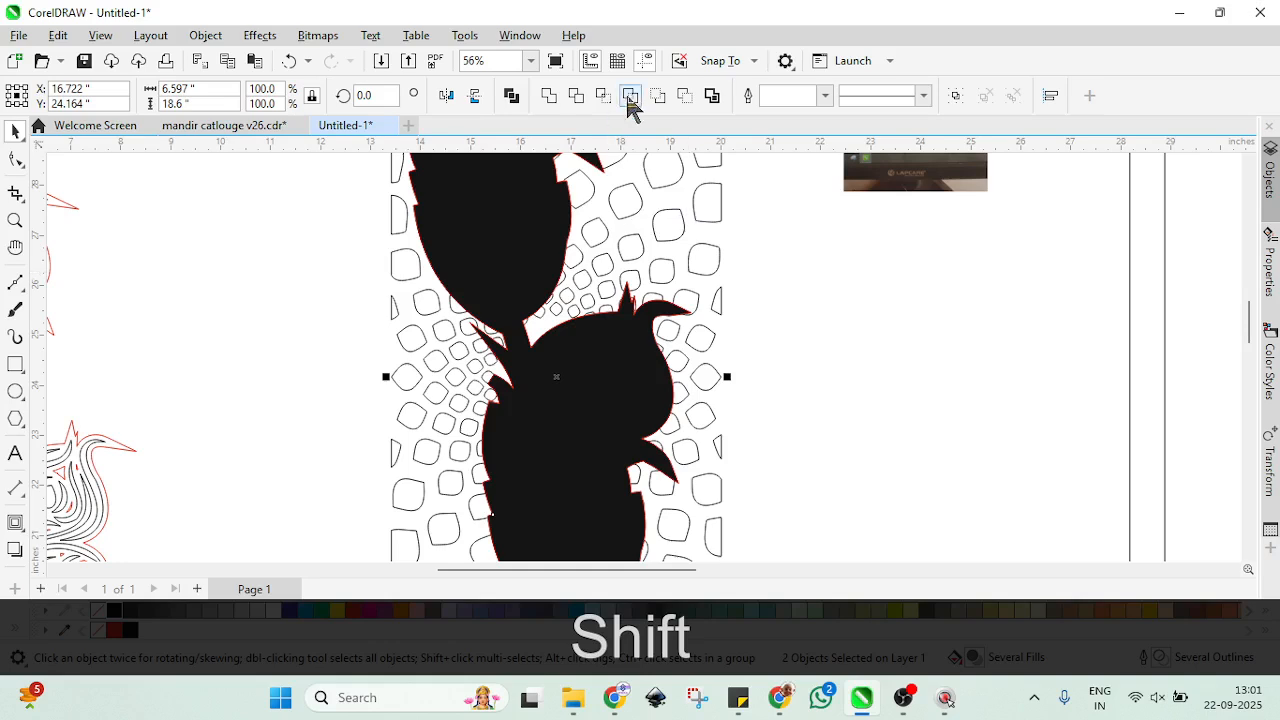
left_click(684, 96)
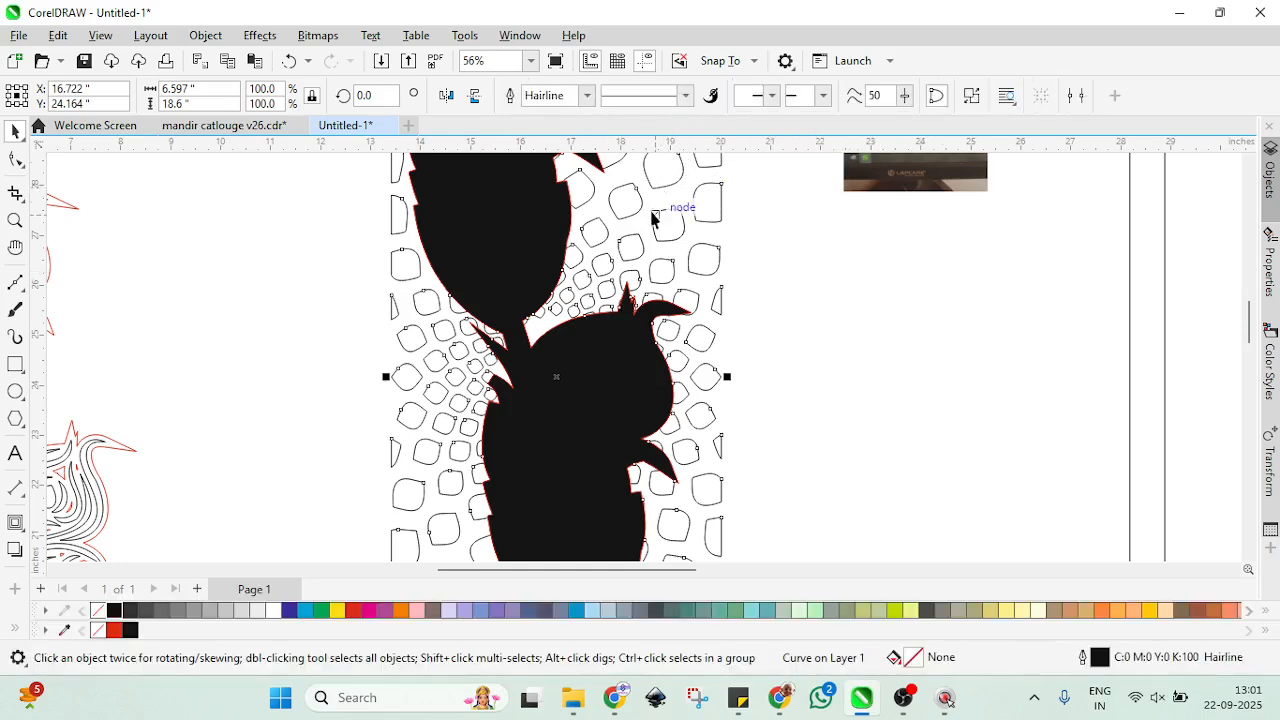
scroll(640, 254, "down", 2)
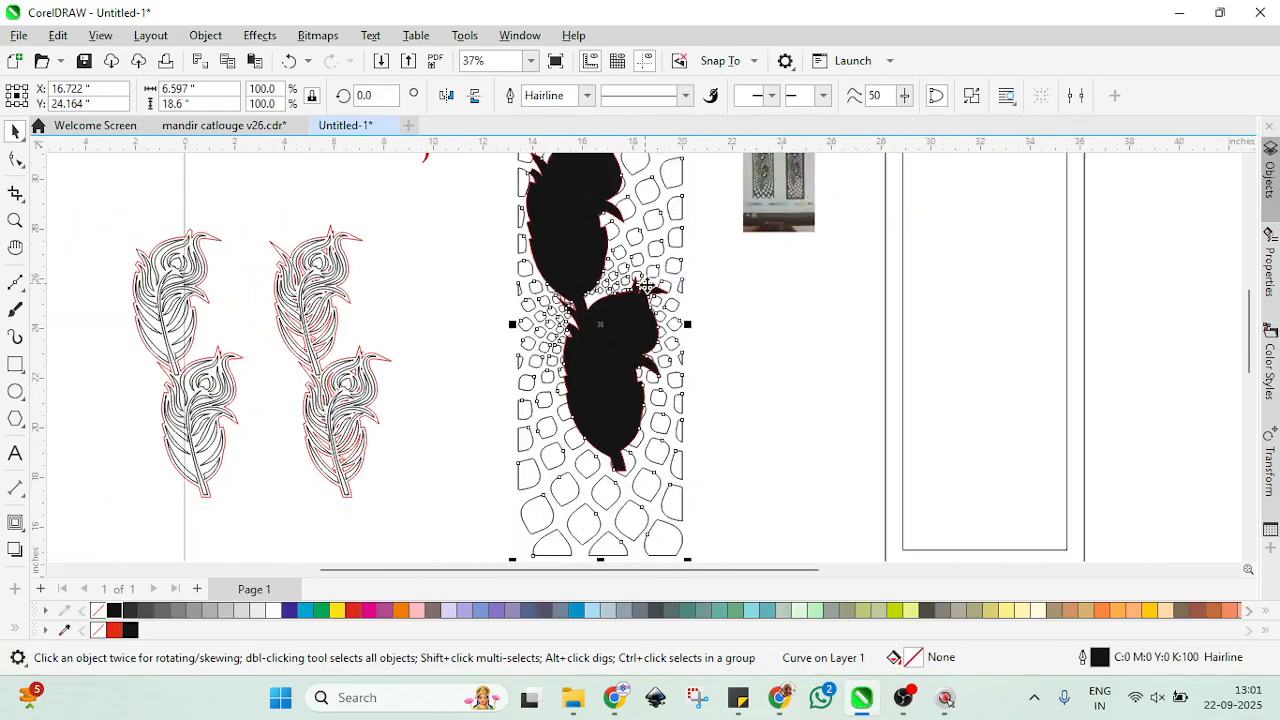
scroll(644, 258, "down", 1)
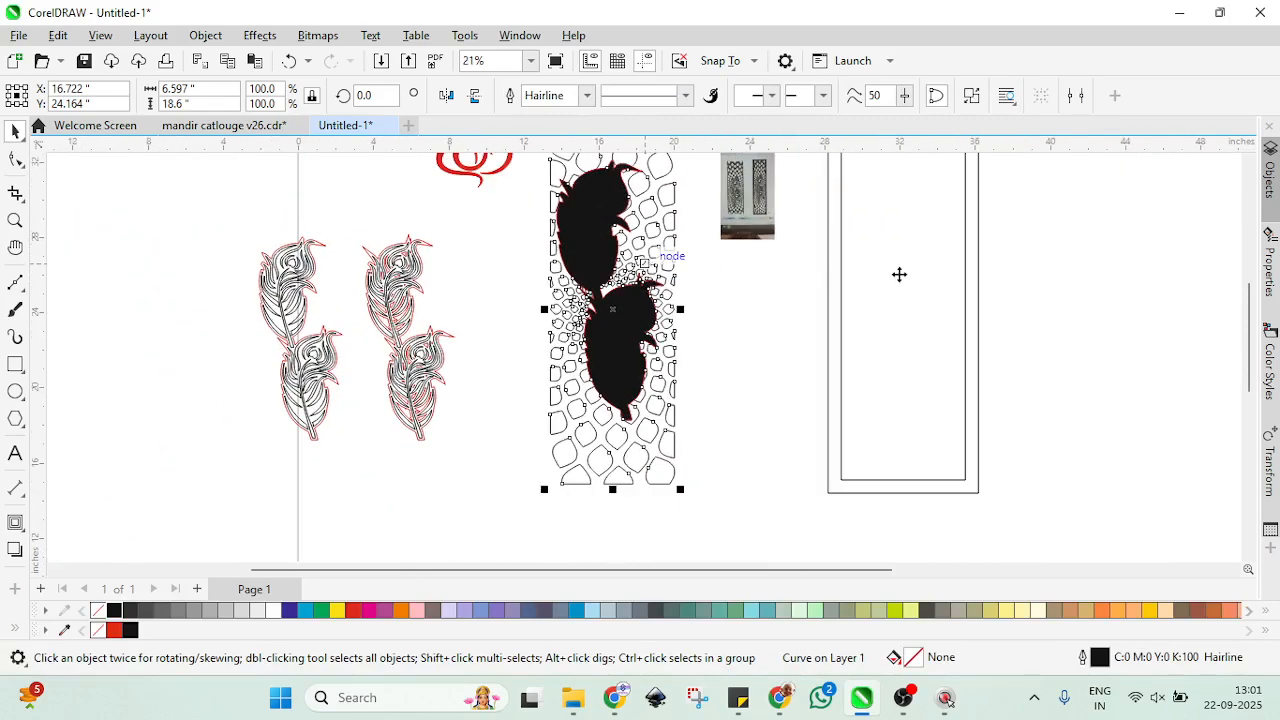
left_click_drag(899, 274, 906, 286)
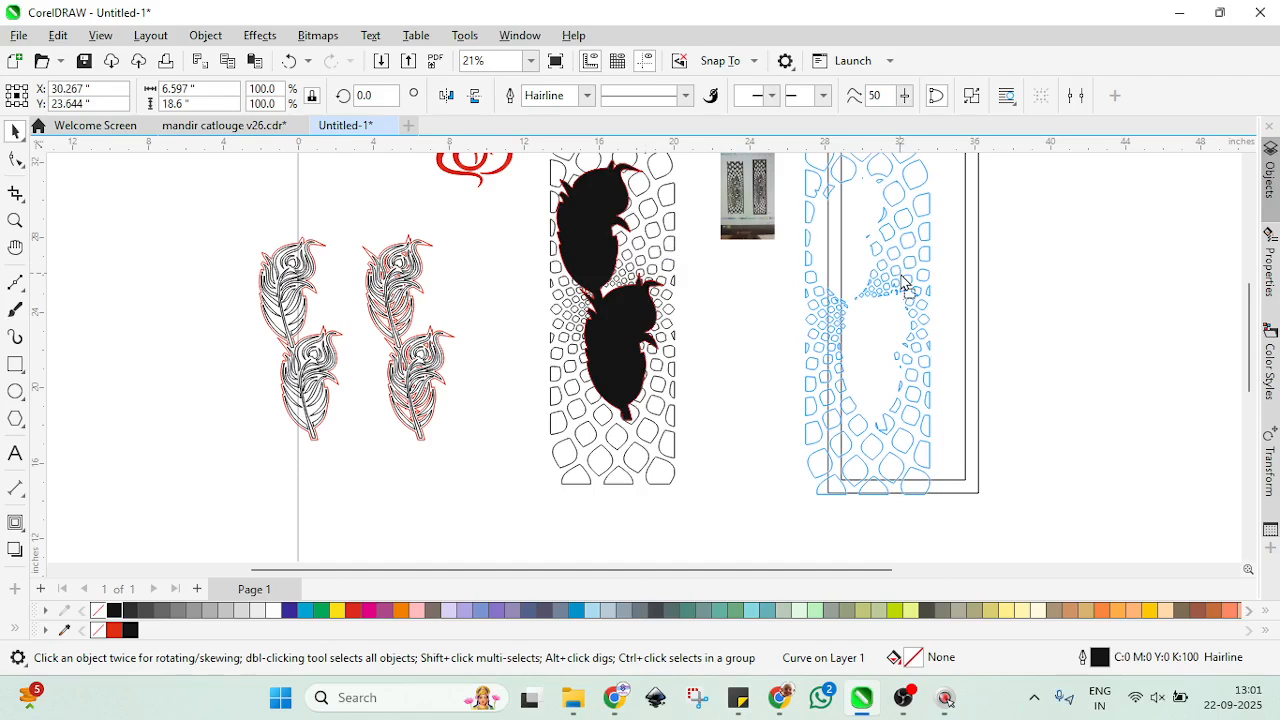
left_click_drag(906, 286, 900, 272)
key("ctrl+z")
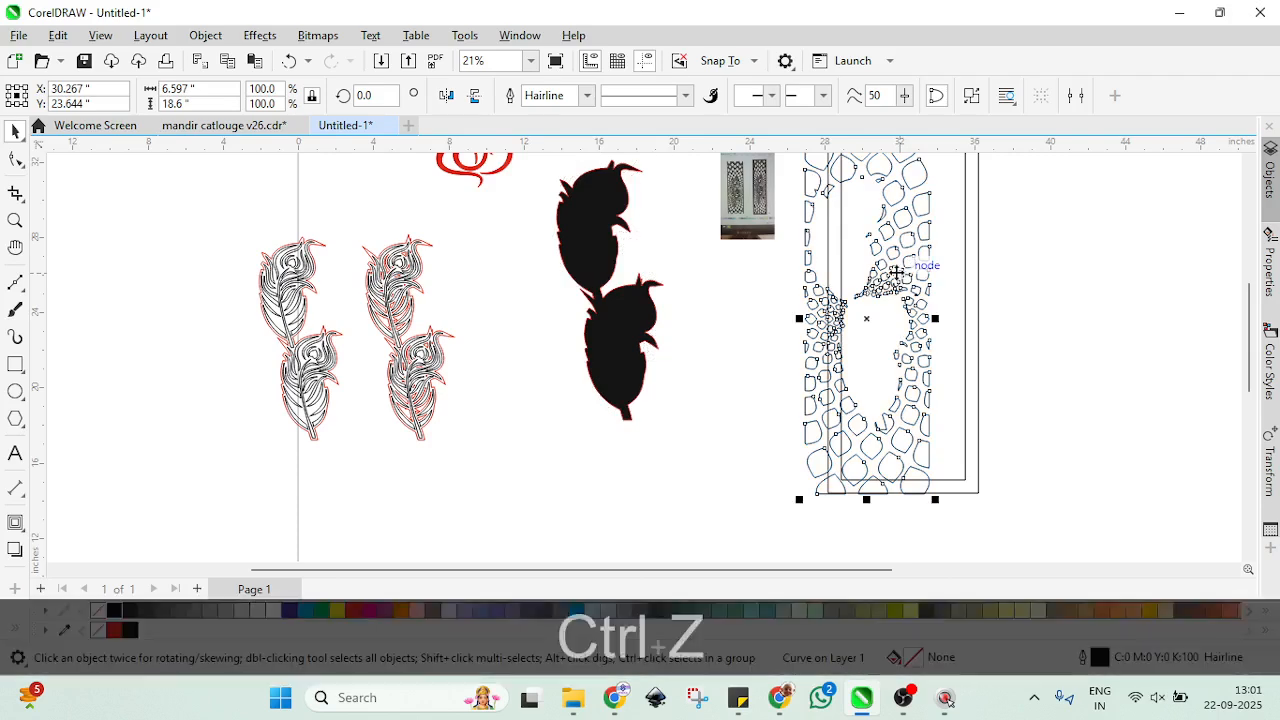
Step: Remove the black fill from the feather silhouette on the lattice
scroll(766, 282, "up", 1)
left_click(768, 323)
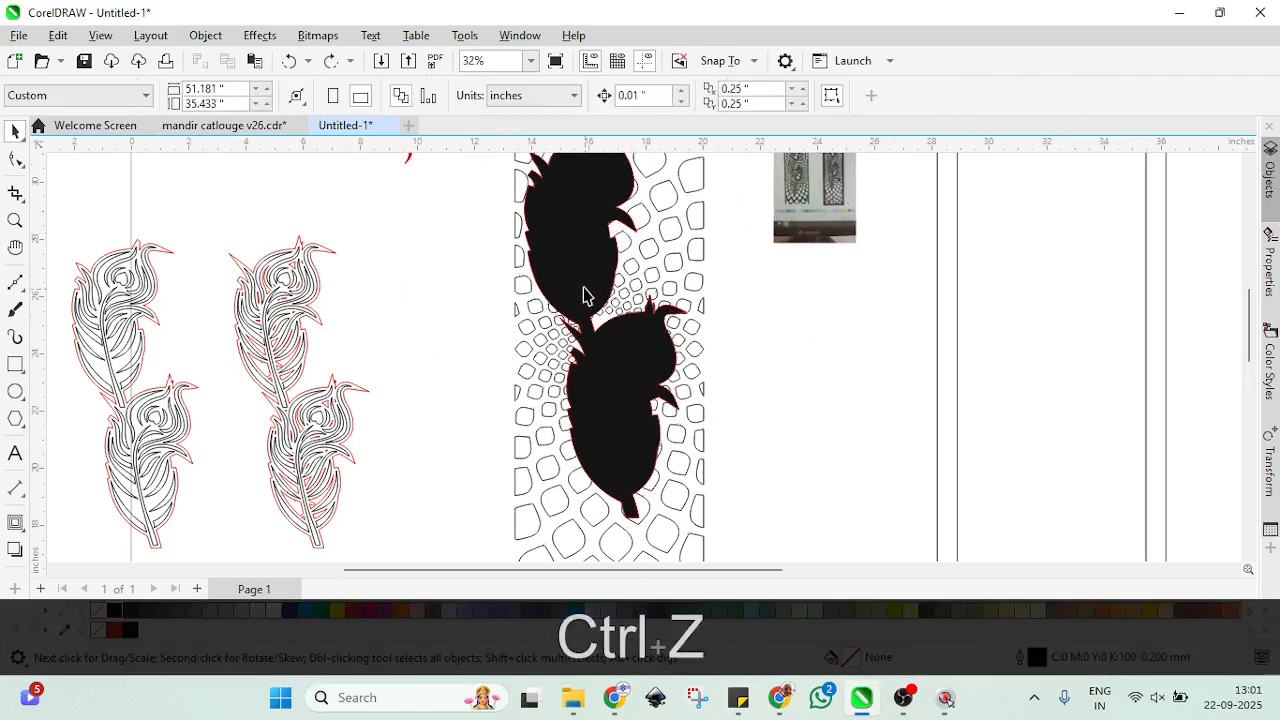
left_click(586, 296)
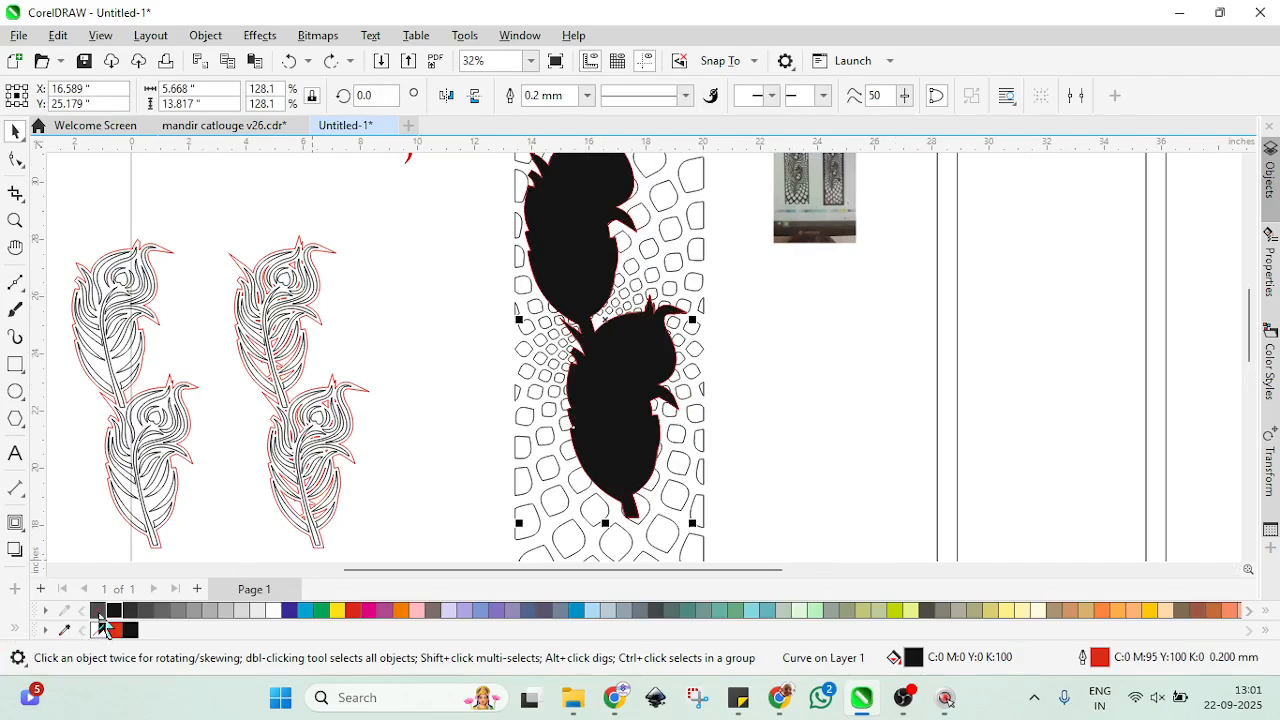
left_click(99, 612)
Step: Delete the red outline surrounding the stacked feathers on the lattice
scroll(555, 310, "up", 3)
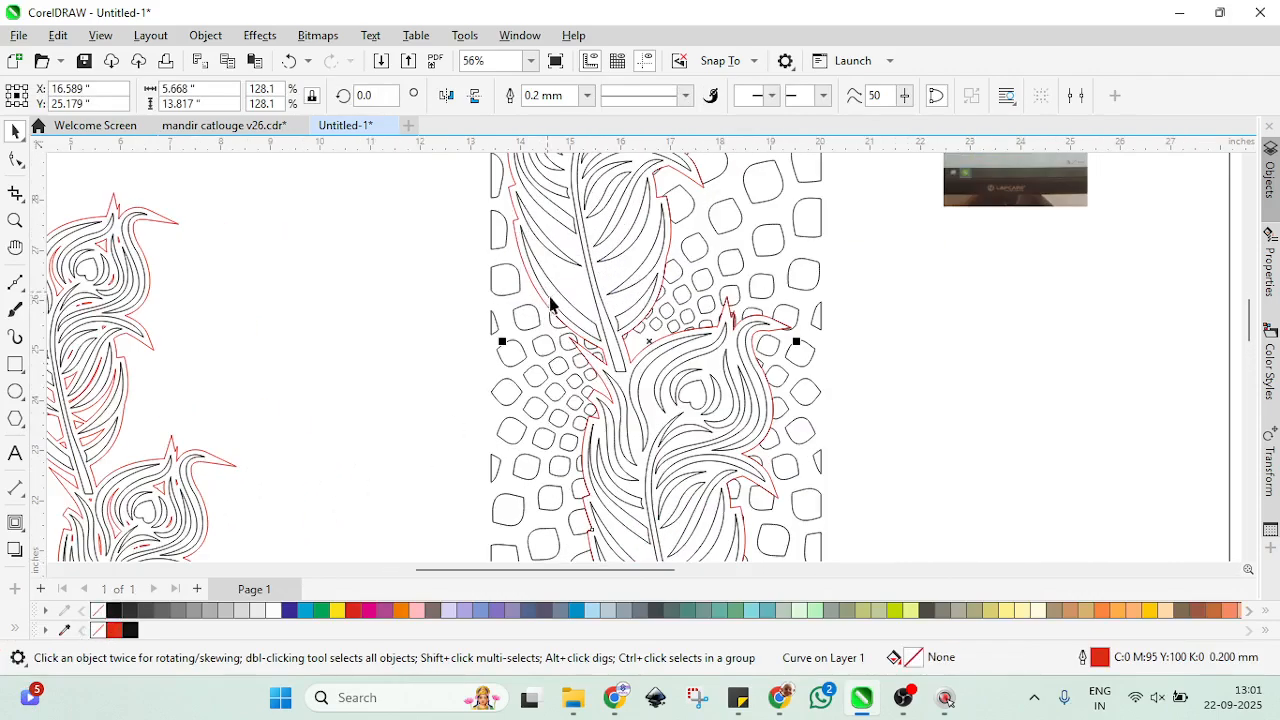
scroll(610, 365, "up", 3)
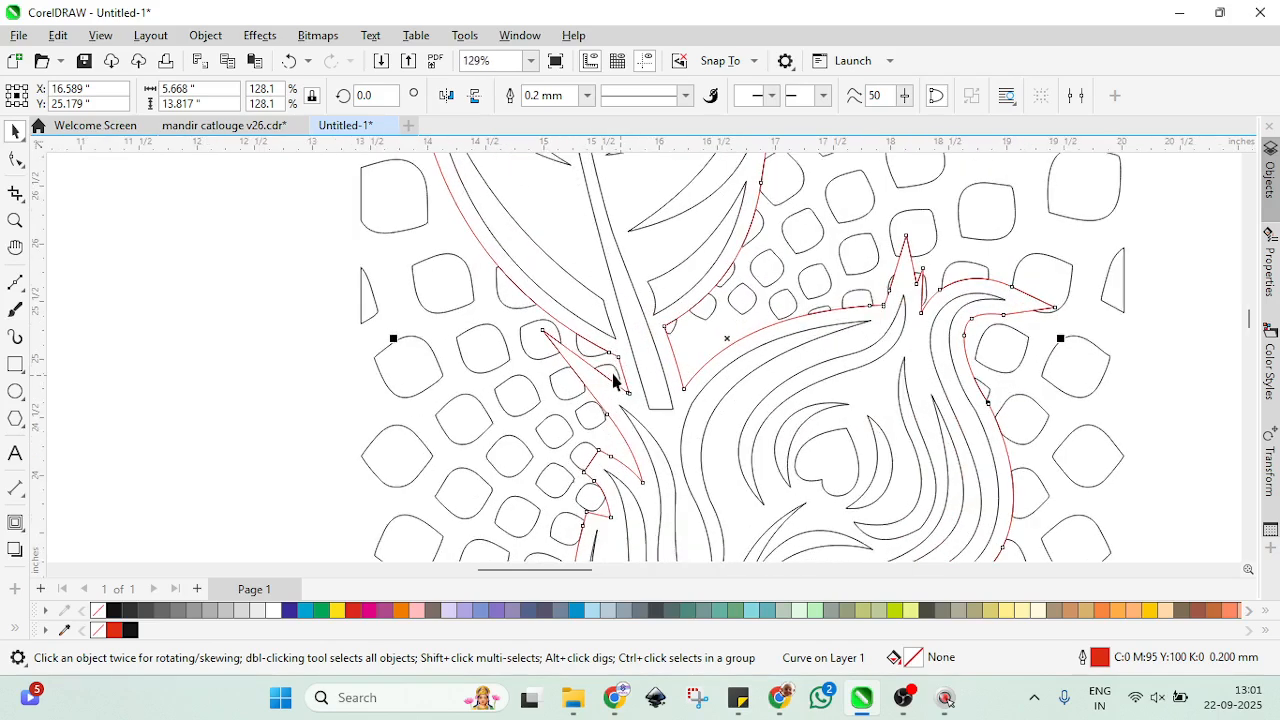
left_click(230, 340)
scroll(530, 339, "up", 1)
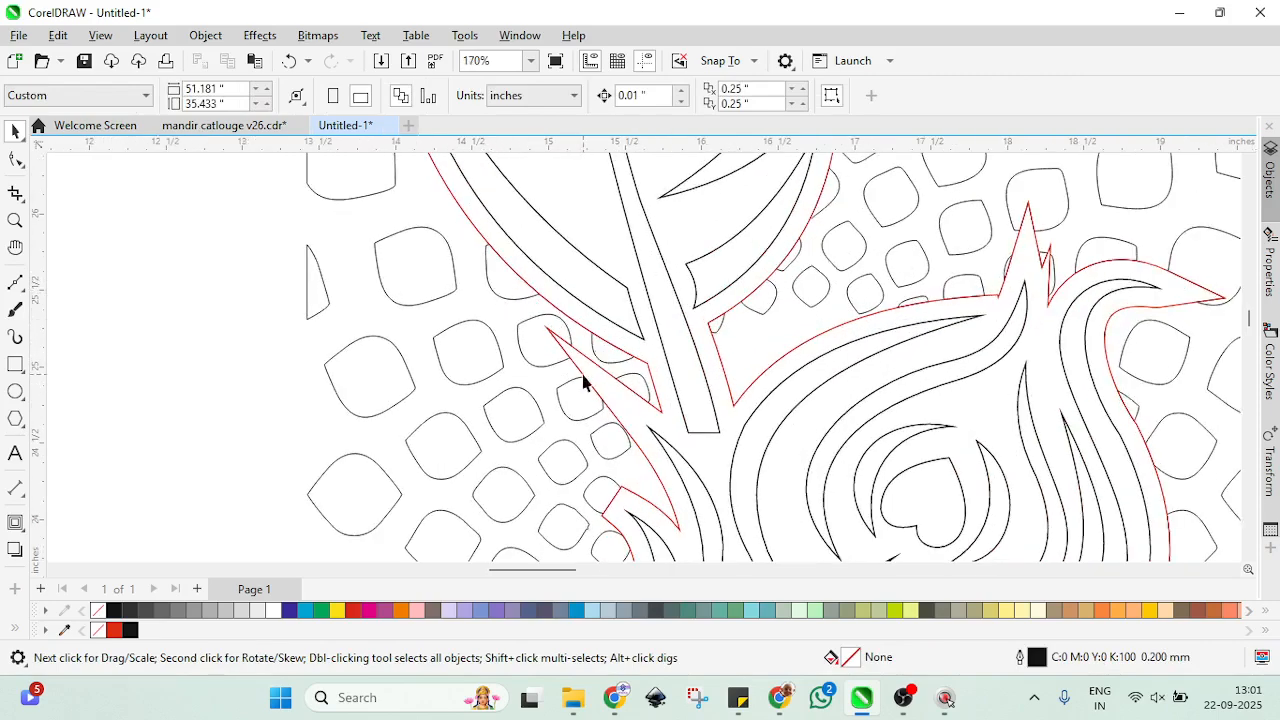
scroll(584, 381, "up", 3)
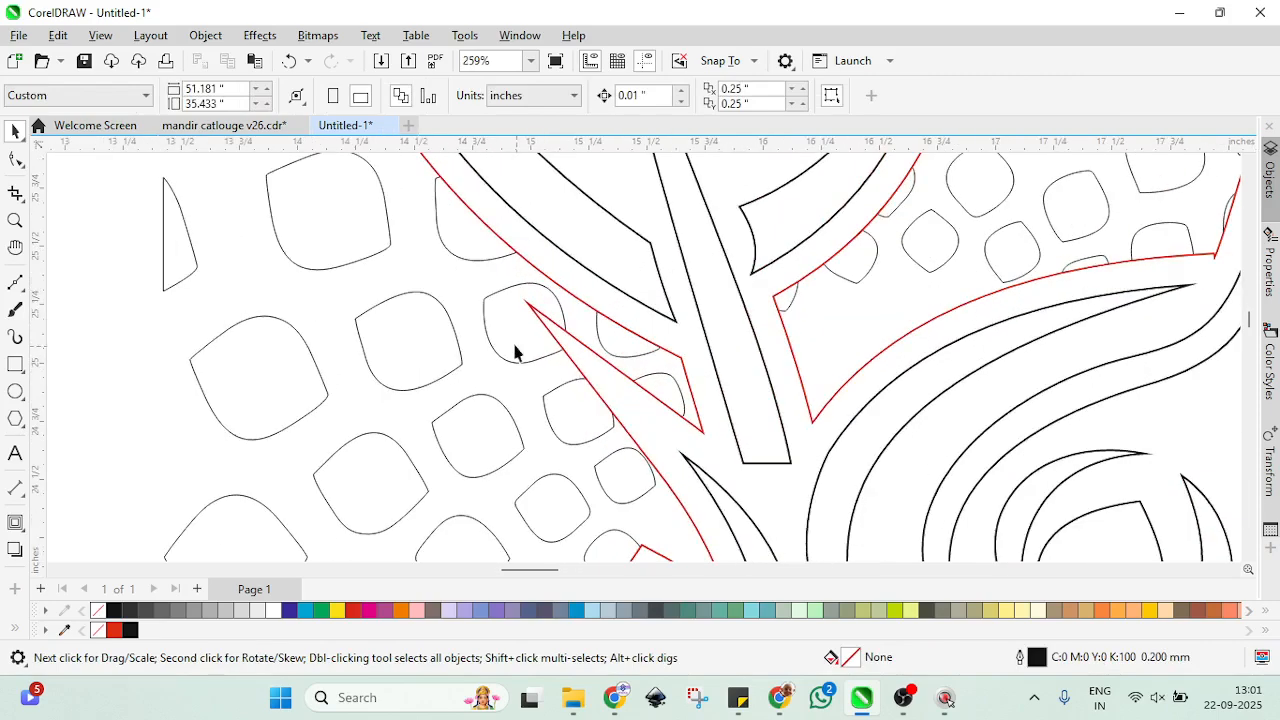
left_click(679, 362)
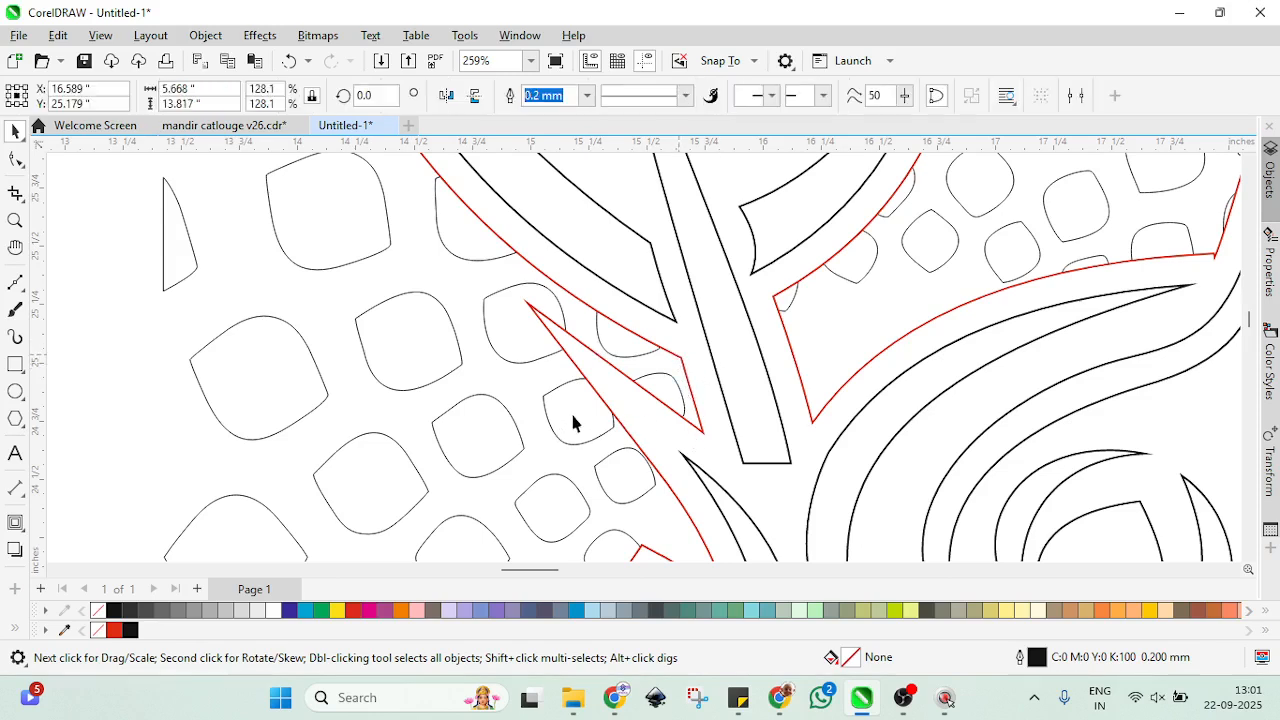
scroll(655, 420, "down", 6)
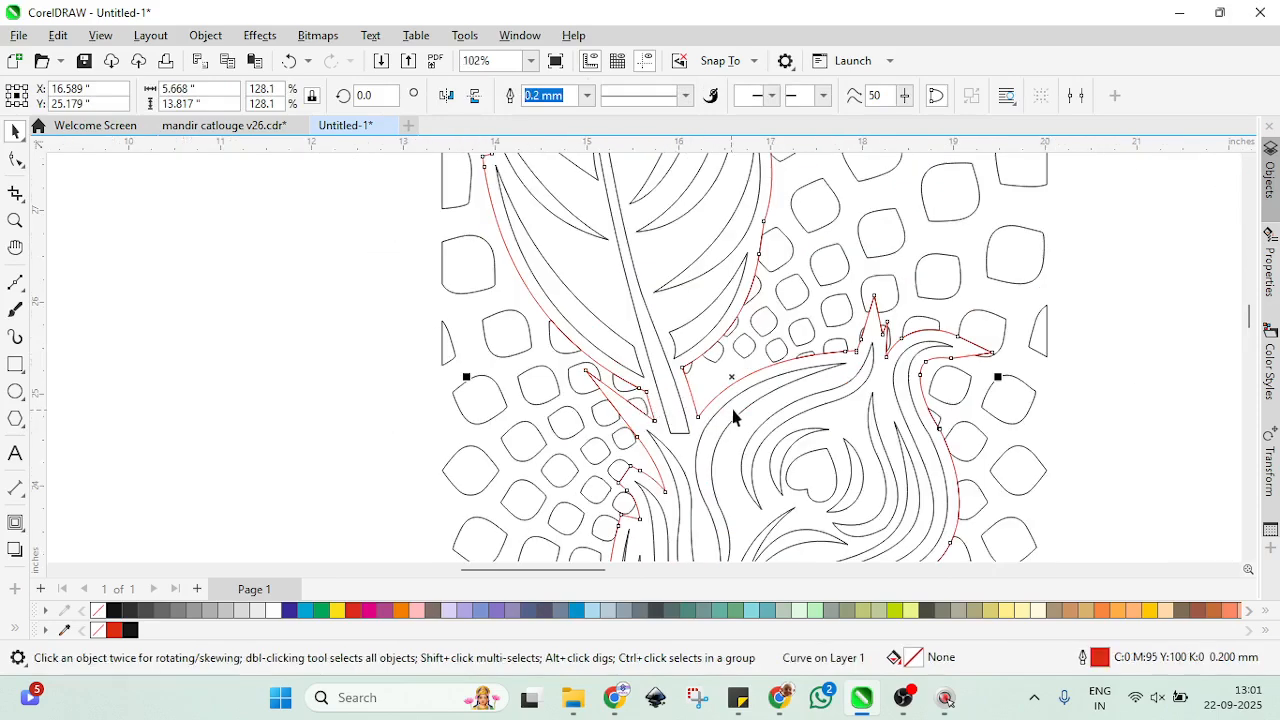
scroll(694, 383, "up", 2)
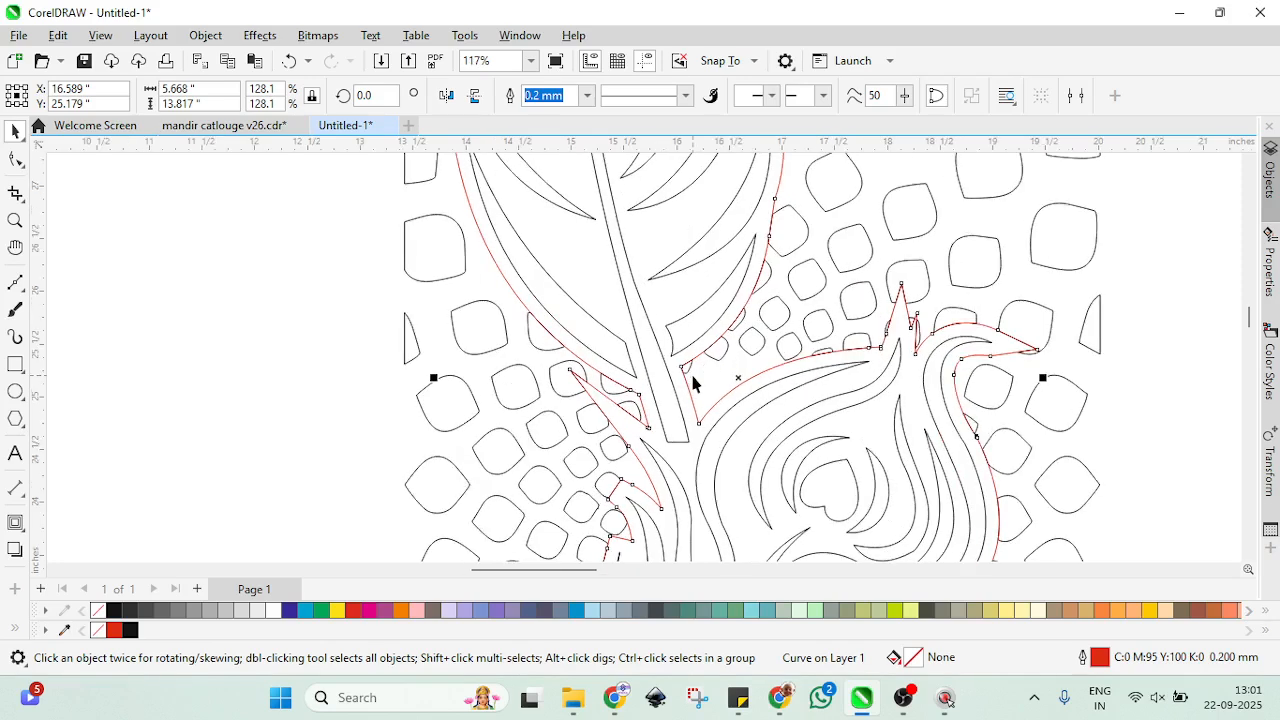
key("Delete")
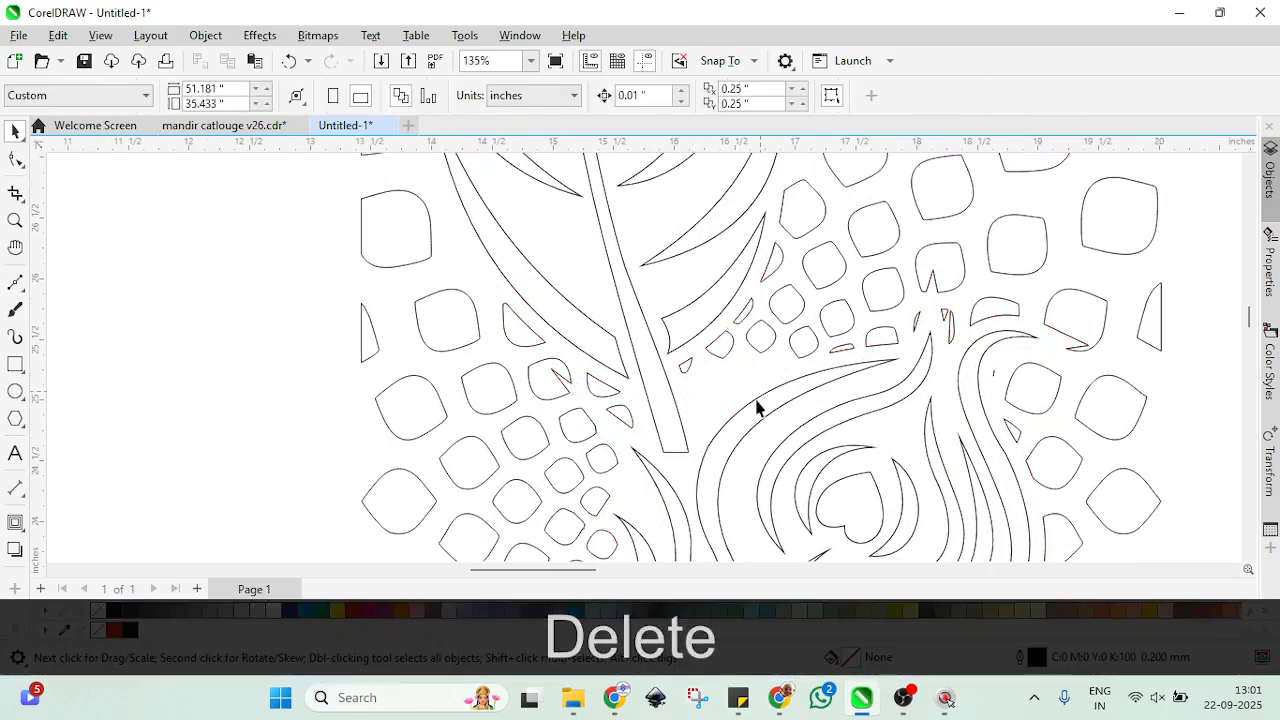
Step: Combine the stacked black-line feathers and the surrounding lattice cells into a single curve
scroll(757, 407, "down", 5)
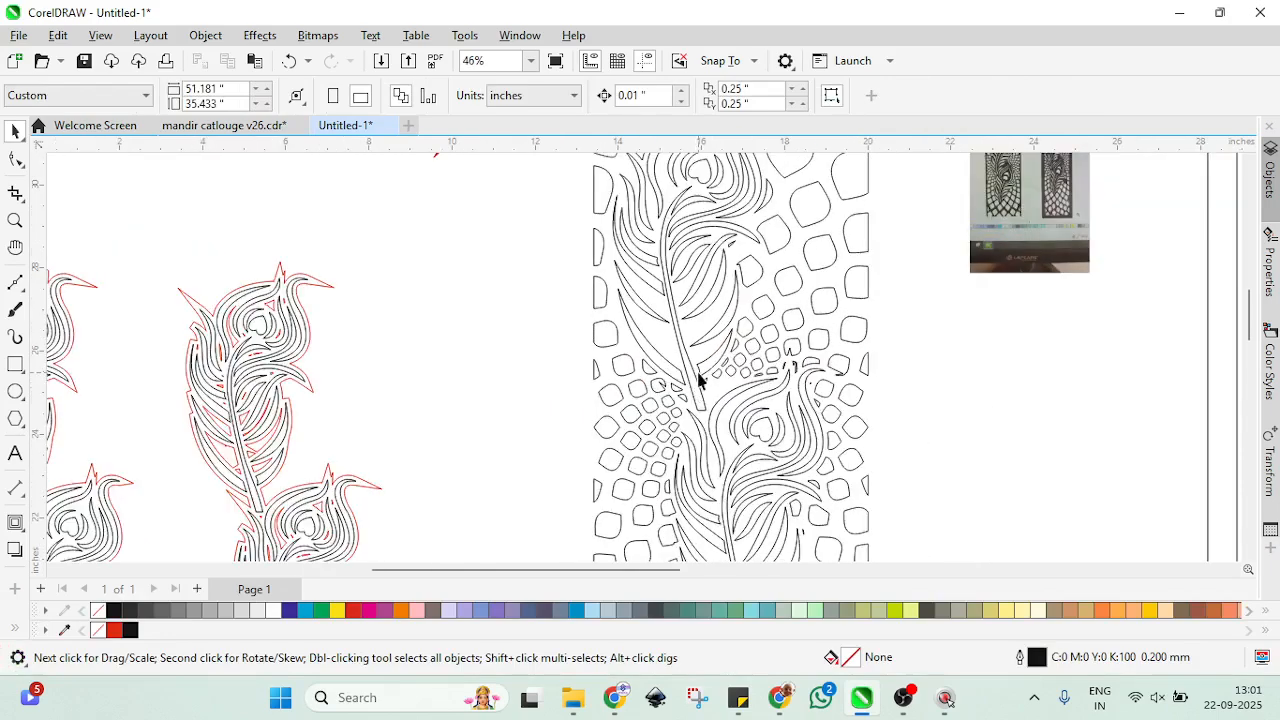
left_click(699, 381)
scroll(700, 365, "down", 3)
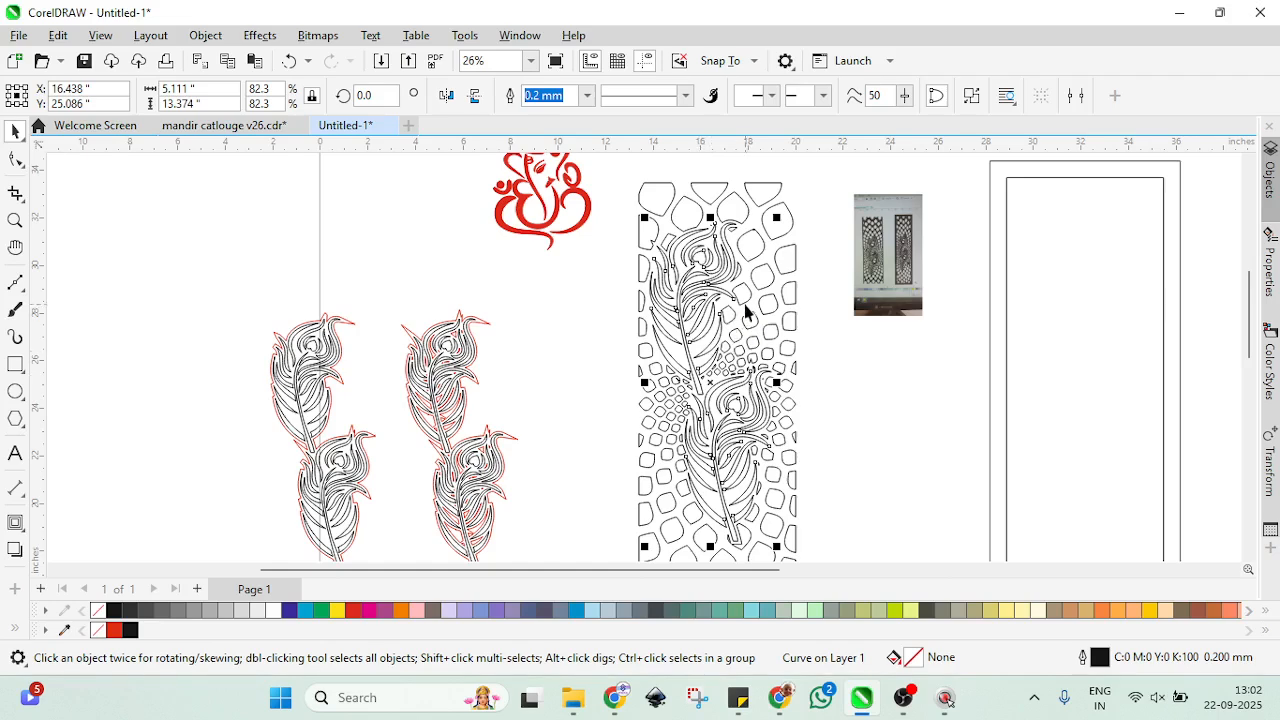
key("shift")
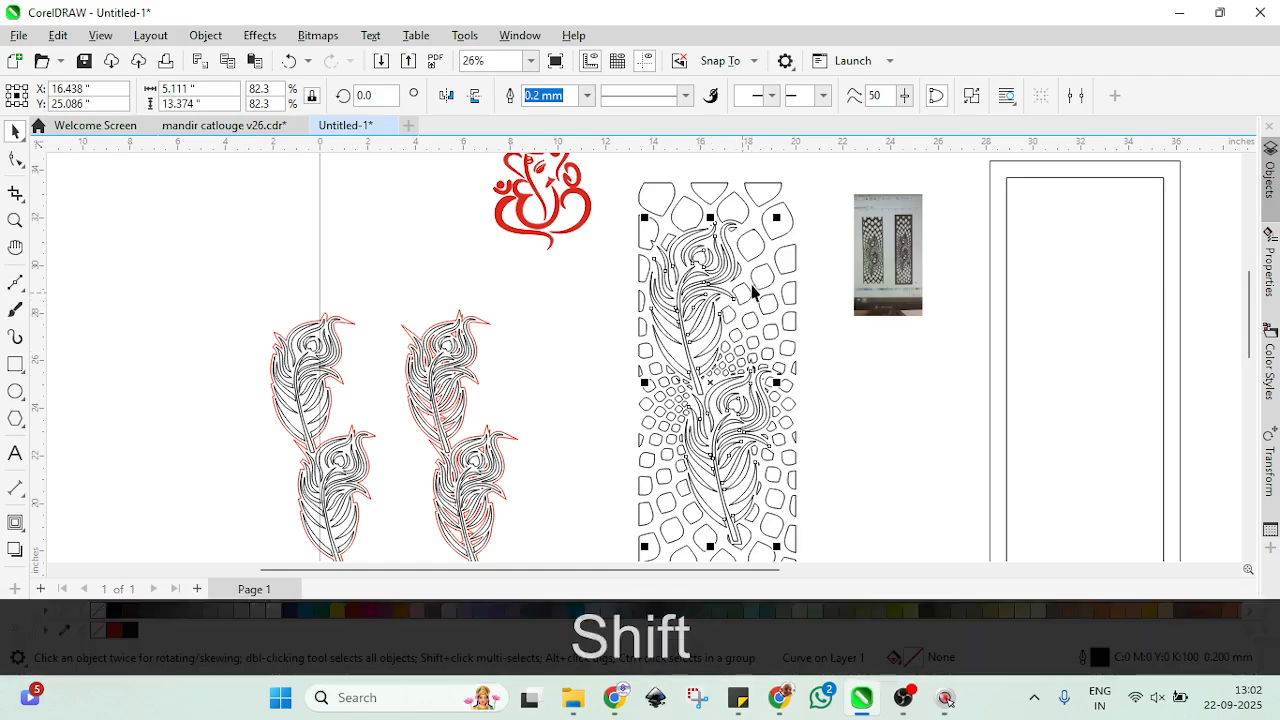
left_click(764, 248, "shift")
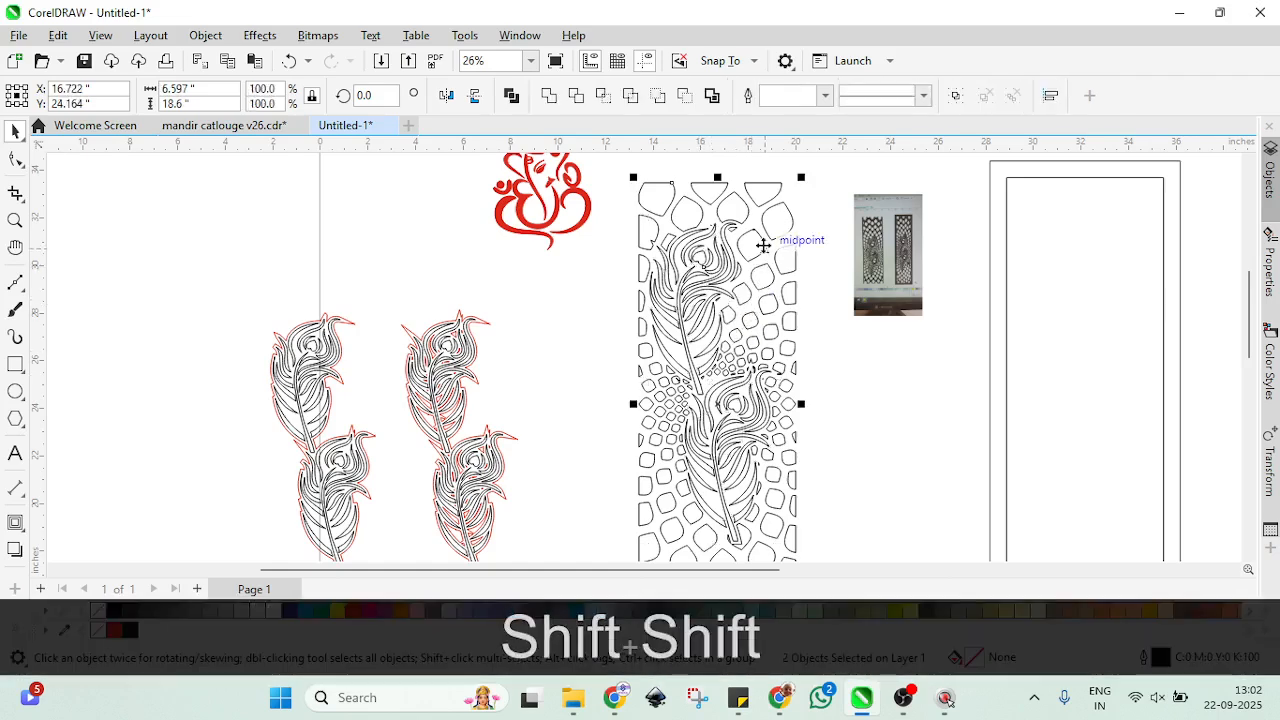
left_click(516, 100)
Step: Center the 6.6 × 18.6 inch inner frame rectangle on the feather lattice and intersect the two shapes
scroll(564, 196, "down", 2)
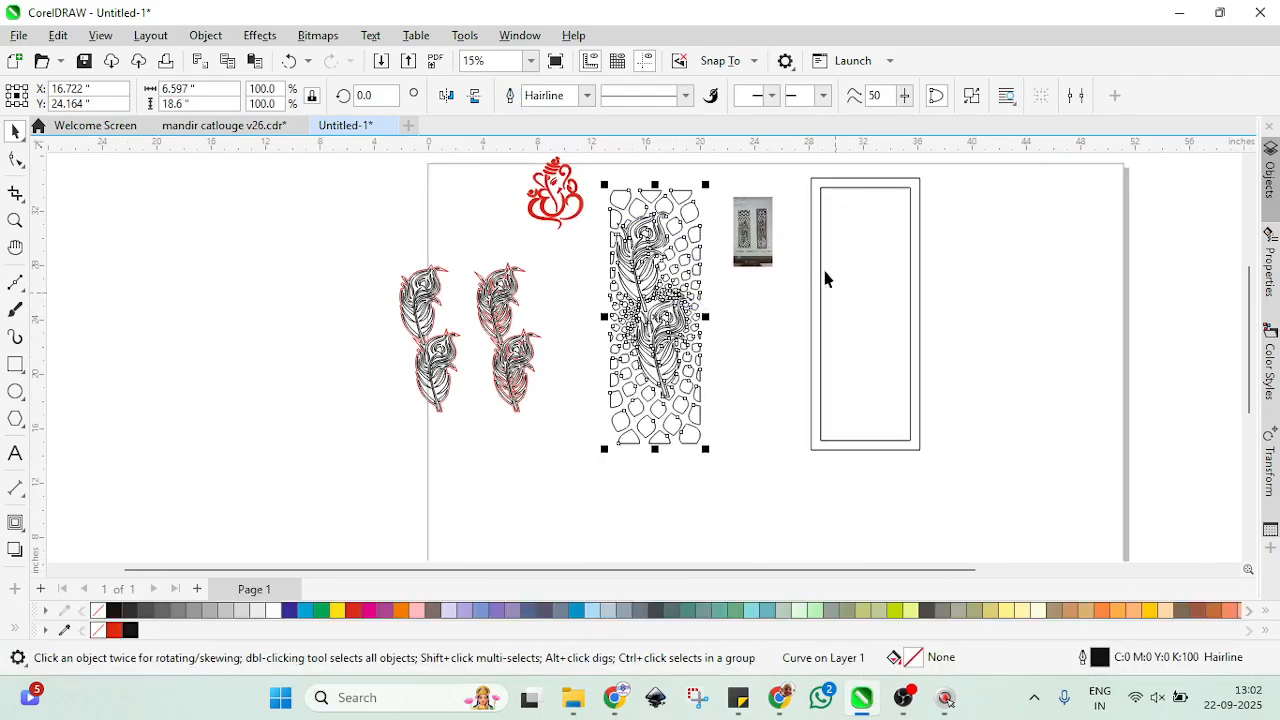
left_click(820, 268)
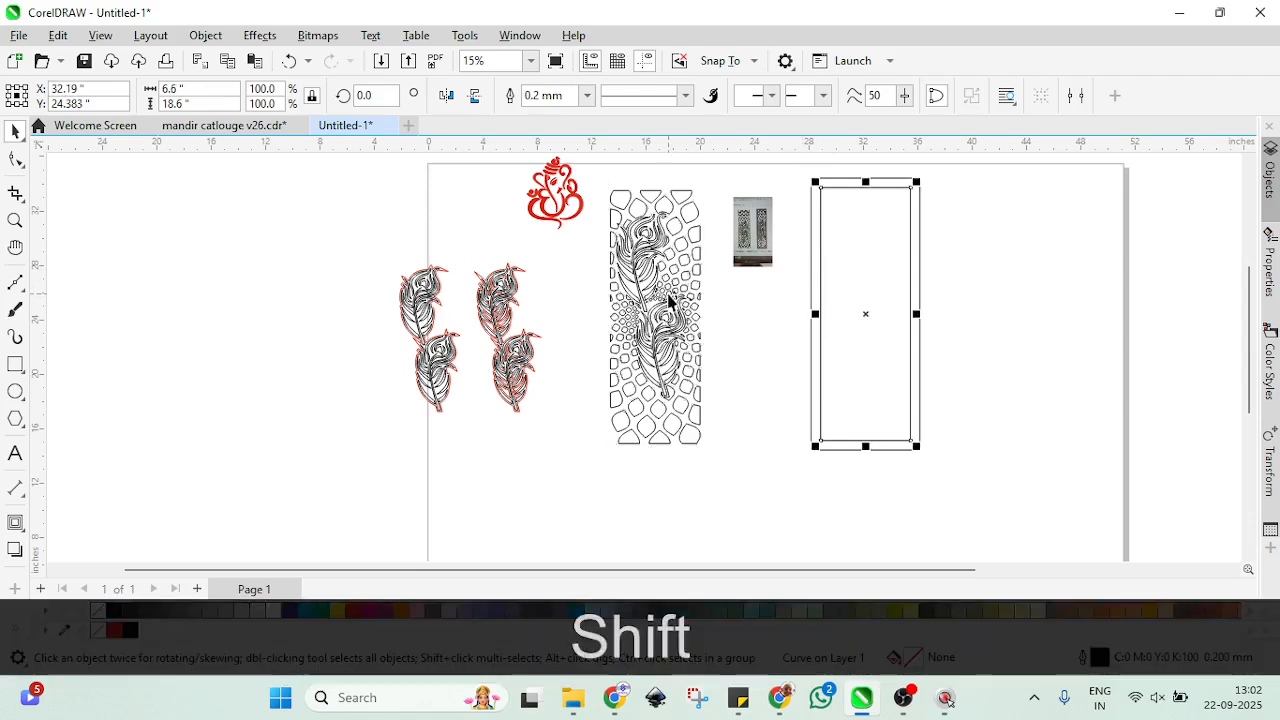
left_click(668, 300, "shift")
key("c")
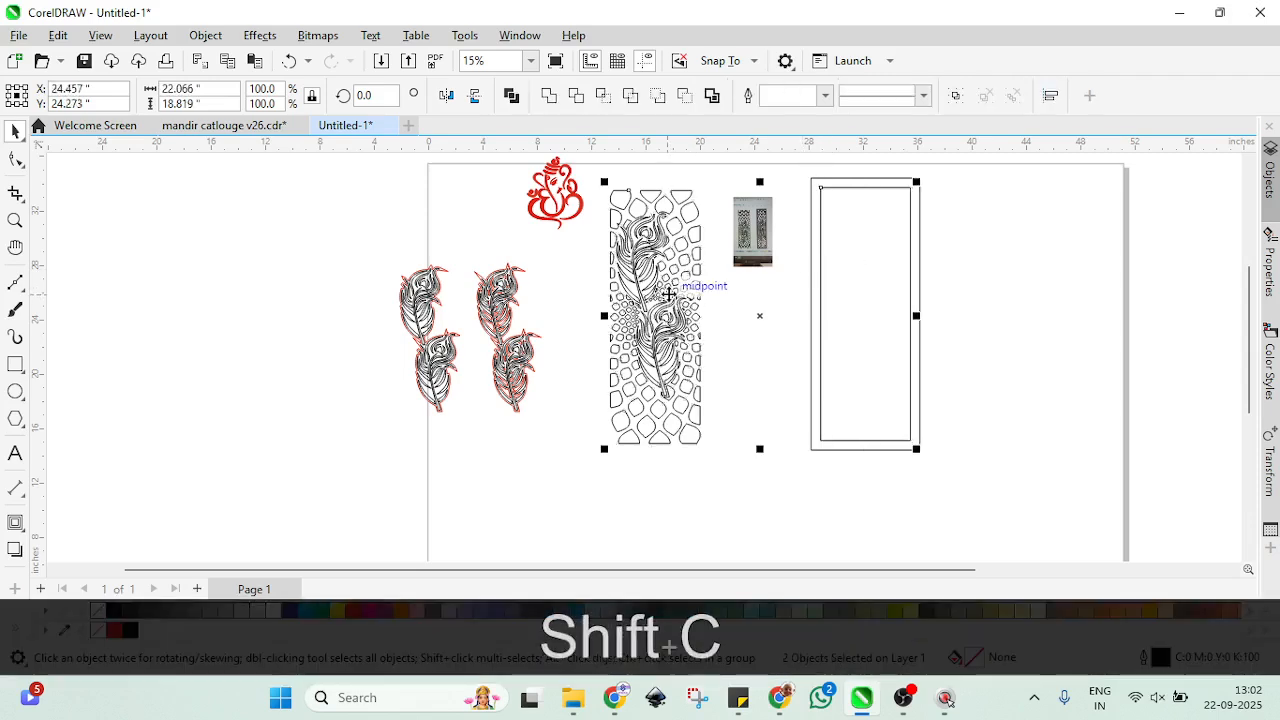
key("e")
scroll(668, 295, "up", 1)
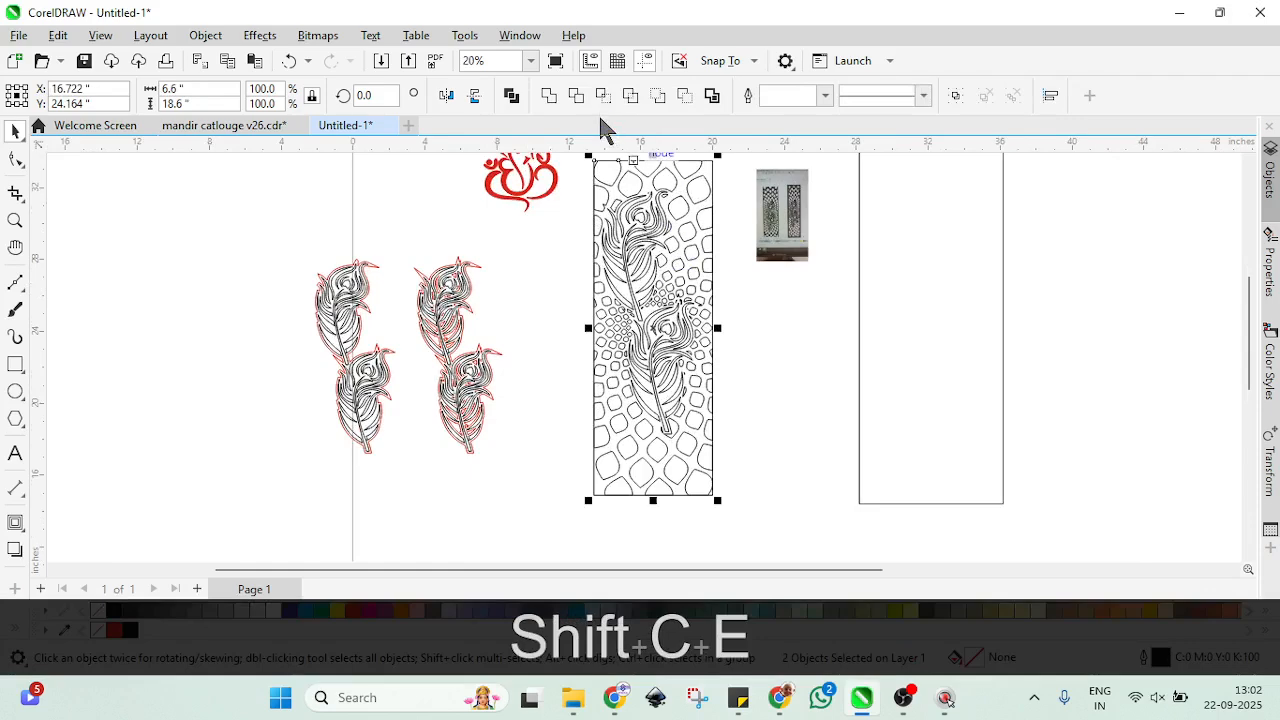
key("ctrl+l")
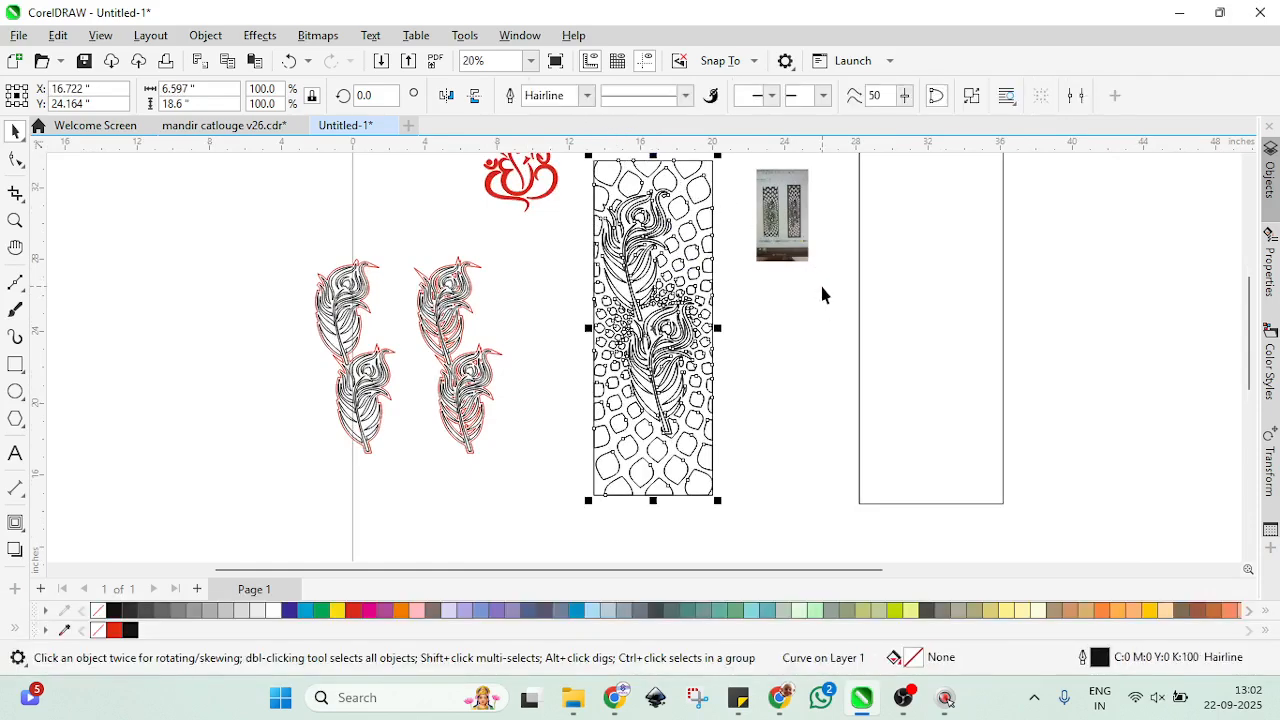
Step: Center the intersected lattice in the 8 × 20 inch frame and combine both into one black-filled panel
left_click(916, 297, "shift")
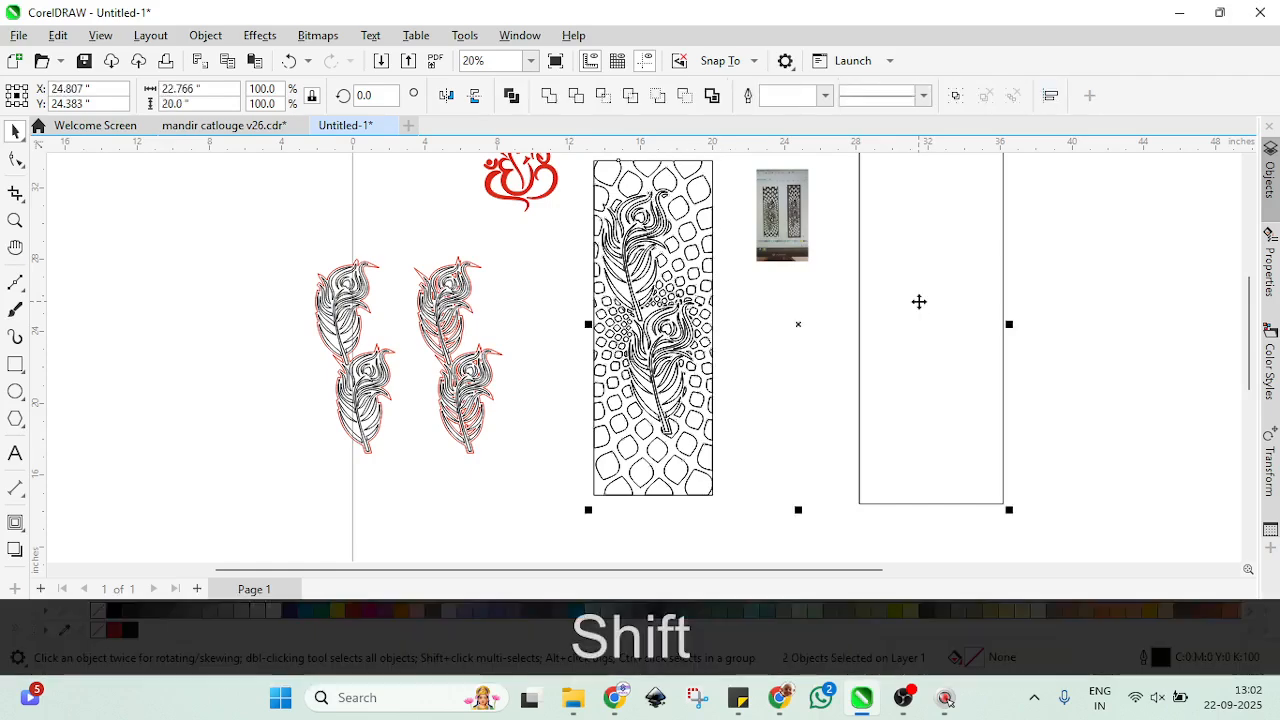
key("c")
key("e")
scroll(880, 300, "down", 1)
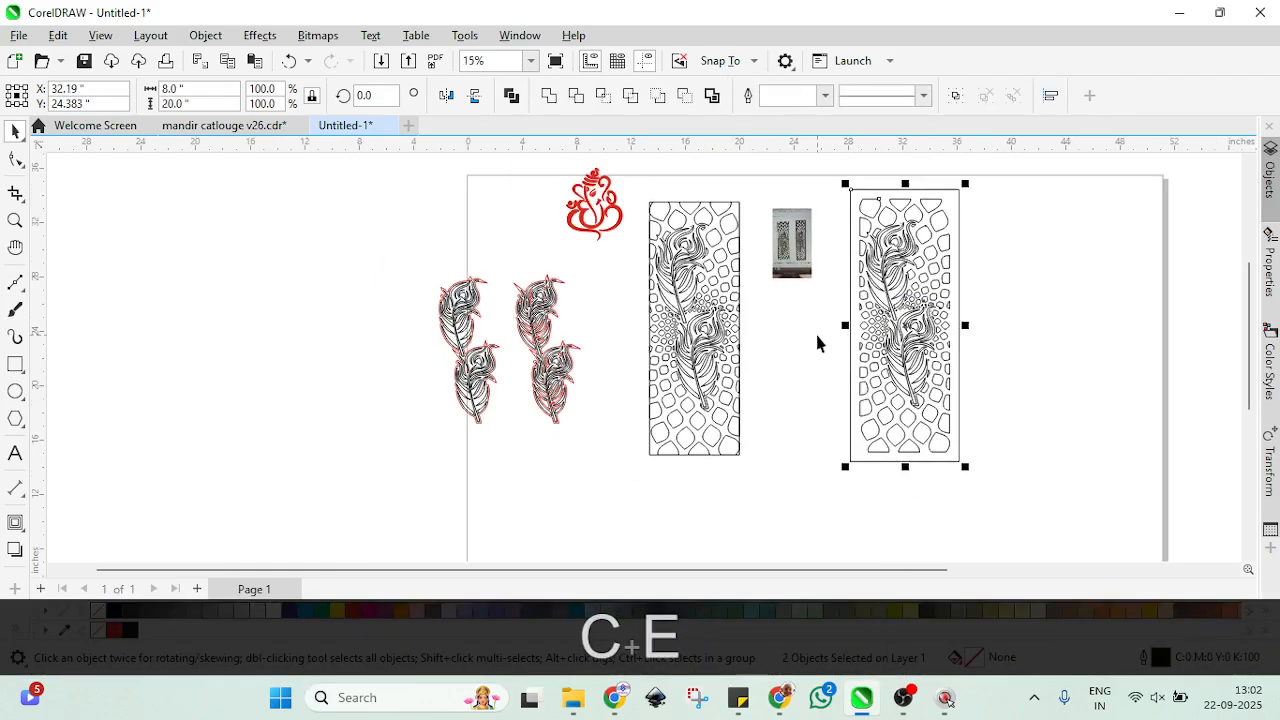
left_click(509, 96)
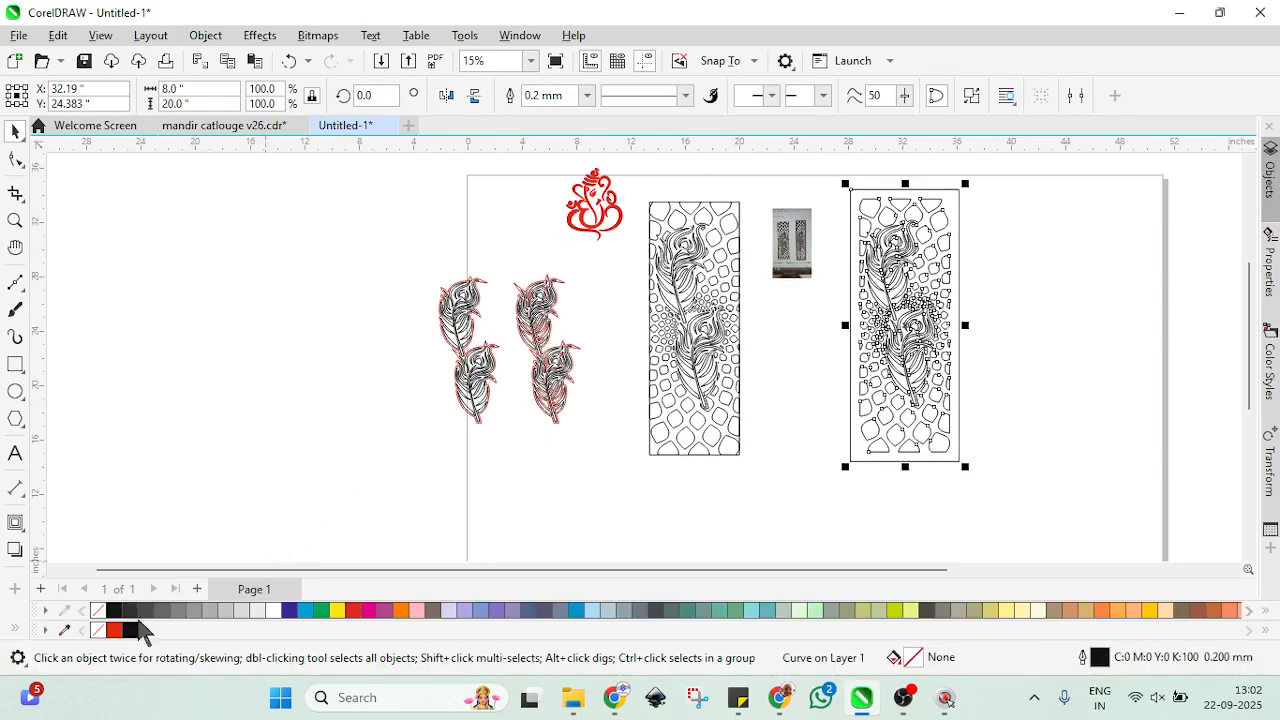
left_click(114, 611)
Step: Examine the black panel's feather and lattice cutouts and compare the whole design with the reference photo
scroll(960, 294, "up", 1)
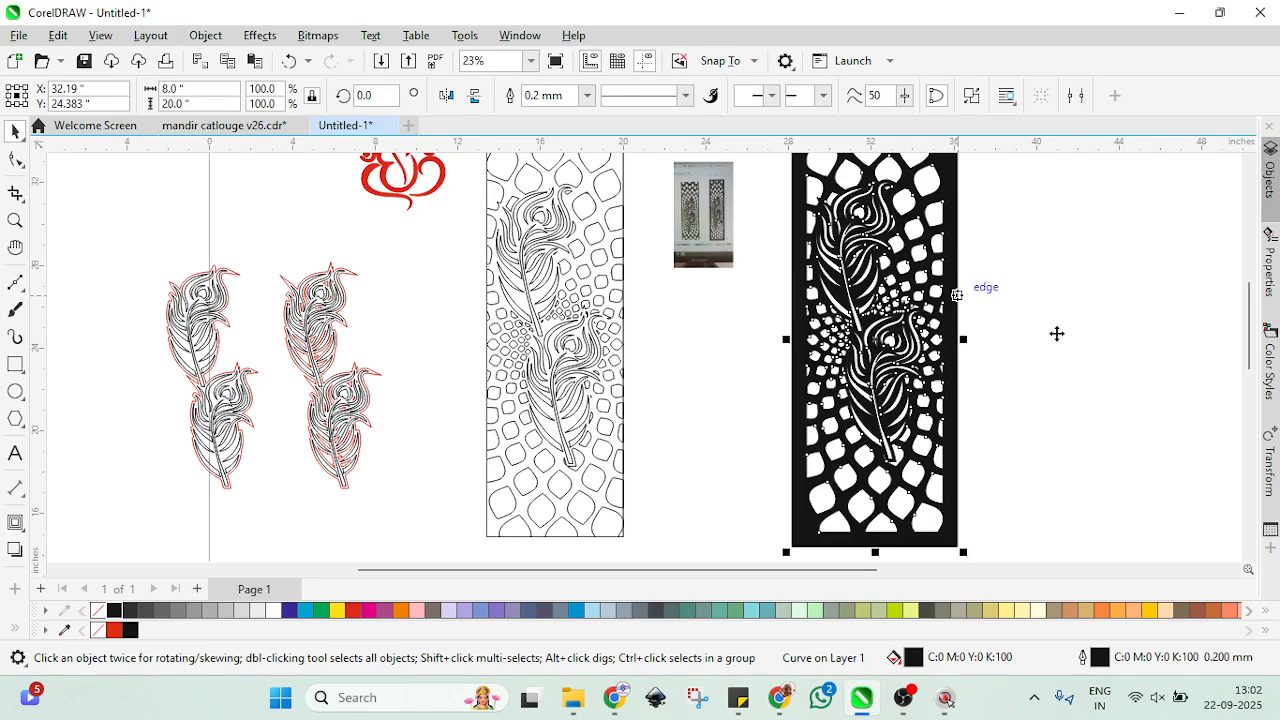
scroll(1008, 341, "up", 2)
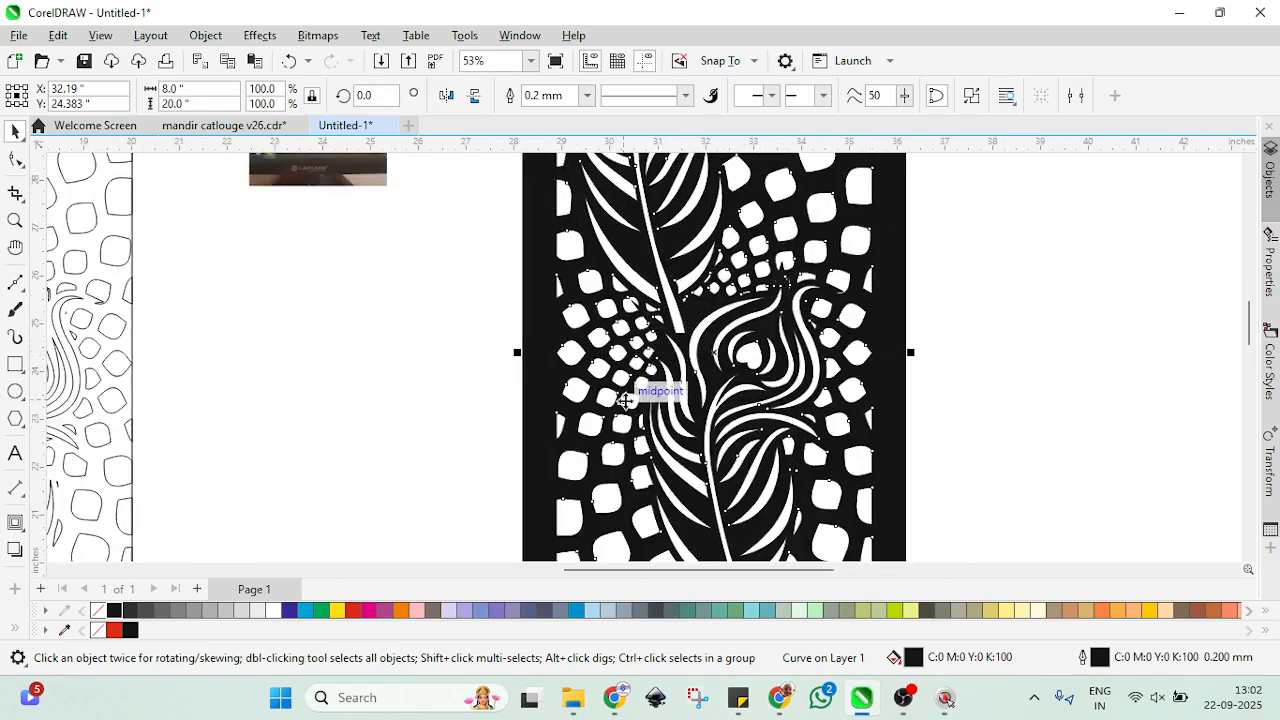
scroll(829, 272, "down", 2)
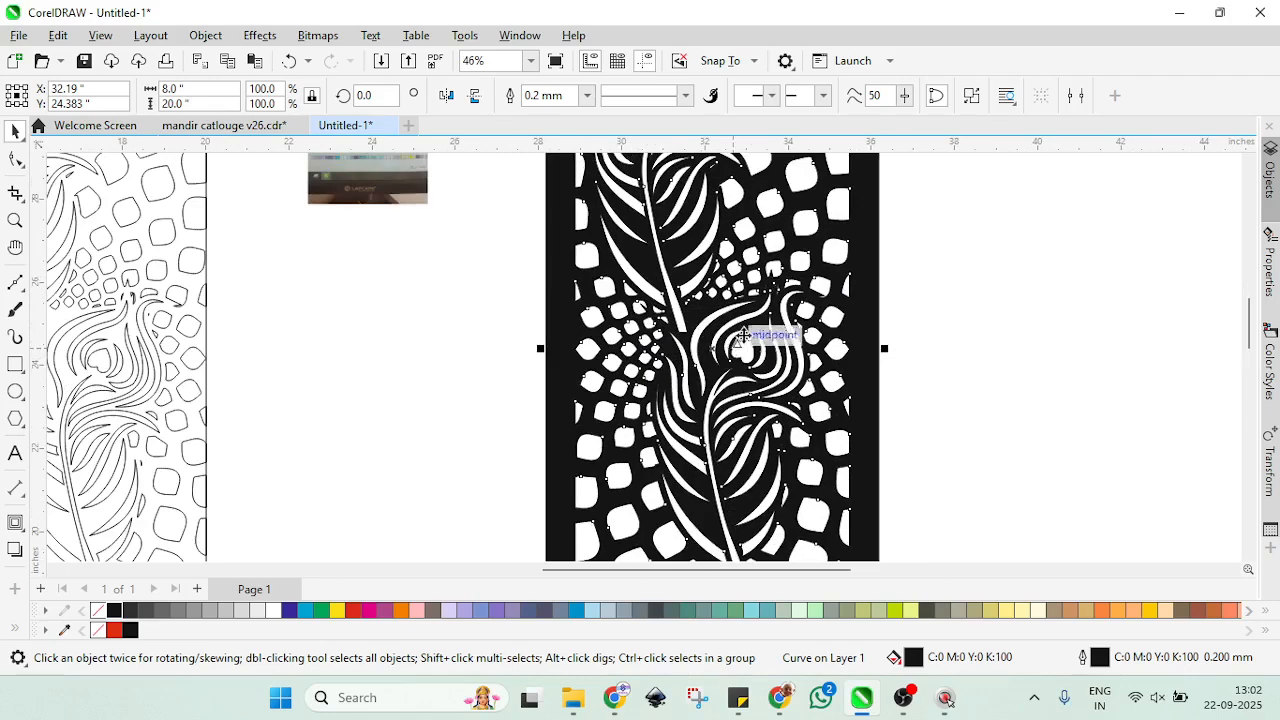
scroll(816, 288, "down", 2)
left_click(517, 350)
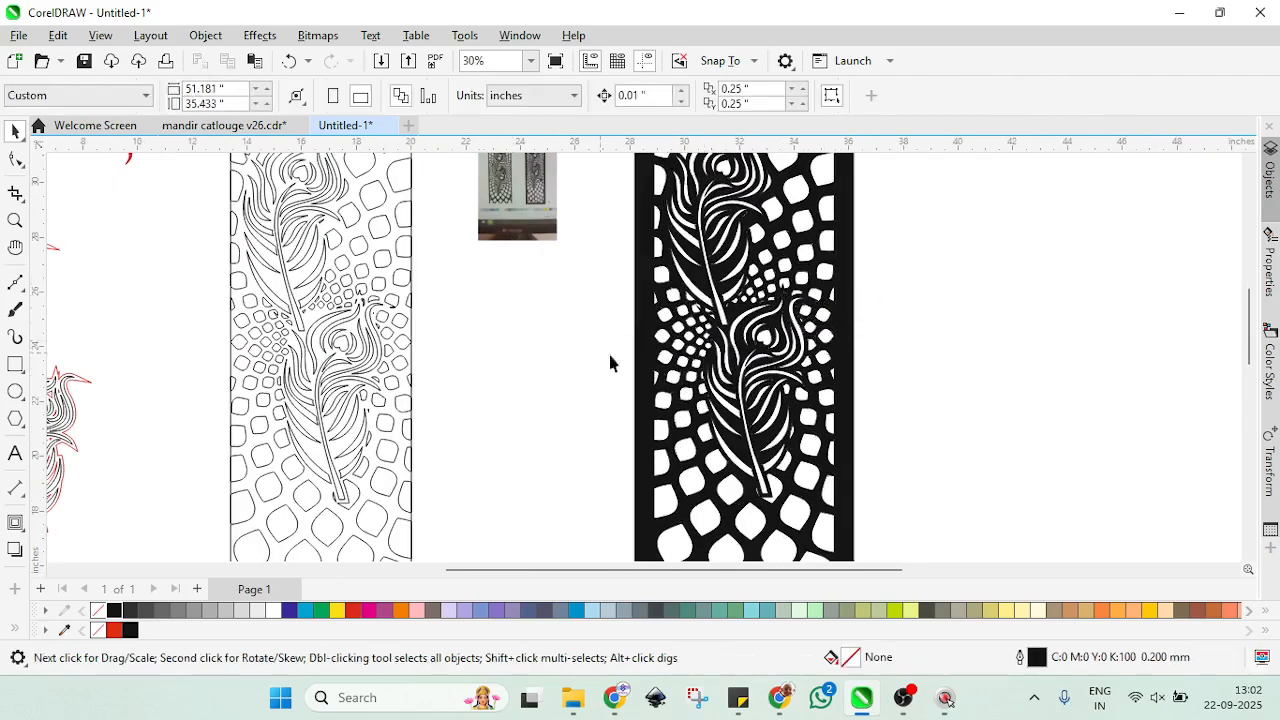
scroll(706, 333, "down", 2)
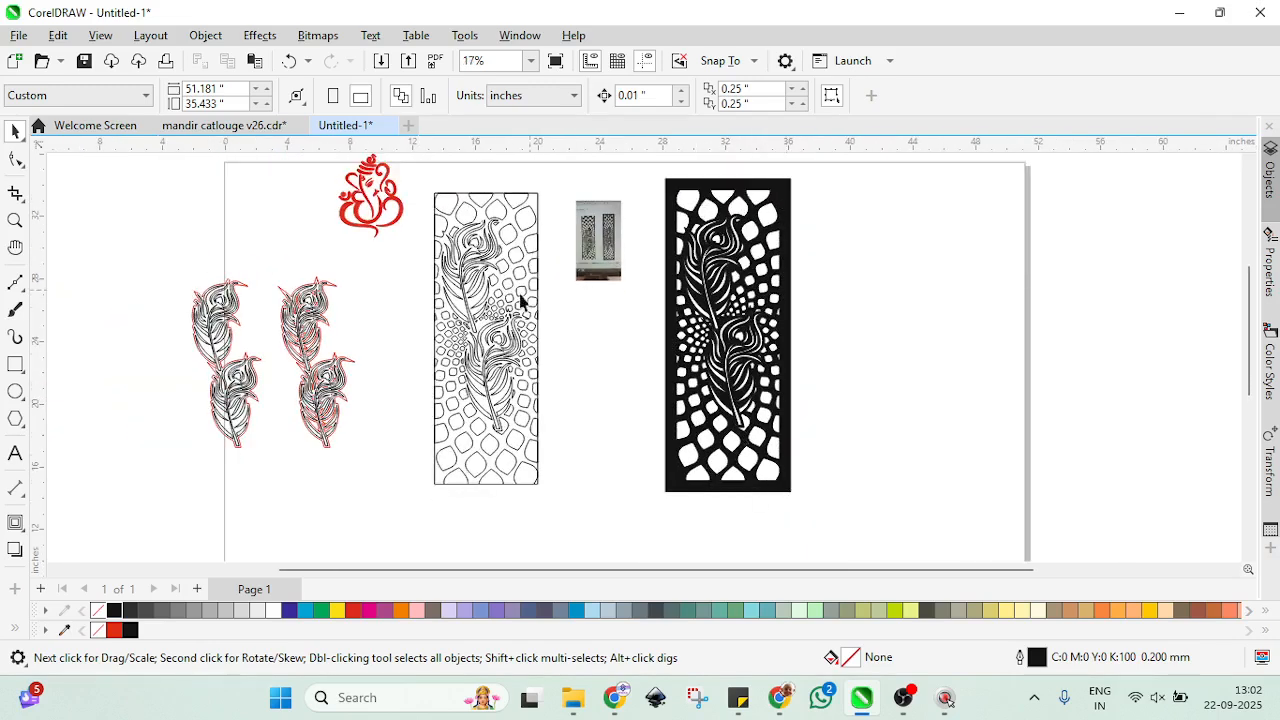
scroll(585, 338, "down", 1)
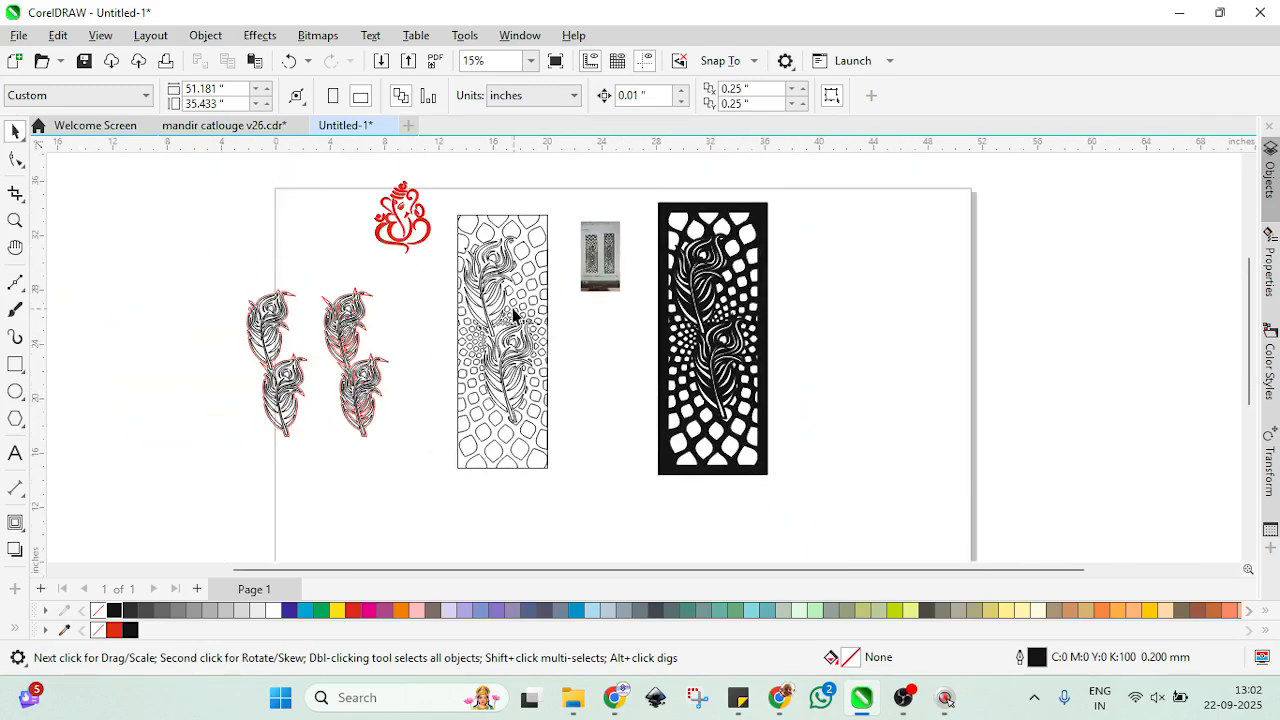
scroll(700, 255, "up", 1)
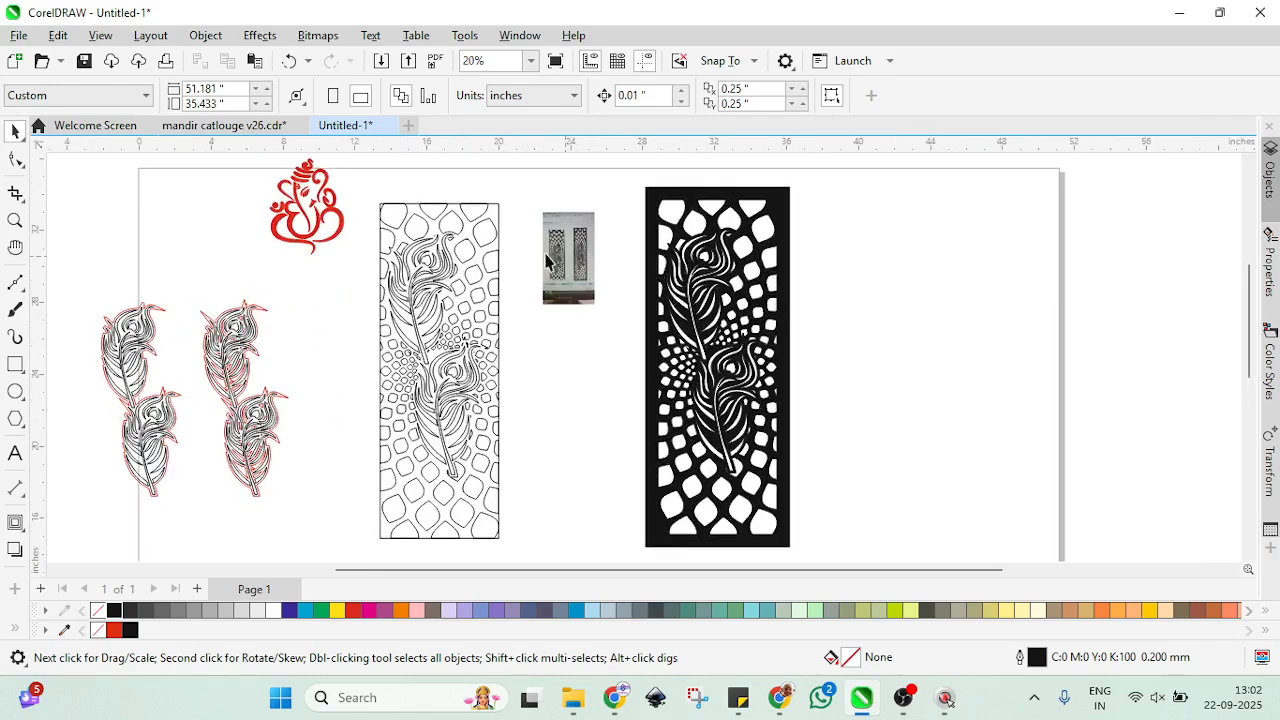
Step: Apply a one-step outside contour with a 0.1 inch offset to the red Ganesha motif
left_click(295, 207)
scroll(349, 343, "down", 1)
scroll(270, 185, "up", 3)
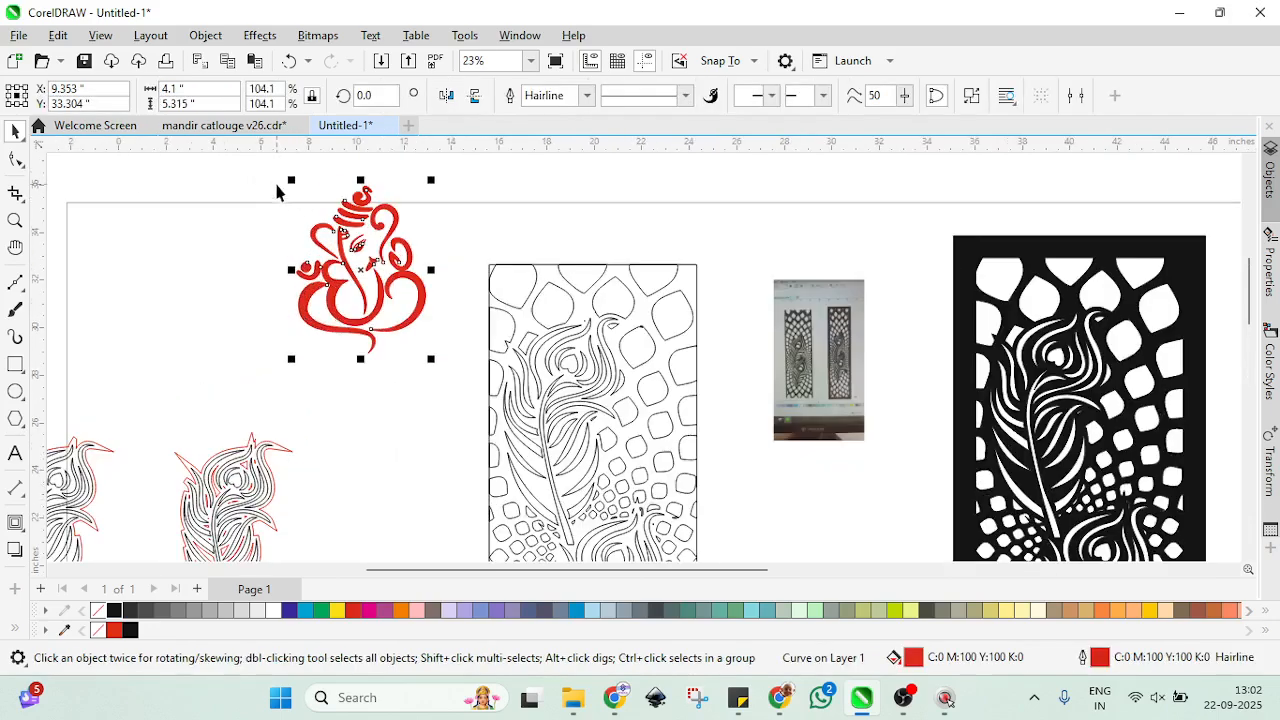
scroll(278, 192, "up", 2)
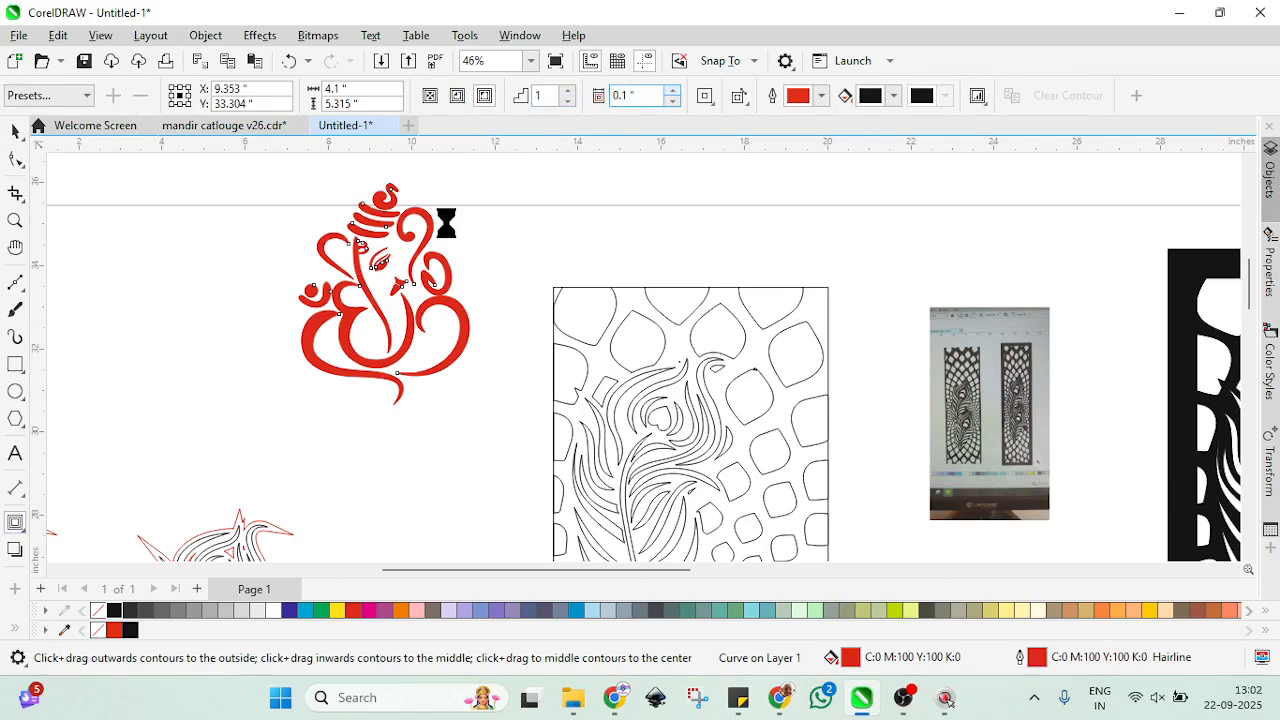
scroll(420, 252, "up", 1)
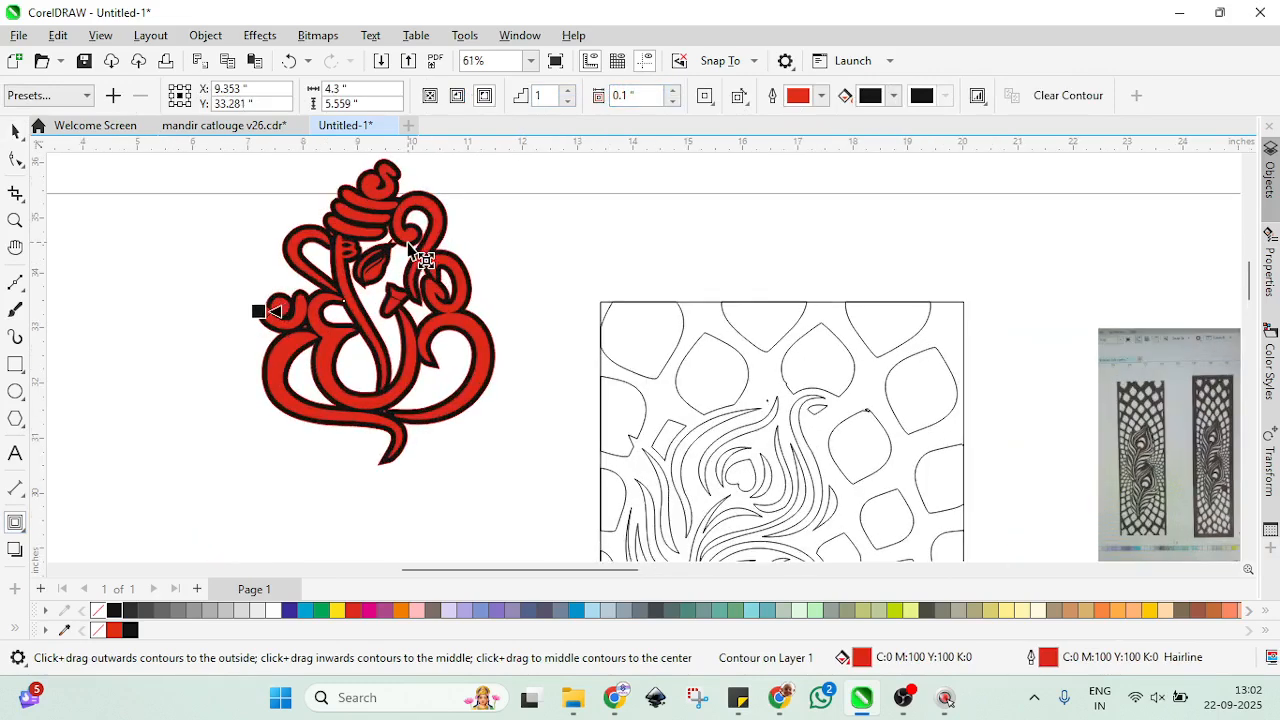
Step: Break the contour apart from the red Ganesha motif and remove the contour curve's black fill
key("ctrl+k")
key("space")
left_click(514, 246)
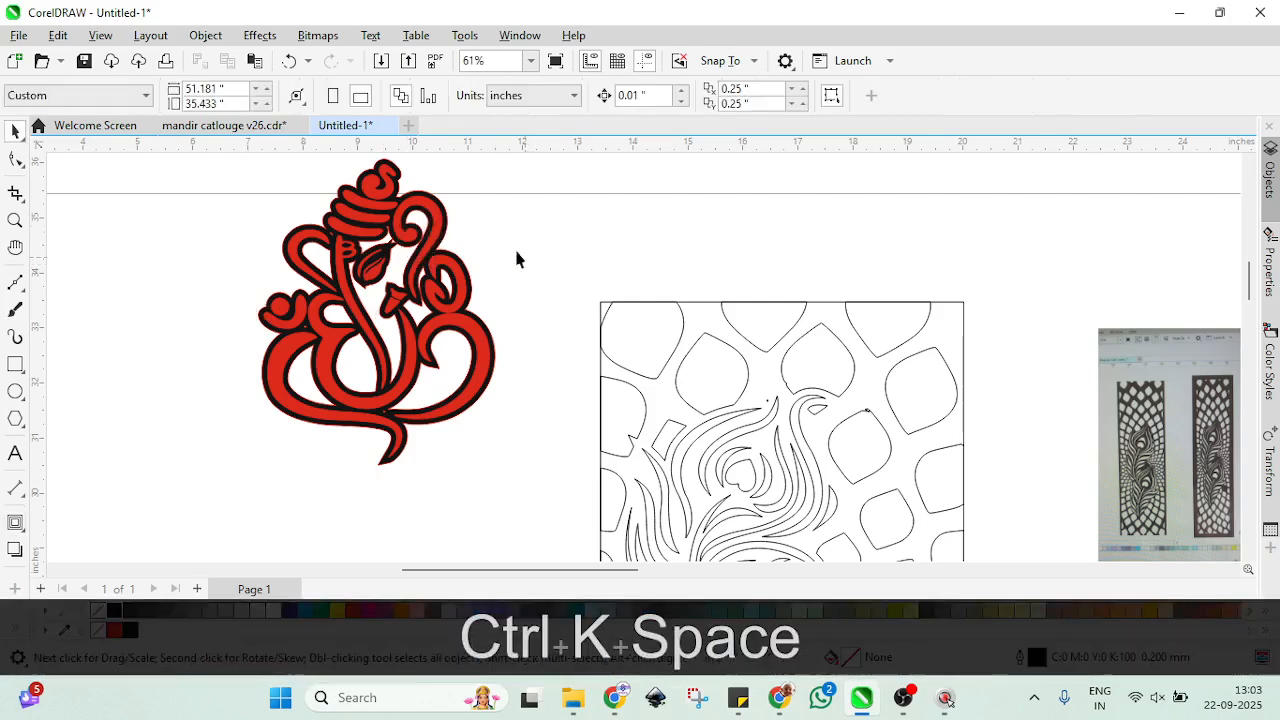
scroll(323, 243, "up", 2)
scroll(315, 240, "up", 2)
scroll(314, 222, "up", 2)
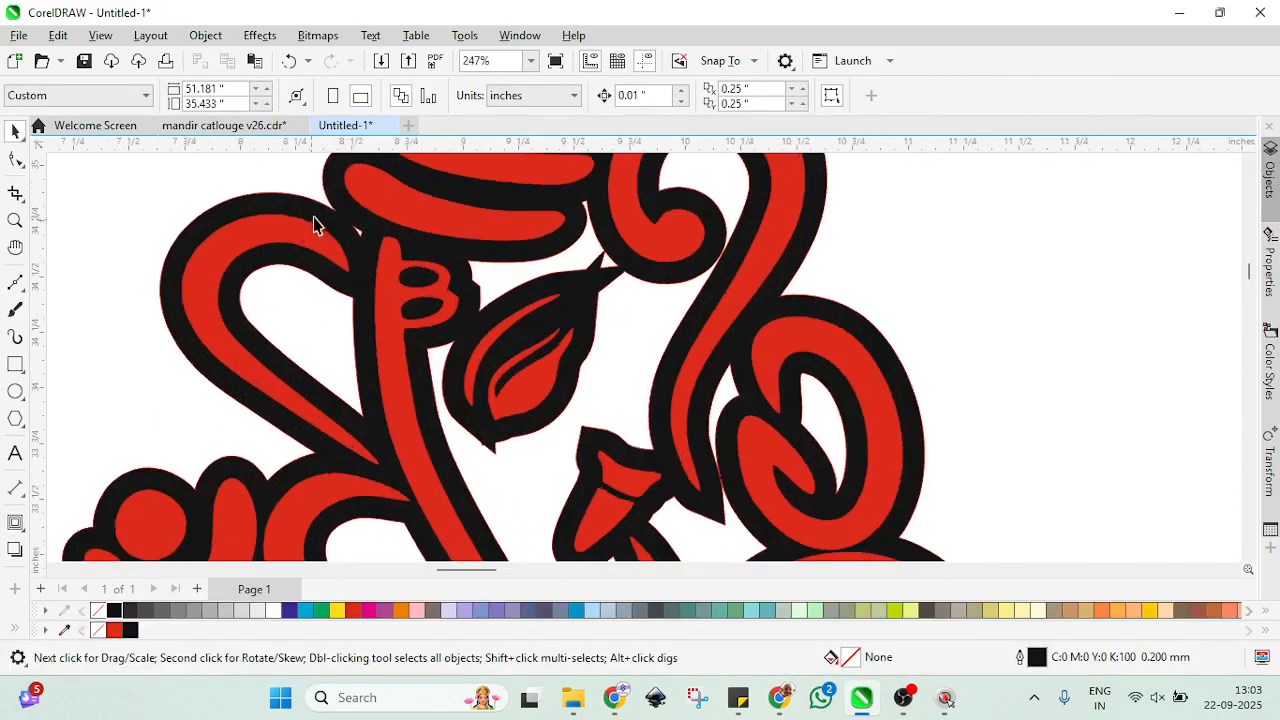
left_click(323, 220)
left_click(497, 334)
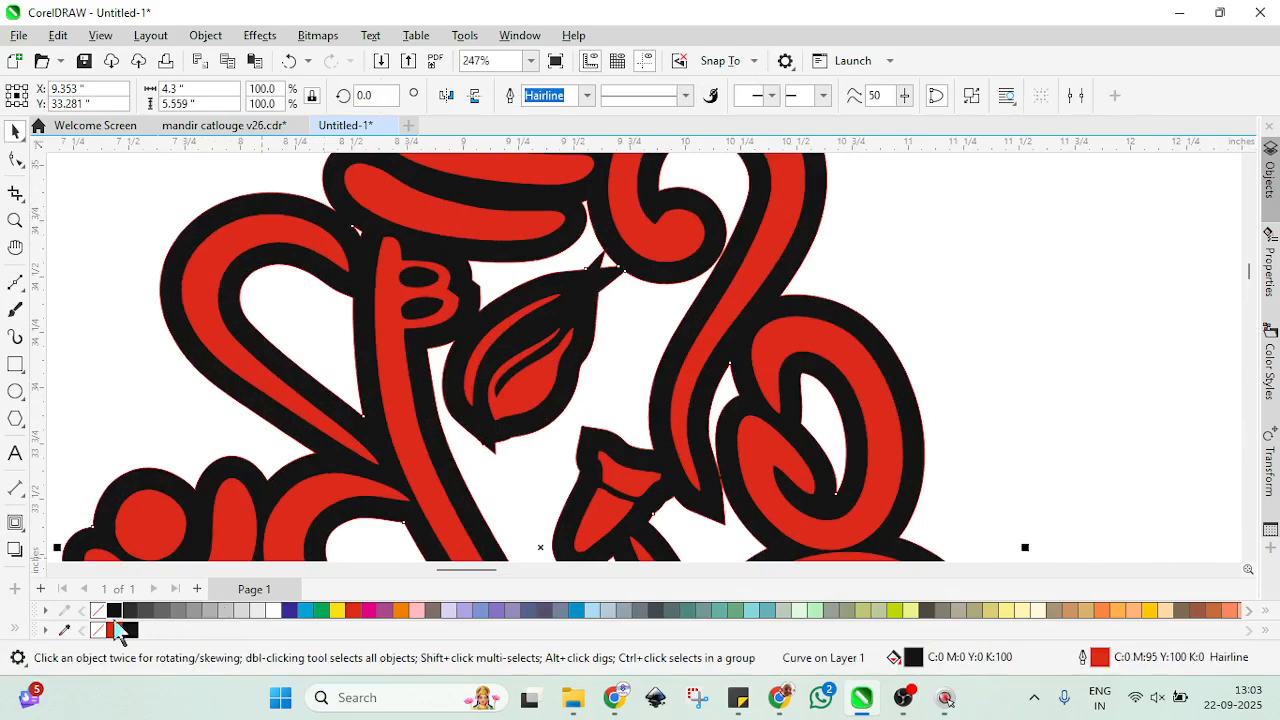
right_click(99, 611)
scroll(209, 291, "down", 5)
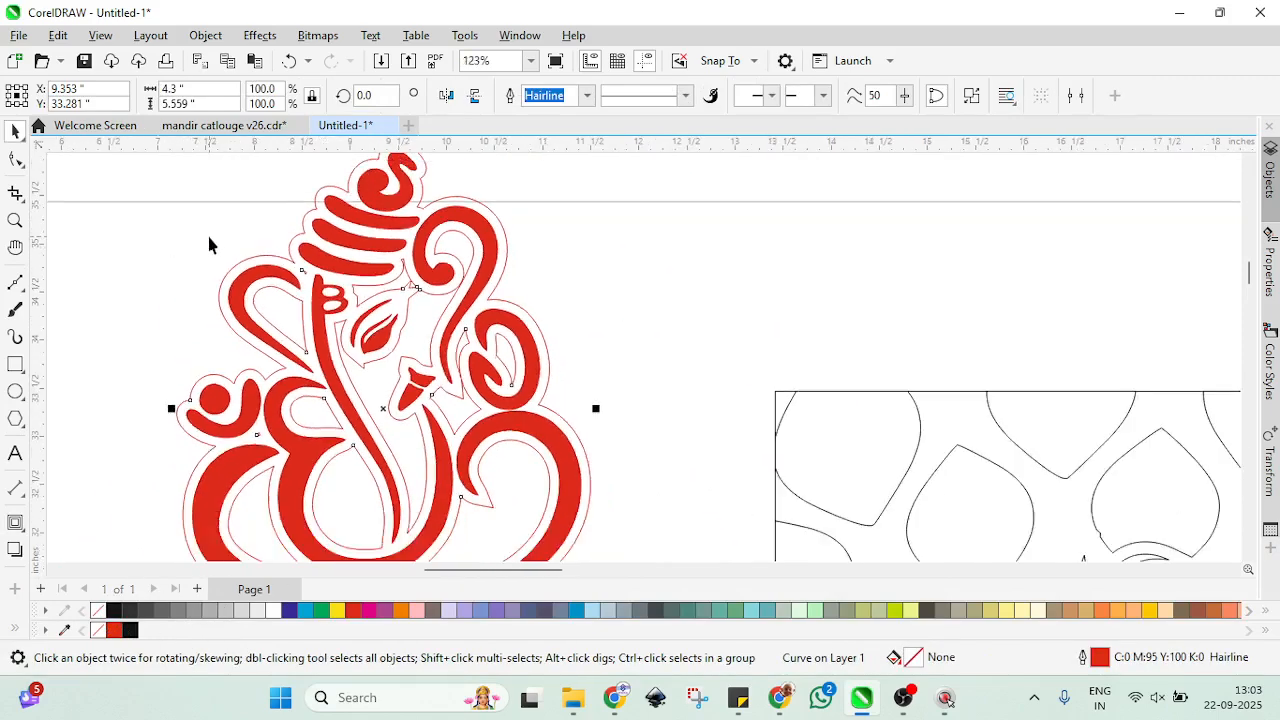
Step: Break the Ganesha's contour curve apart into separate outlines
left_click(182, 236)
left_click(244, 283)
scroll(244, 280, "up", 1)
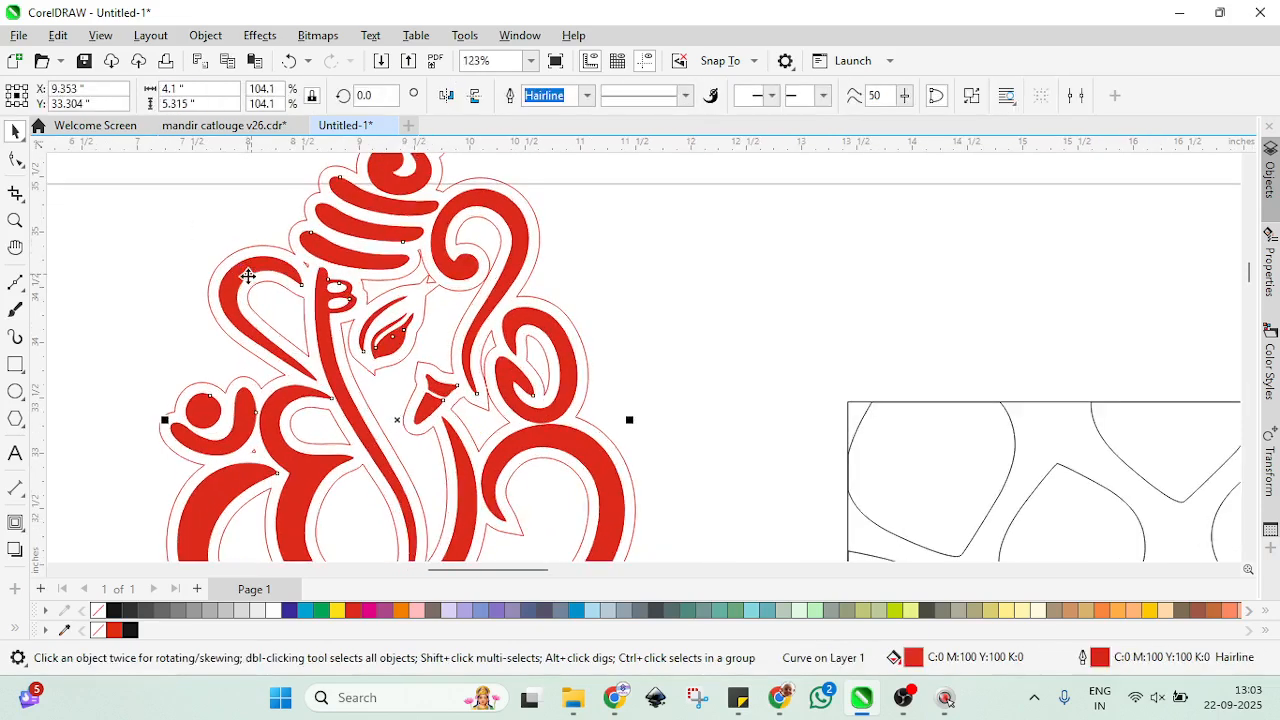
scroll(287, 247, "up", 1)
left_click(283, 249)
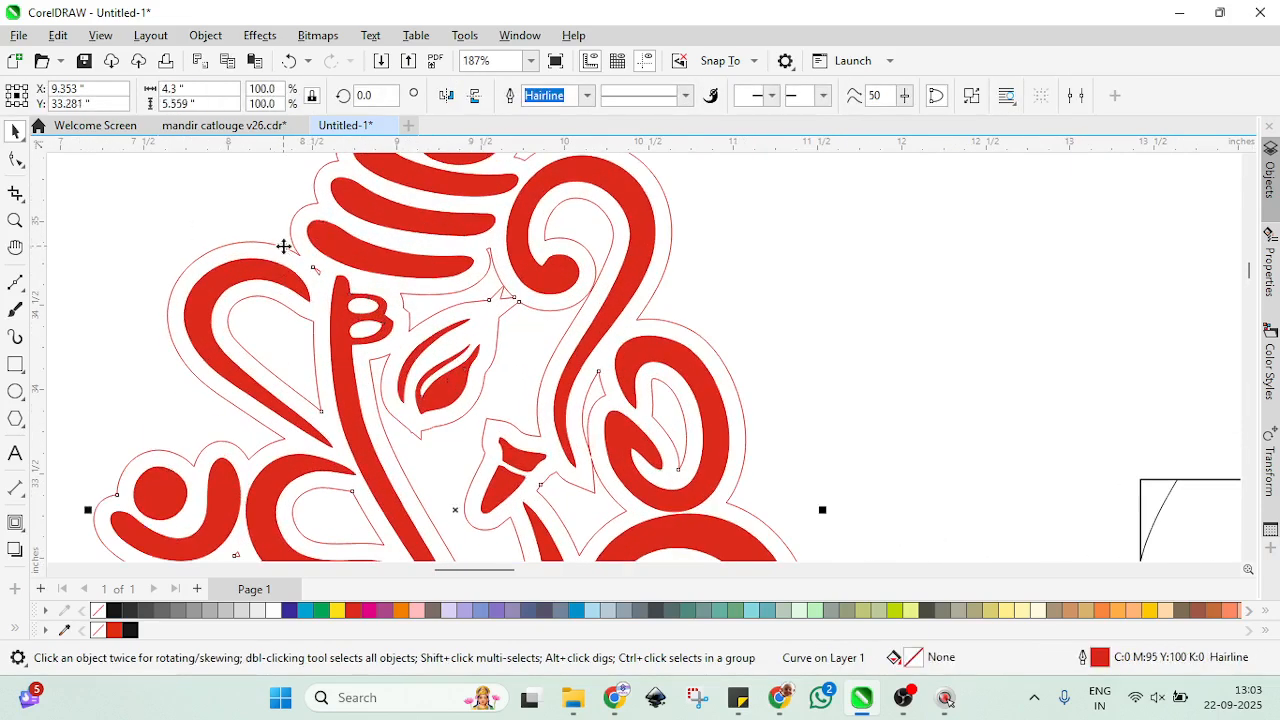
left_click(971, 95)
left_click(906, 214)
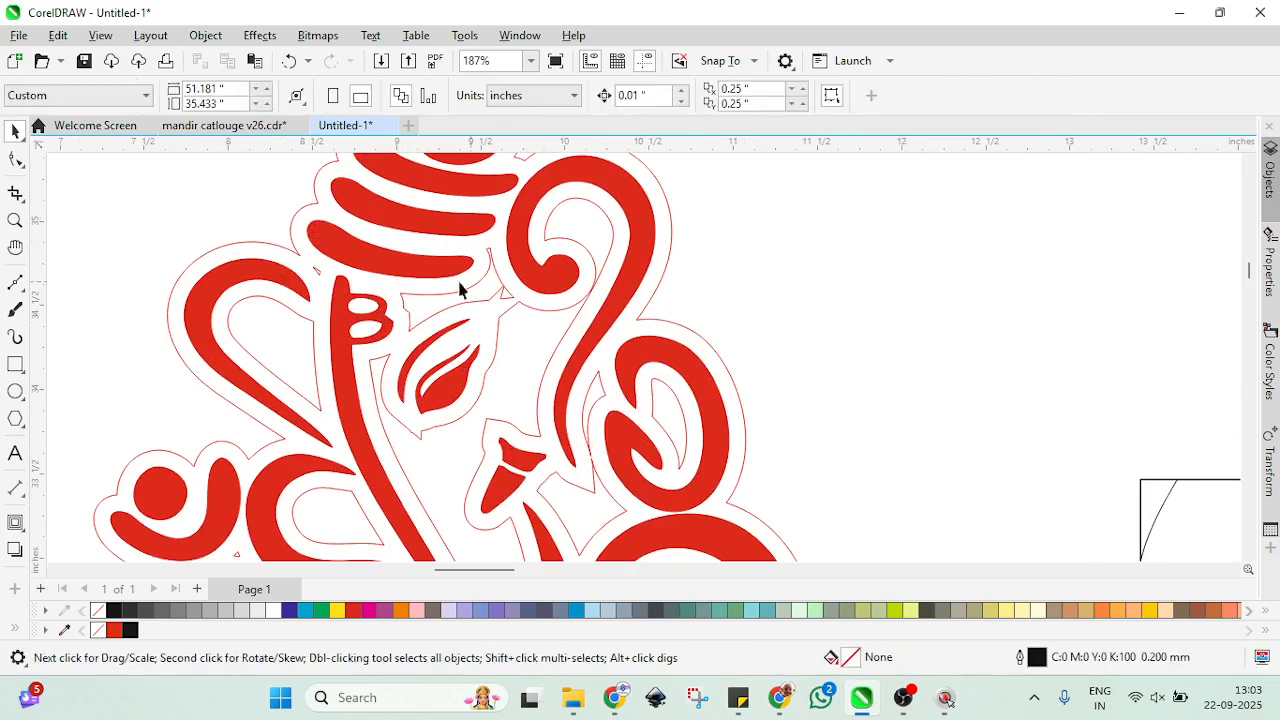
Step: Copy the red Ganesha motif together with its outer contour about 5.66 inches to the left of the original
left_click(288, 293)
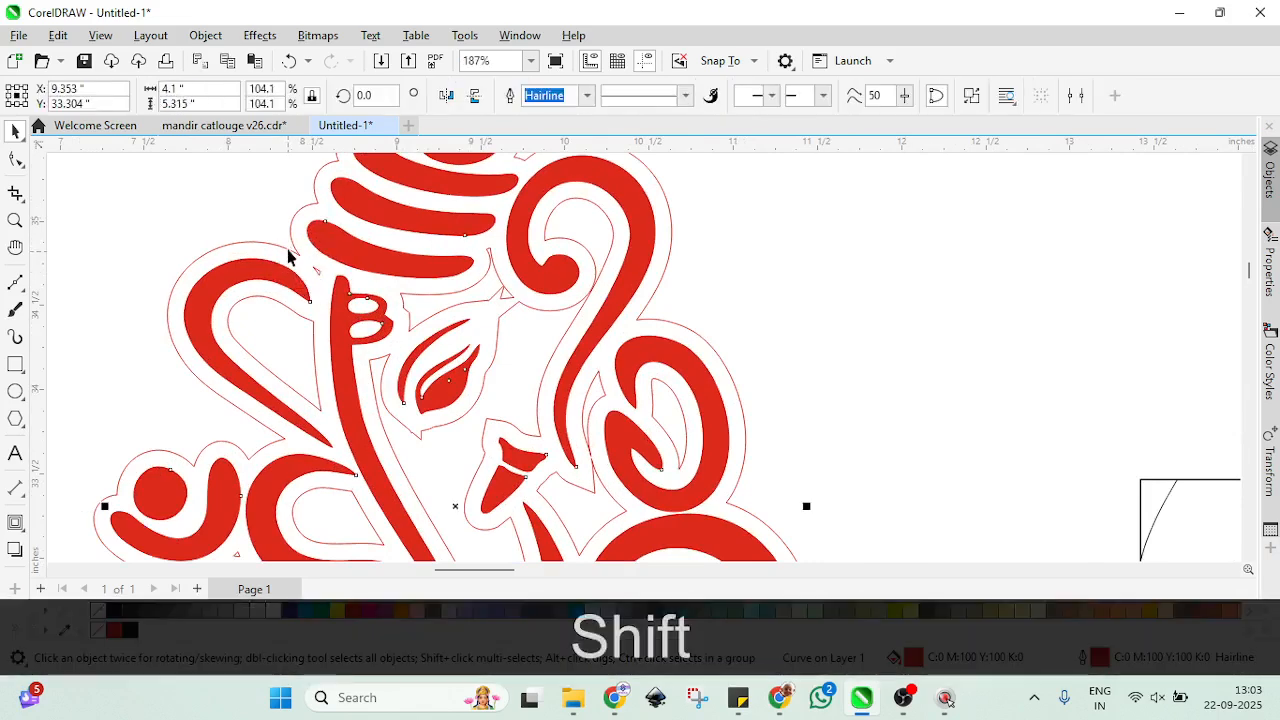
left_click(288, 248, "shift")
scroll(357, 277, "down", 6)
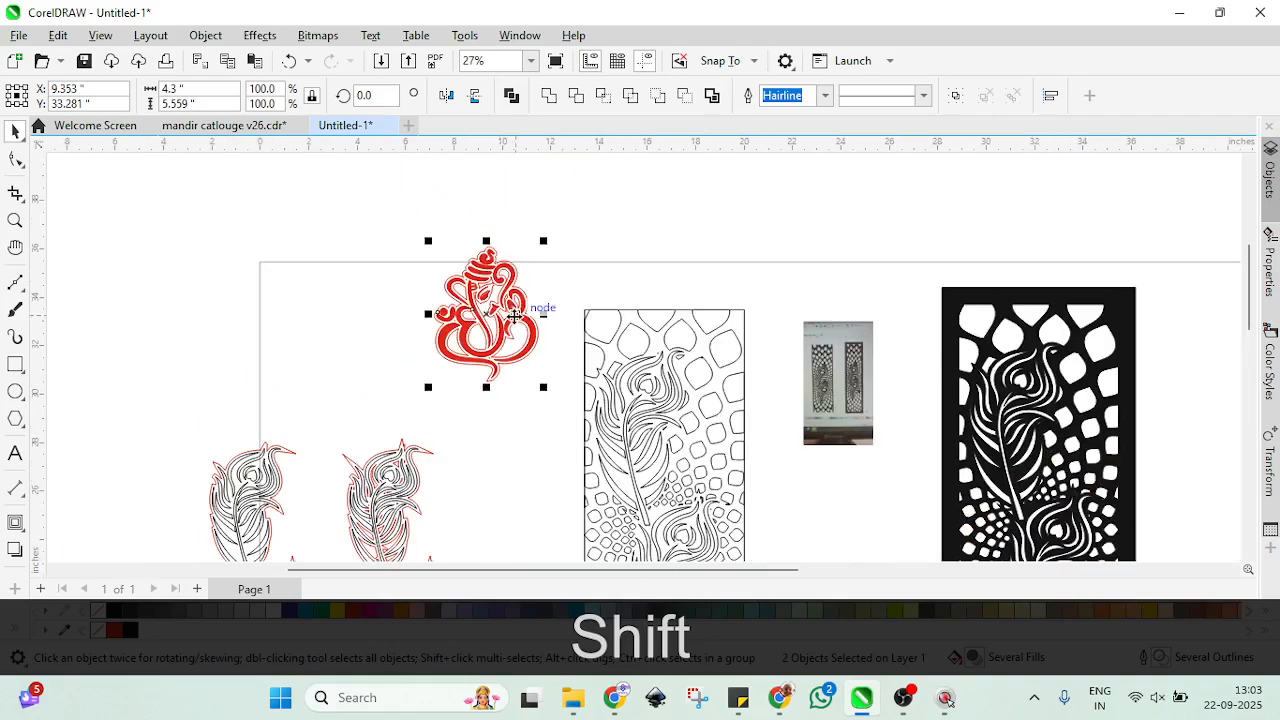
left_click_drag(482, 316, 347, 318)
scroll(347, 318, "up", 4)
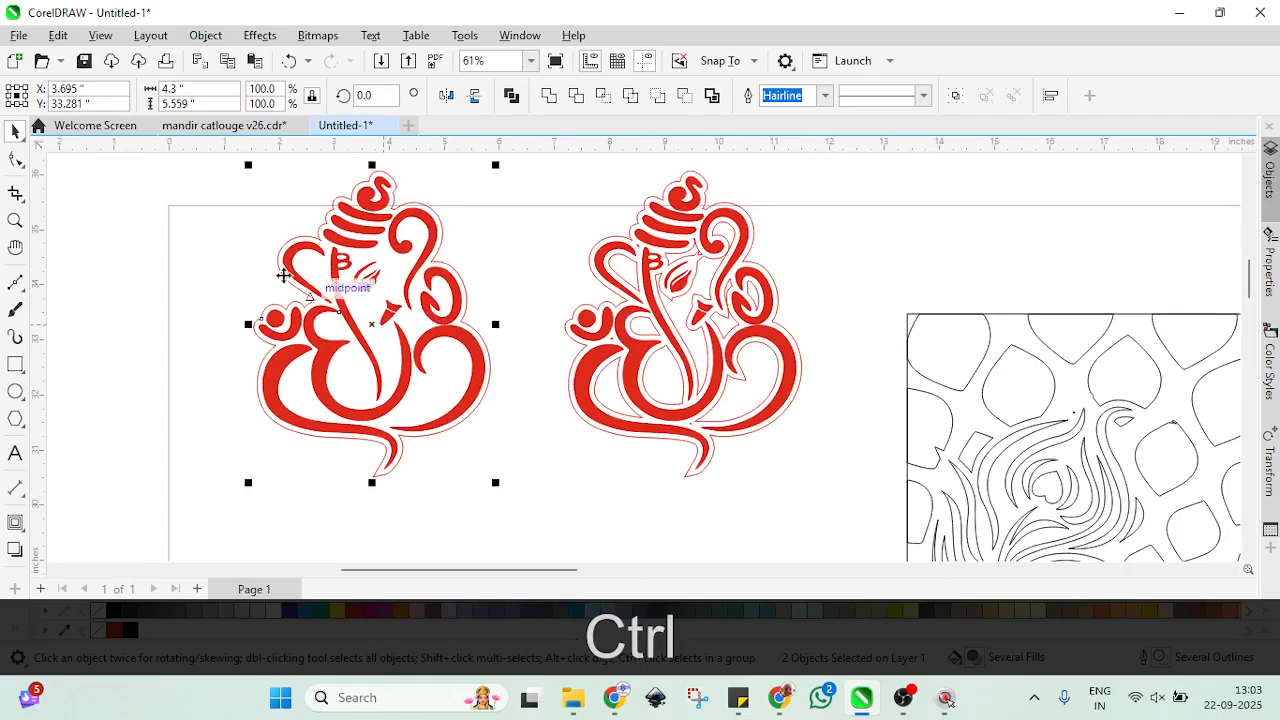
Step: Review the Ganesha motifs, feathers and panels side by side, and inspect the black panel's feather cutouts and surrounding lattice up close
scroll(457, 220, "down", 5)
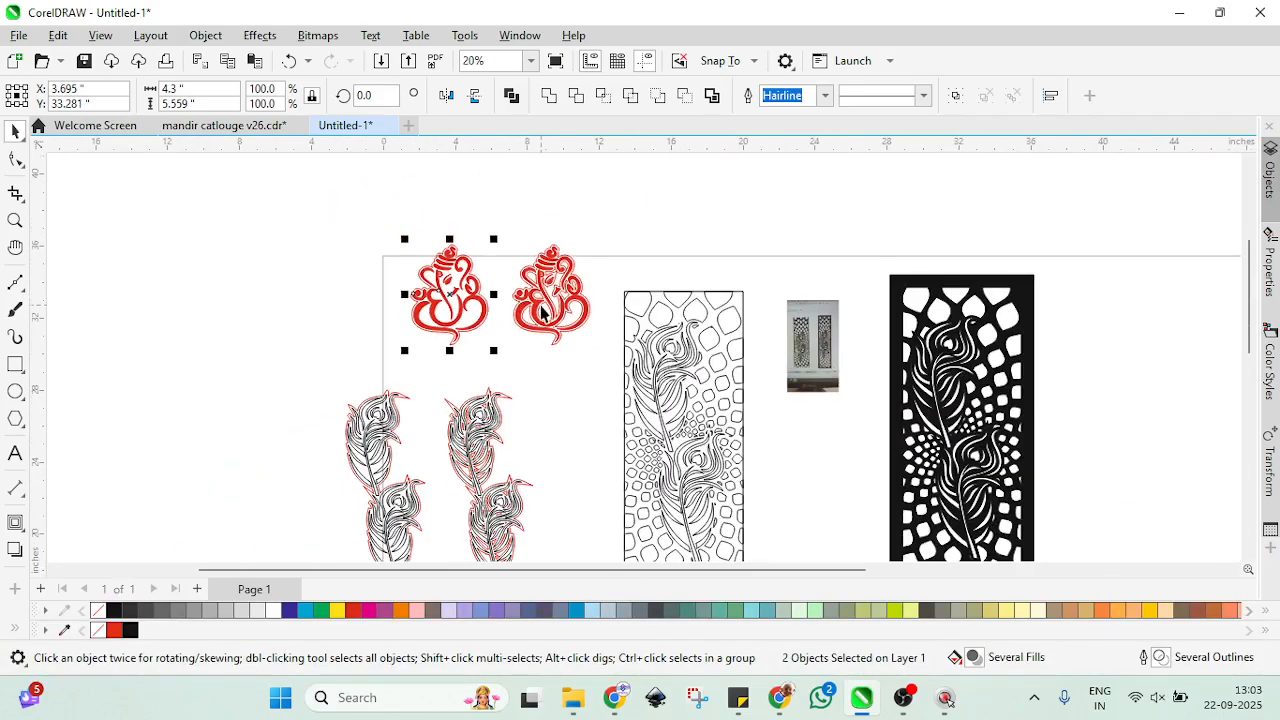
scroll(520, 310, "up", 1)
scroll(445, 282, "down", 2)
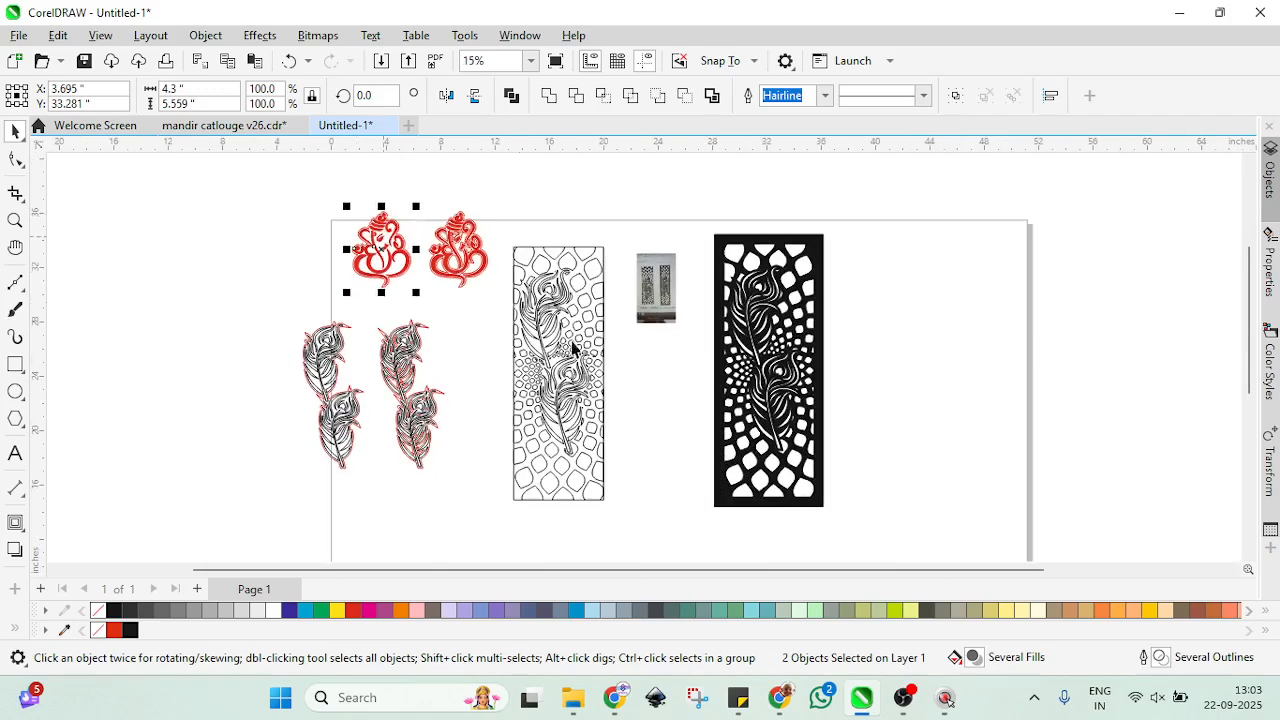
scroll(439, 344, "down", 1)
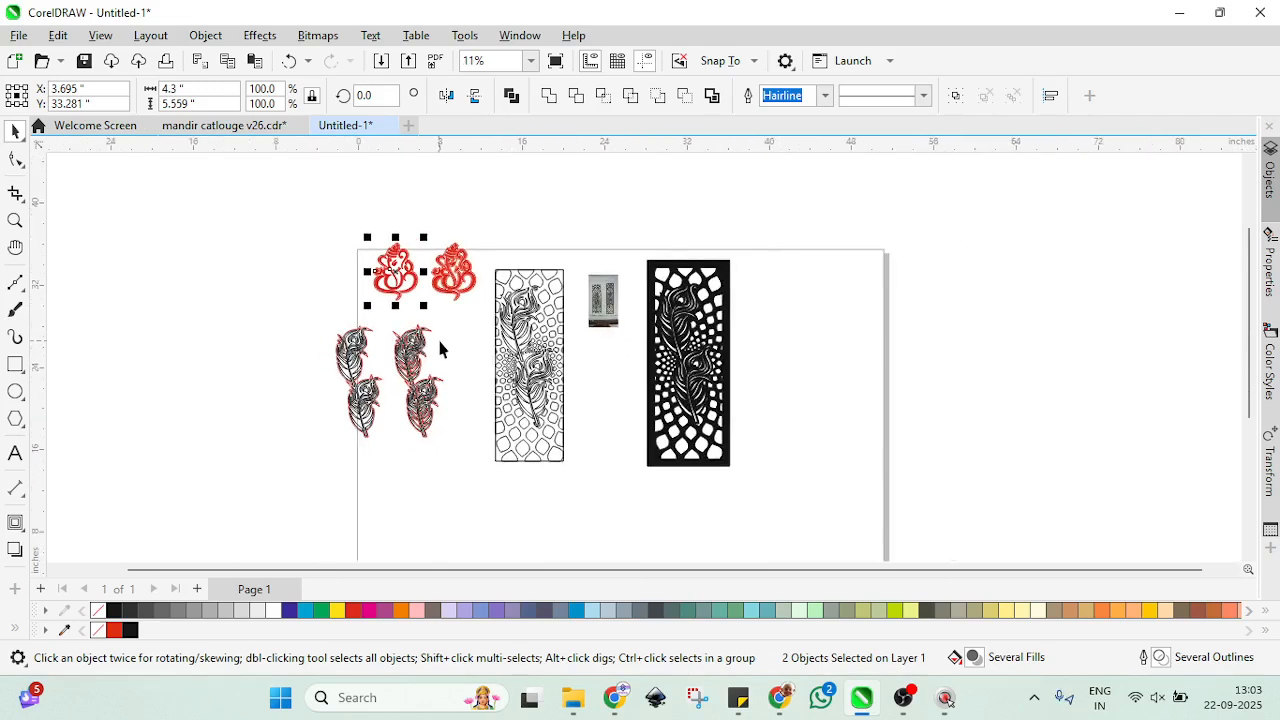
left_click(590, 379)
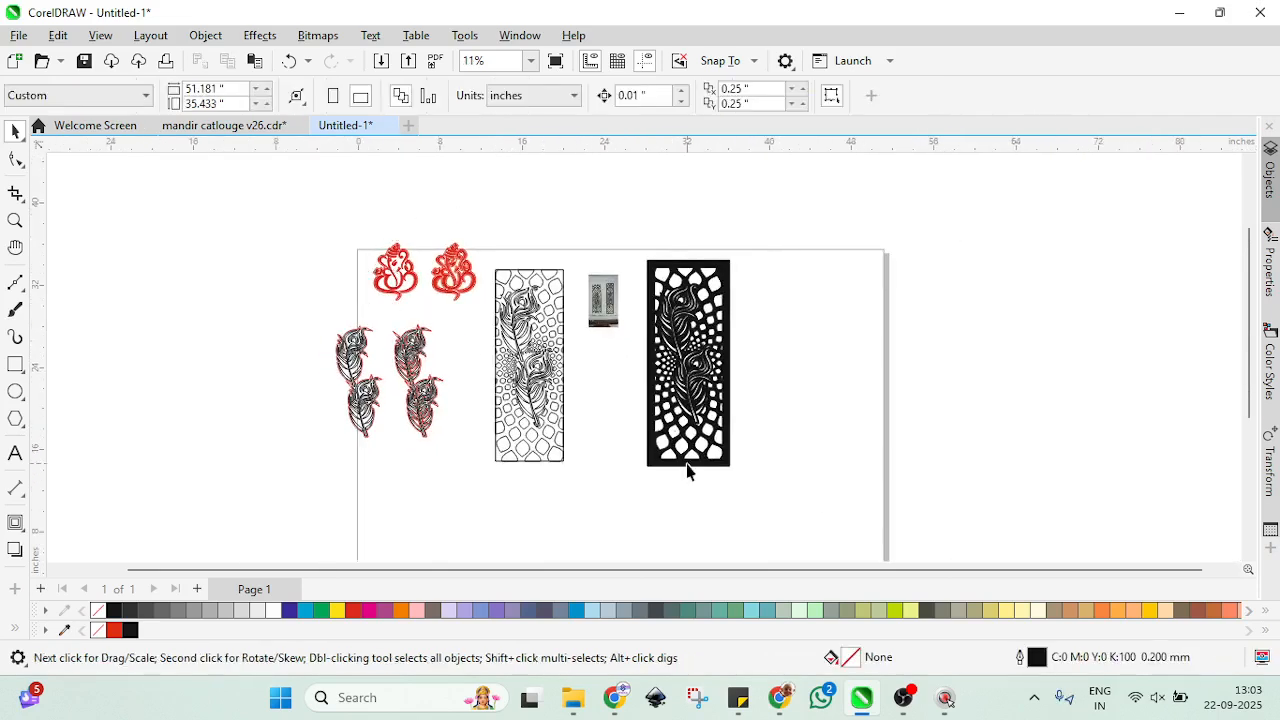
scroll(694, 415, "up", 1)
scroll(698, 410, "up", 1)
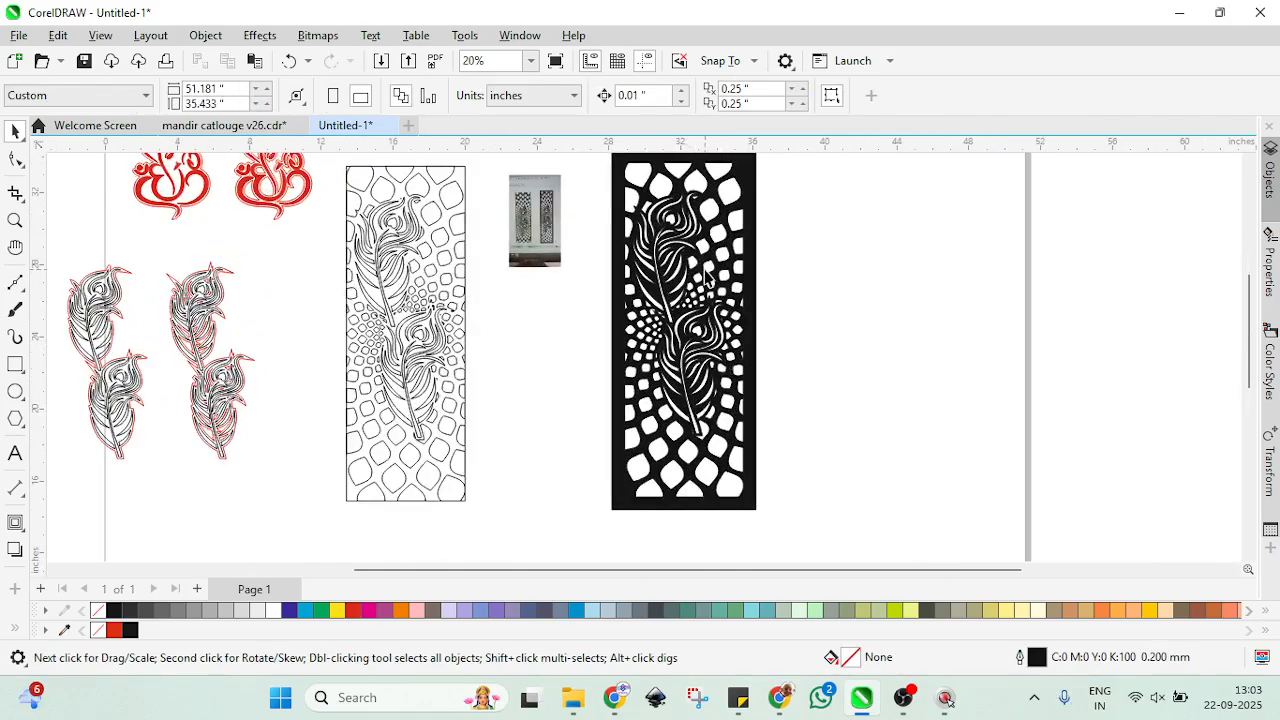
scroll(706, 278, "up", 1)
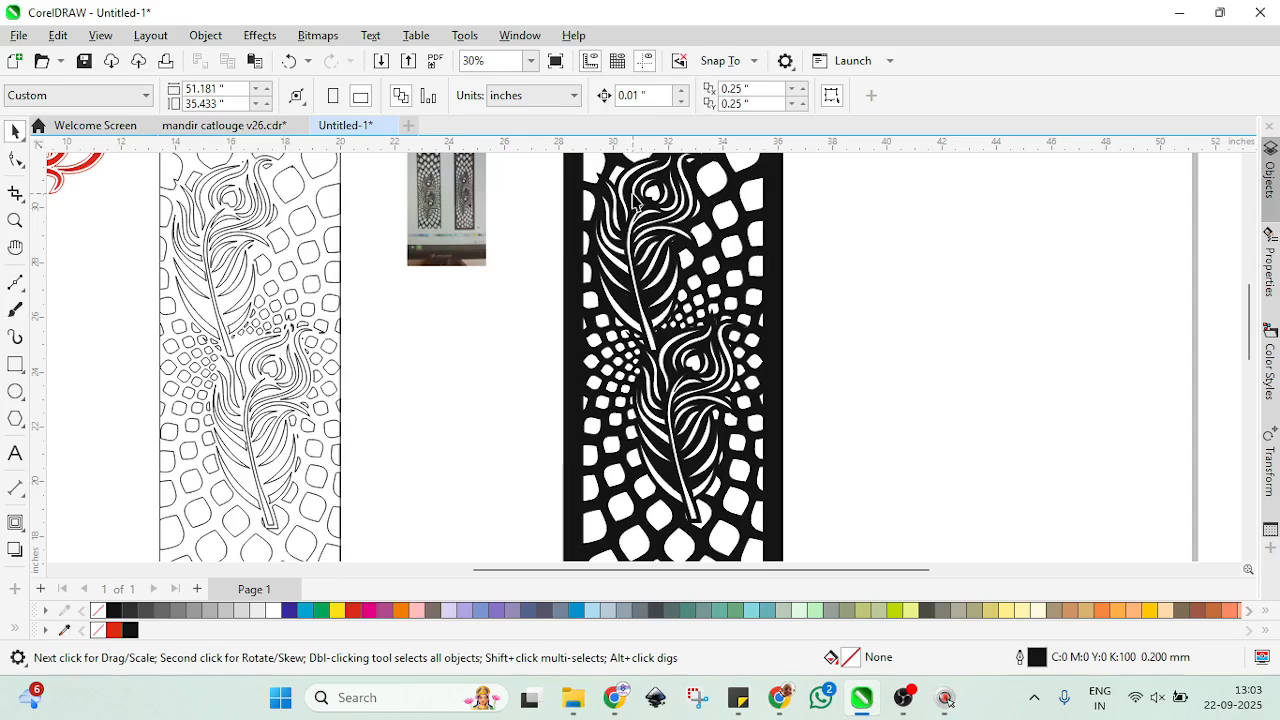
scroll(618, 191, "up", 1)
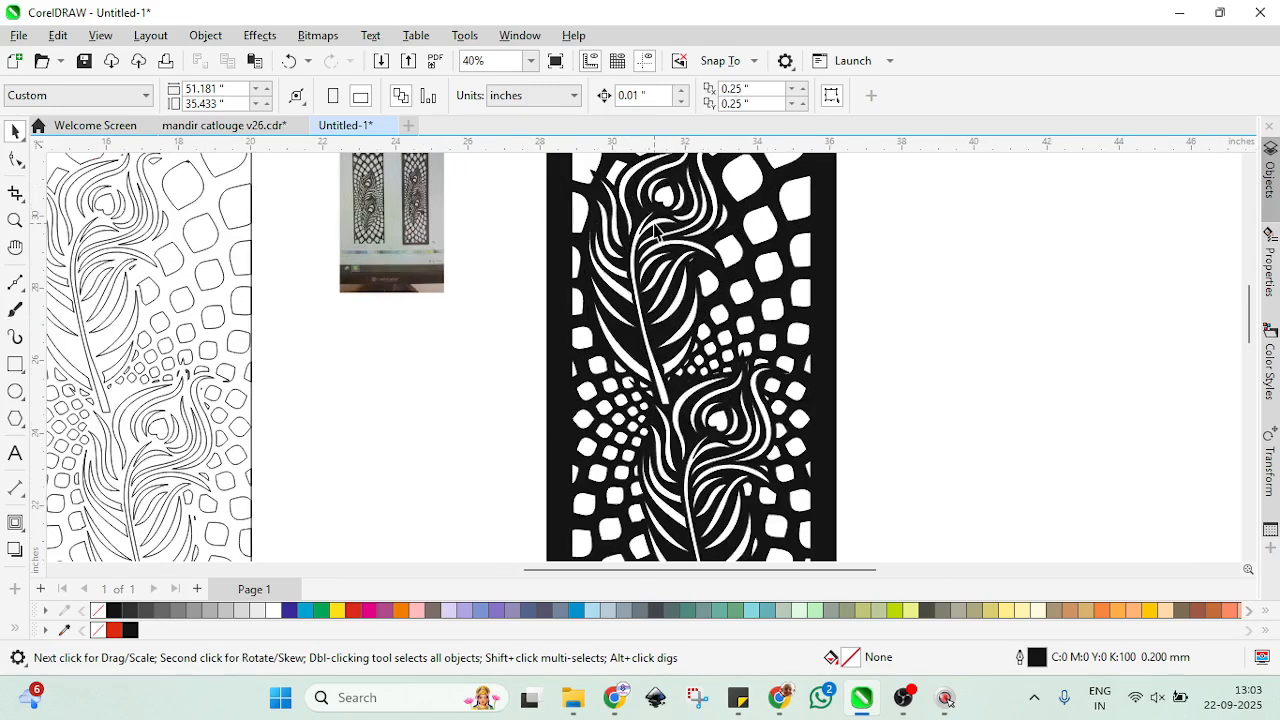